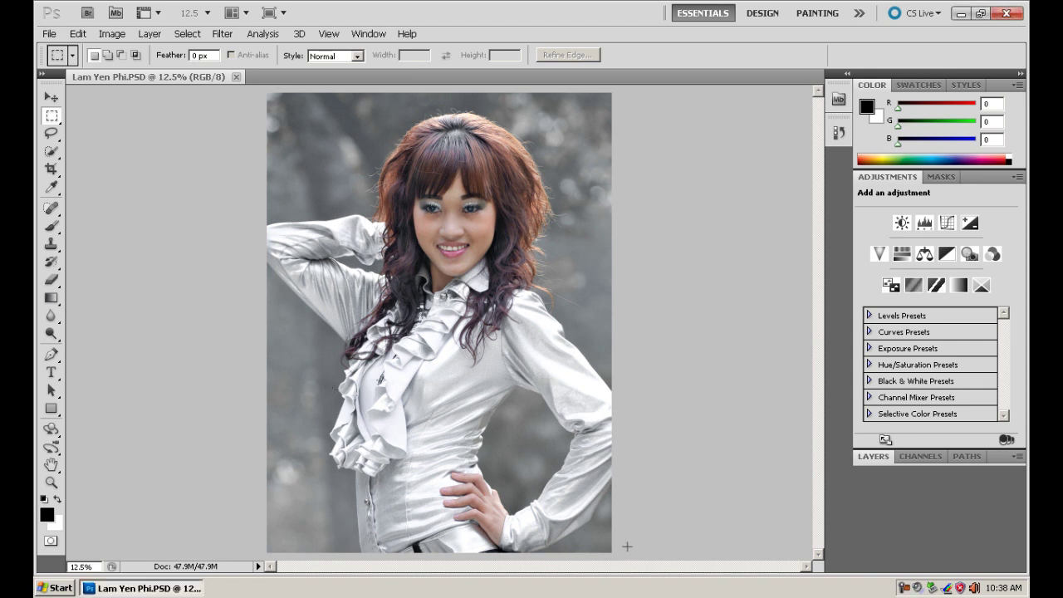
Step: Select the lower half of the portrait and open Liquify with a 1155 brush
{"action": "left_click_drag", "start_coordinate": [262, 327], "coordinate": [644, 533]}
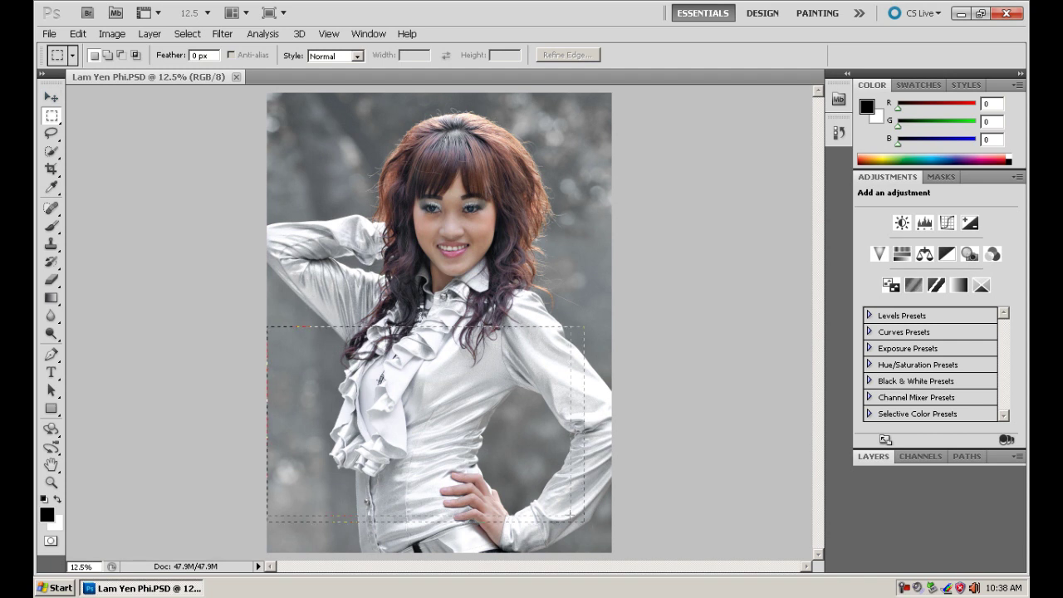
{"action": "left_click", "coordinate": [221, 33]}
{"action": "left_click", "coordinate": [251, 119]}
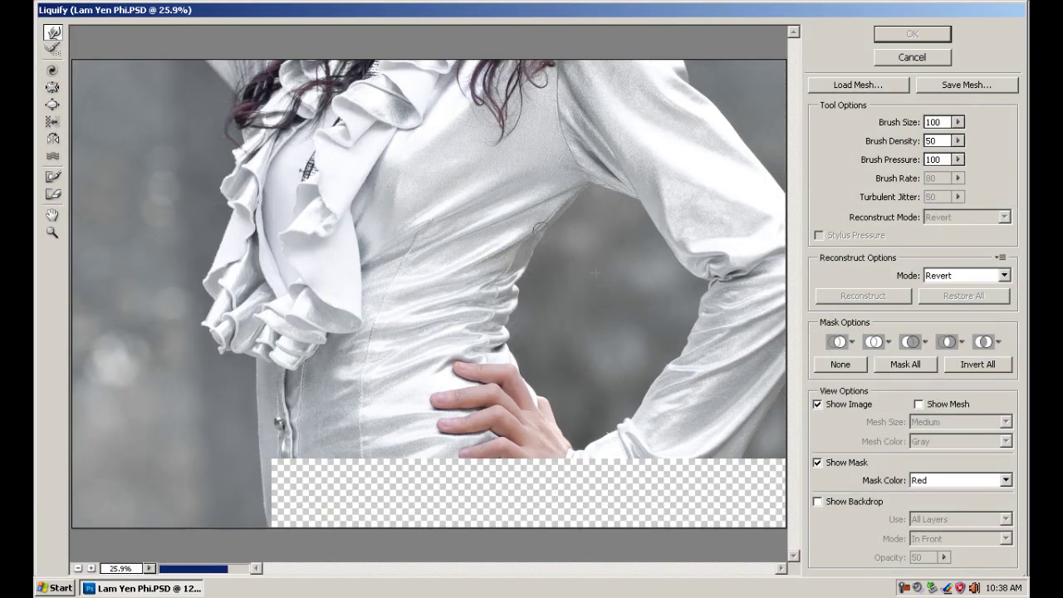
{"action": "left_click_drag", "start_coordinate": [958, 122], "coordinate": [930, 141]}
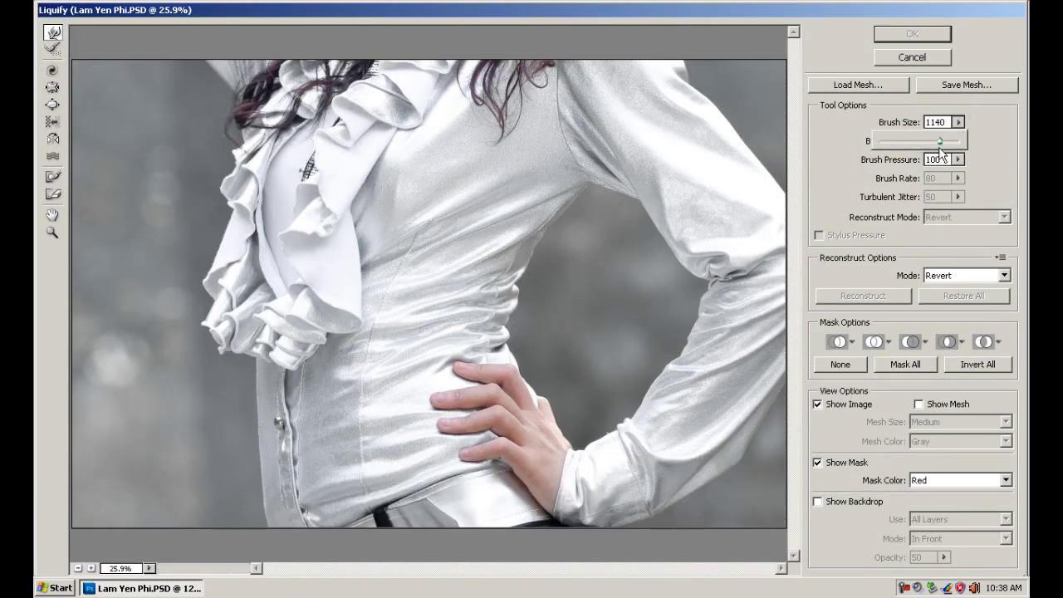
{"action": "left_click_drag", "start_coordinate": [930, 141], "coordinate": [939, 141]}
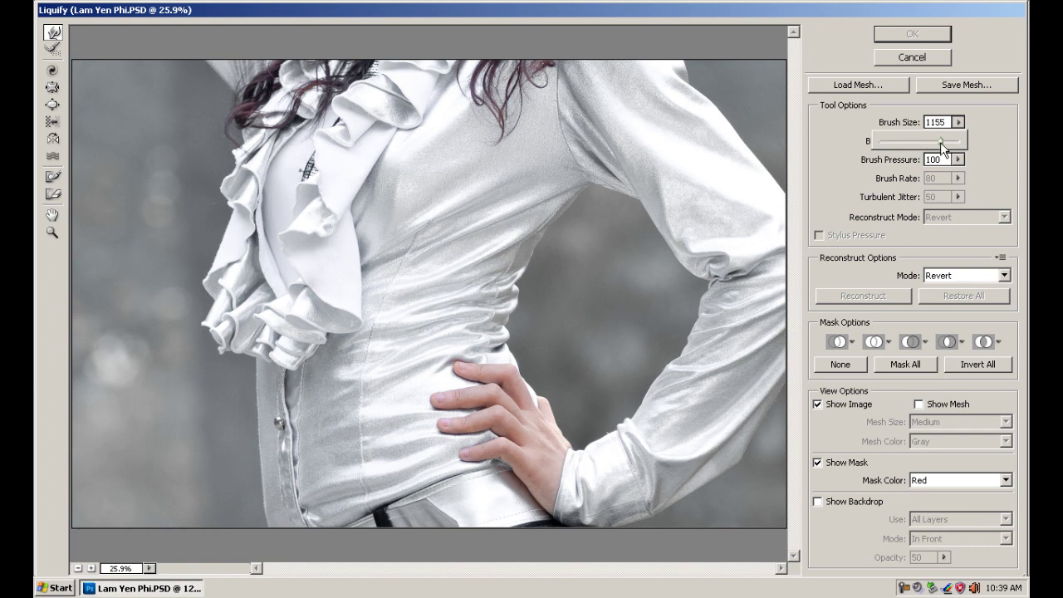
{"action": "left_click", "coordinate": [265, 419]}
Step: Warp the shirt edge and waist inward, bloat the ruffles, and apply Liquify
{"action": "left_click_drag", "start_coordinate": [262, 419], "coordinate": [282, 424]}
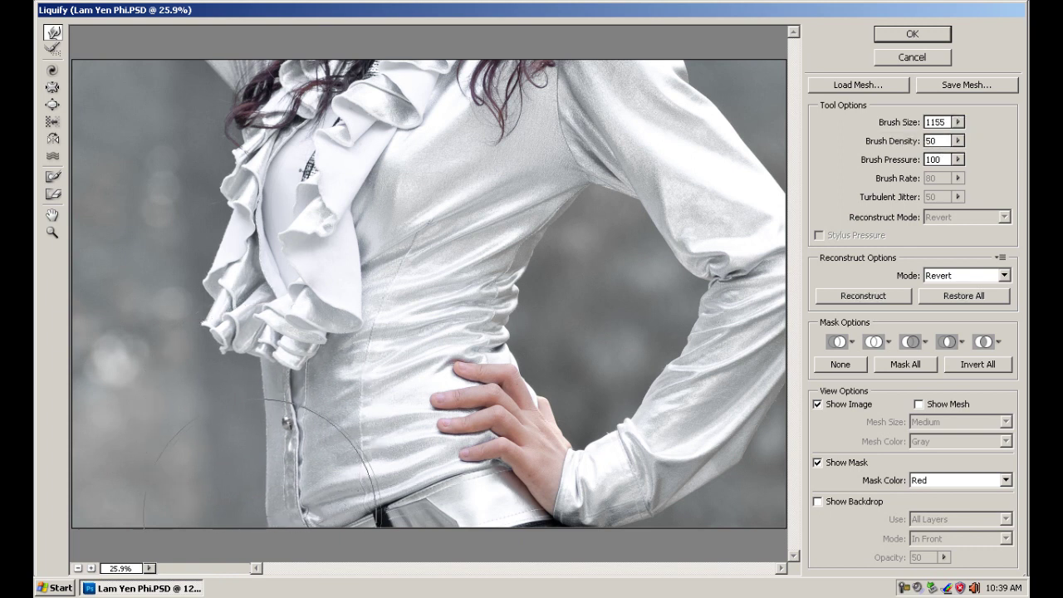
{"action": "mouse_move", "coordinate": [275, 509]}
{"action": "left_mouse_down"}
{"action": "mouse_move", "coordinate": [256, 390]}
{"action": "mouse_move", "coordinate": [286, 518]}
{"action": "left_mouse_up"}
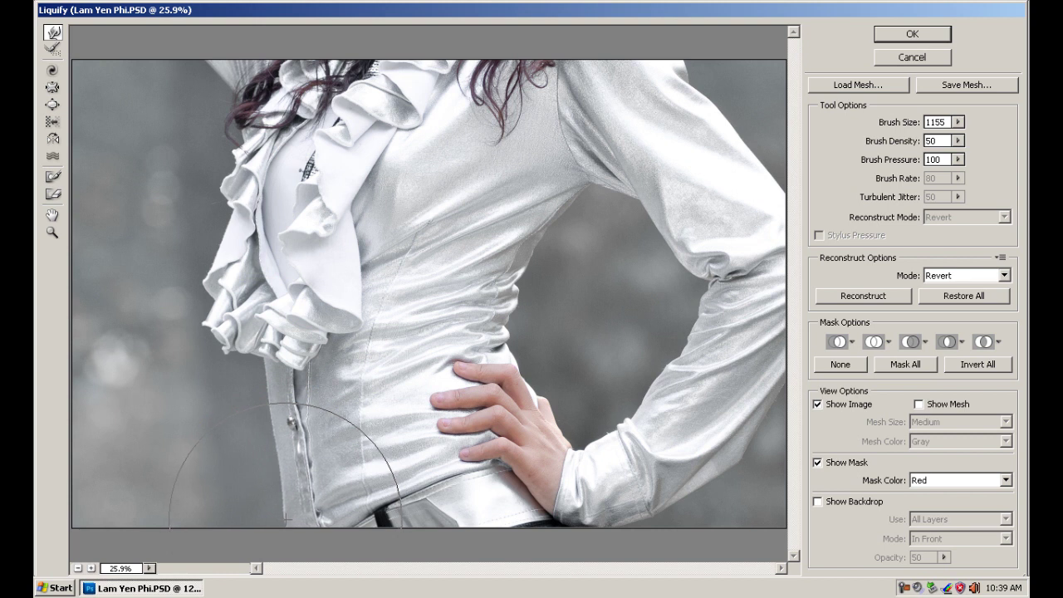
{"action": "left_click_drag", "start_coordinate": [265, 407], "coordinate": [268, 412]}
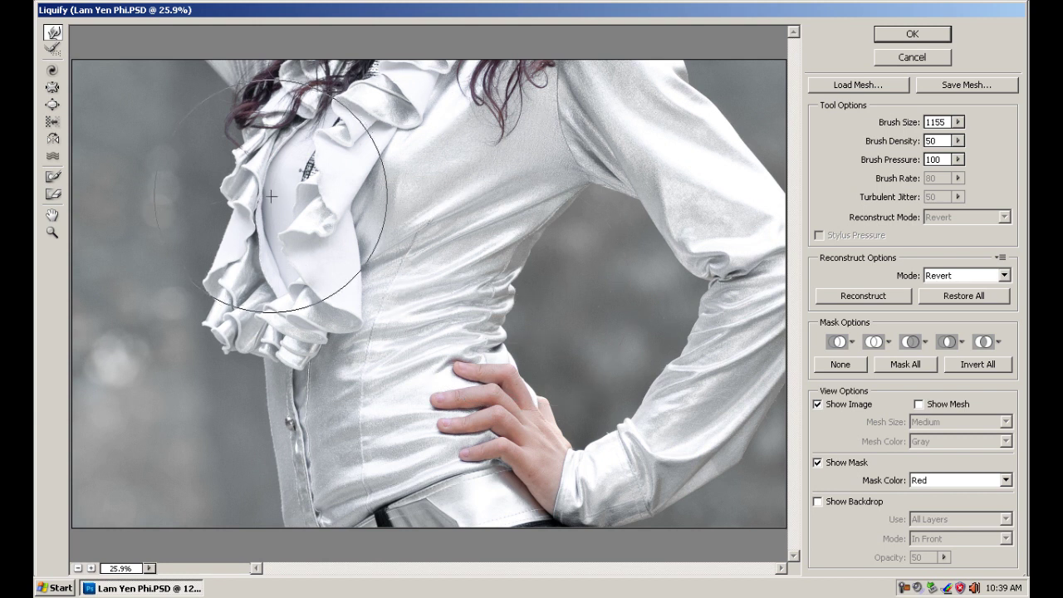
{"action": "mouse_move", "coordinate": [264, 199]}
{"action": "left_mouse_down"}
{"action": "mouse_move", "coordinate": [246, 204]}
{"action": "mouse_move", "coordinate": [239, 166]}
{"action": "mouse_move", "coordinate": [262, 281]}
{"action": "mouse_move", "coordinate": [246, 155]}
{"action": "left_mouse_up"}
{"action": "left_click", "coordinate": [52, 103]}
{"action": "left_click_drag", "start_coordinate": [399, 190], "coordinate": [405, 201]}
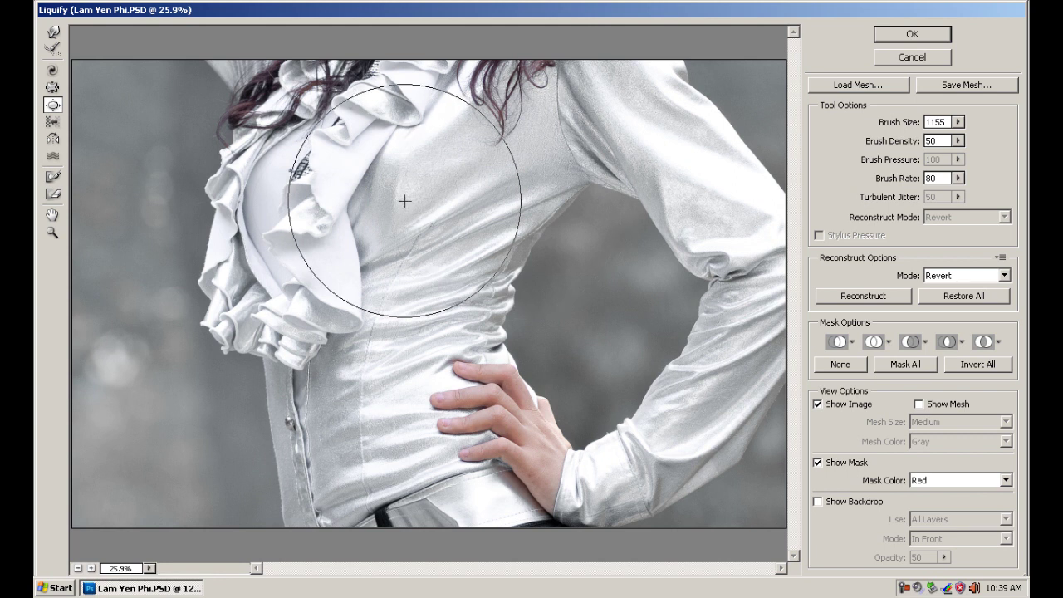
{"action": "left_click", "coordinate": [913, 34]}
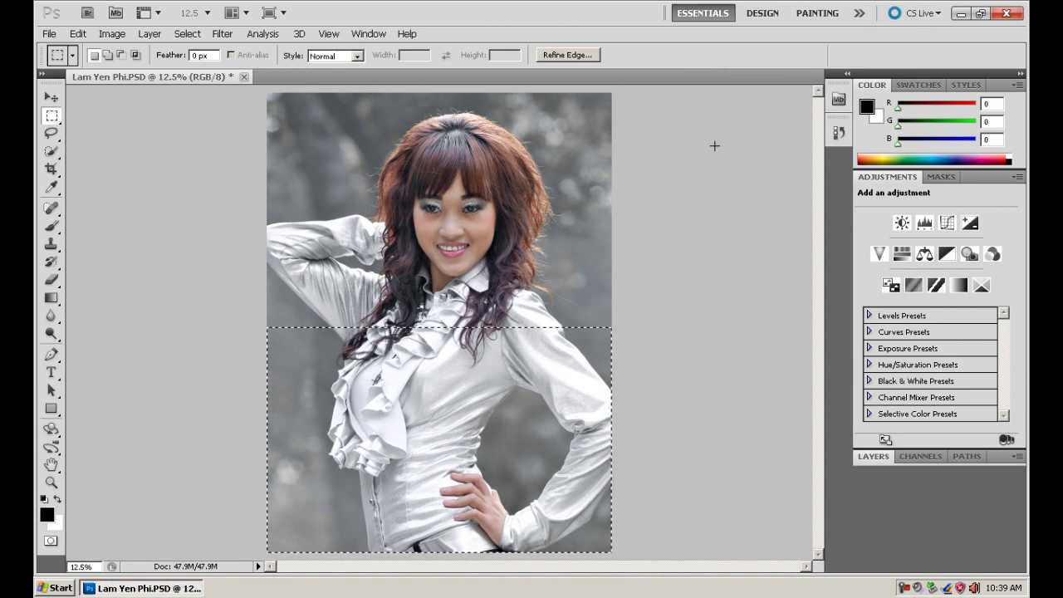
{"action": "left_click", "coordinate": [465, 182]}
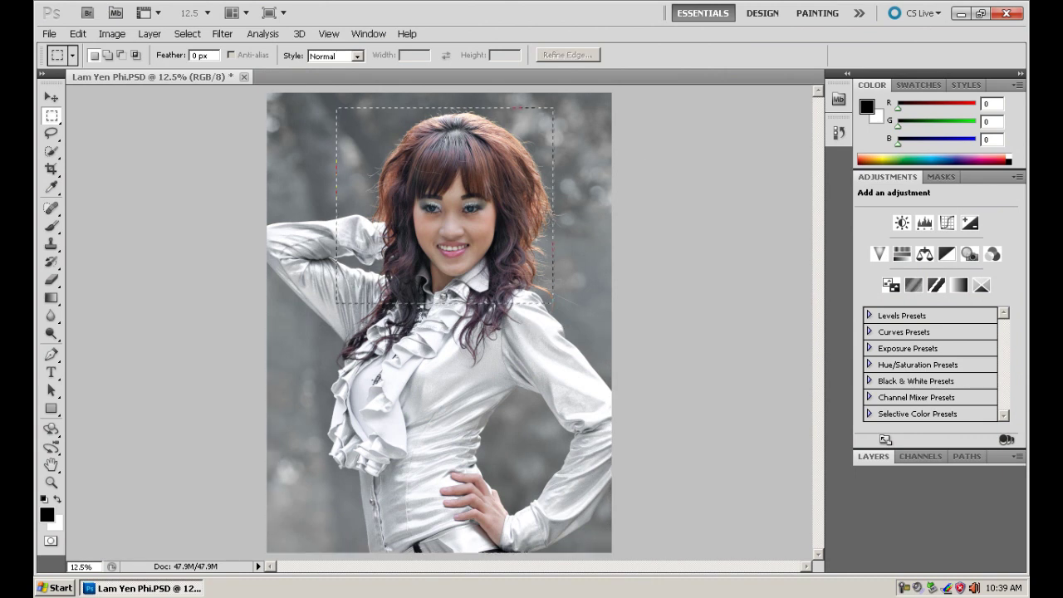
Step: Select the head and push the jaw and chin inward with a 631 Forward Warp brush in Liquify
{"action": "left_click_drag", "start_coordinate": [570, 326], "coordinate": [570, 326]}
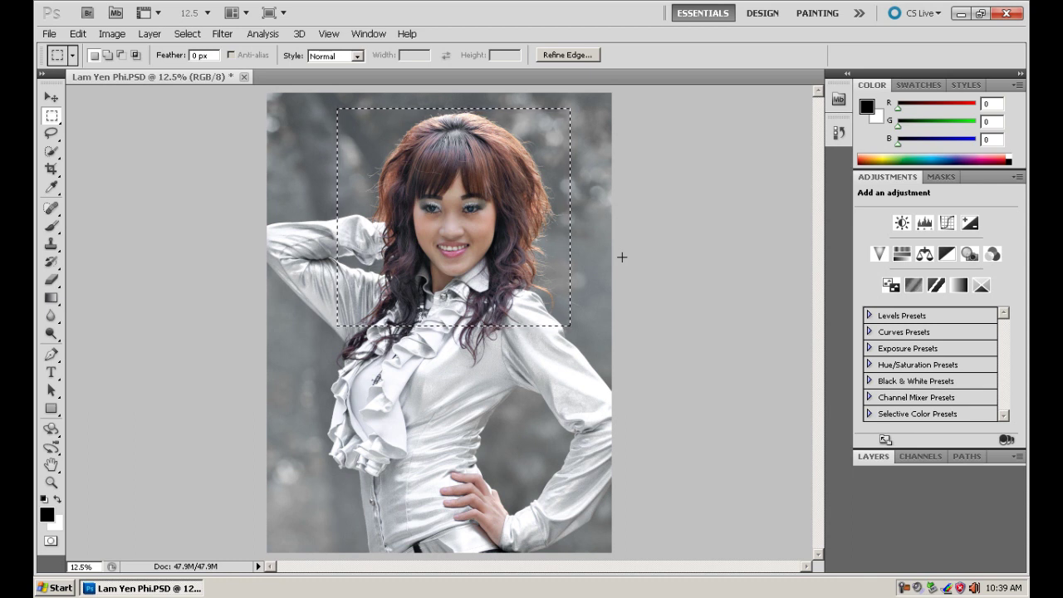
{"action": "left_click", "coordinate": [218, 37]}
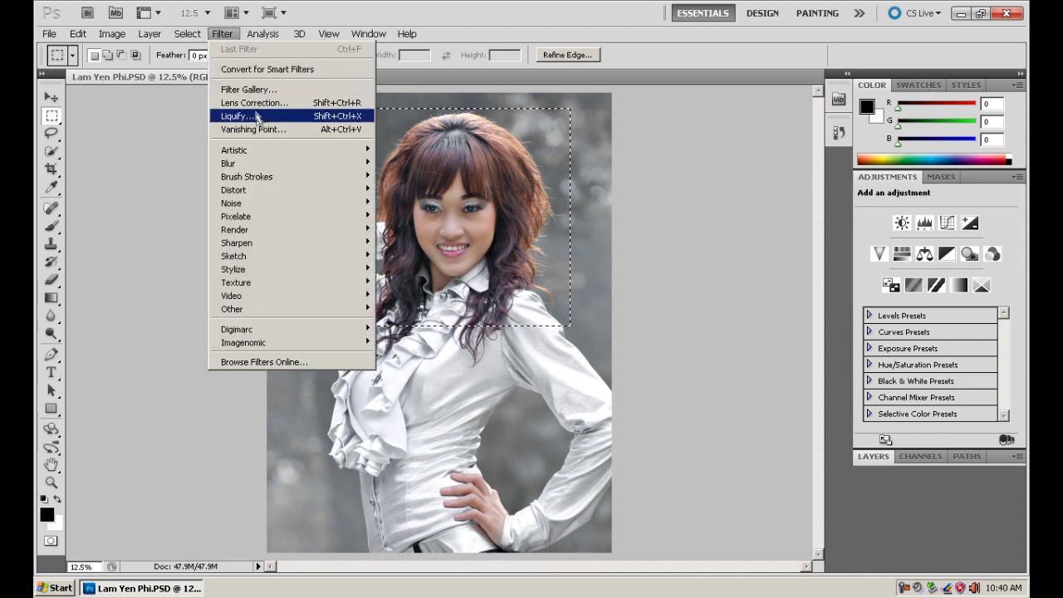
{"action": "left_click", "coordinate": [237, 111]}
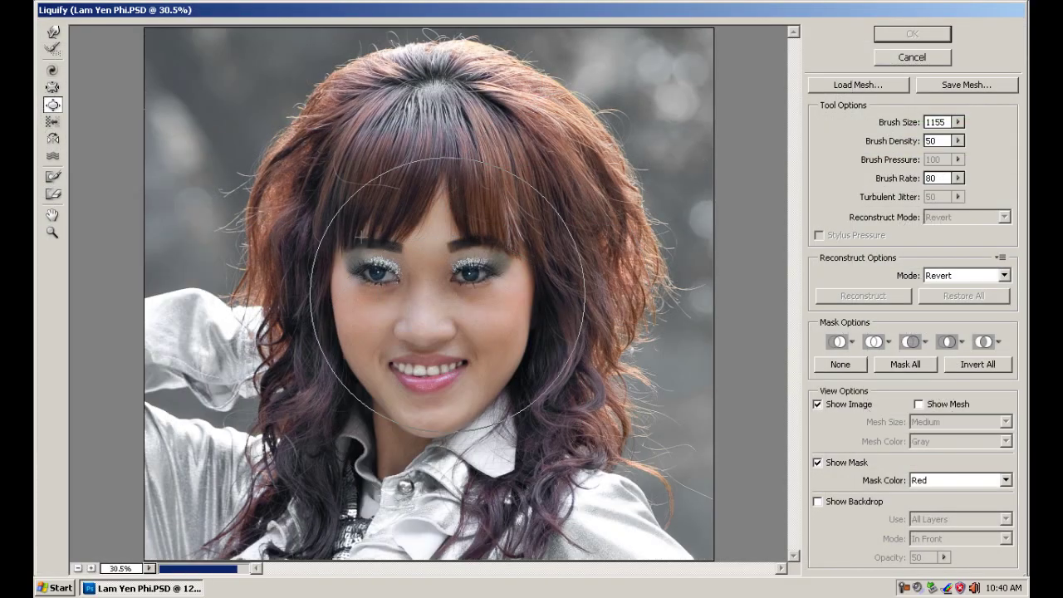
{"action": "left_click", "coordinate": [53, 32]}
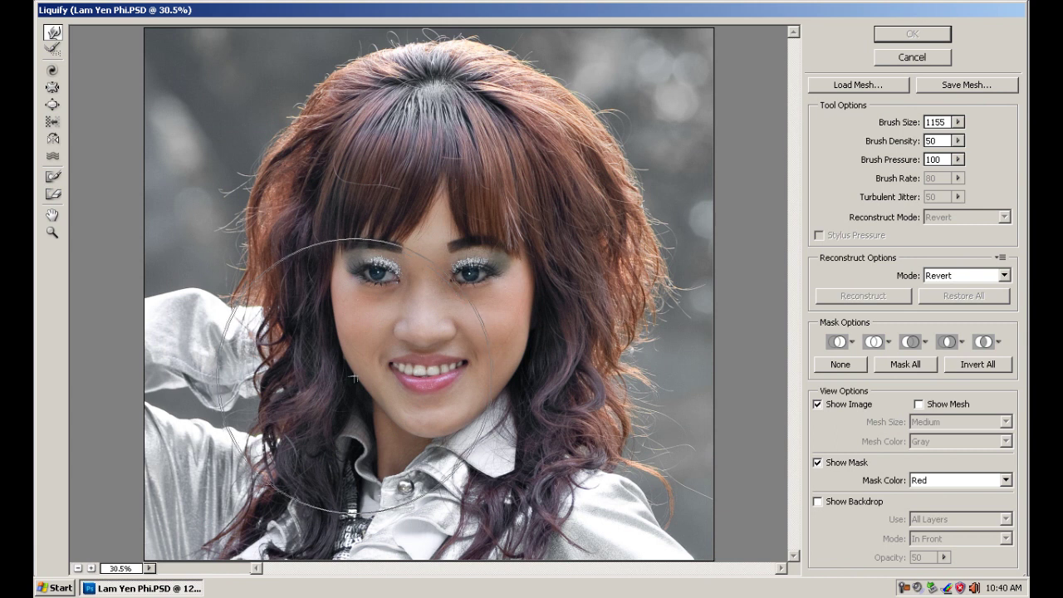
{"action": "key", "text": "bracketleft"}
{"action": "key", "text": "bracketleft"}
{"action": "key", "text": "bracketleft"}
{"action": "left_click_drag", "start_coordinate": [957, 122], "coordinate": [913, 141]}
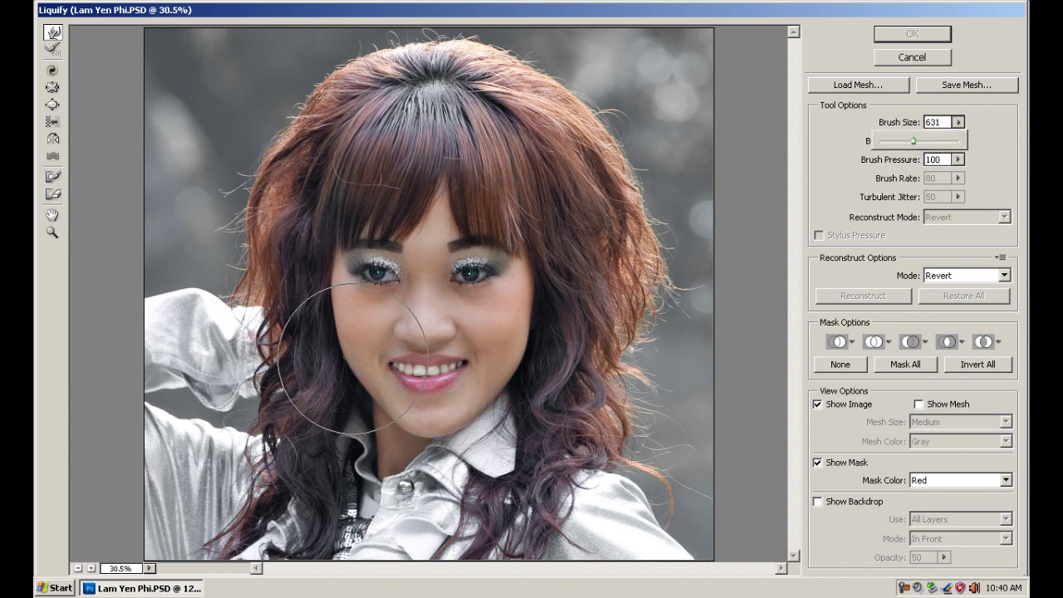
{"action": "left_click", "coordinate": [428, 434]}
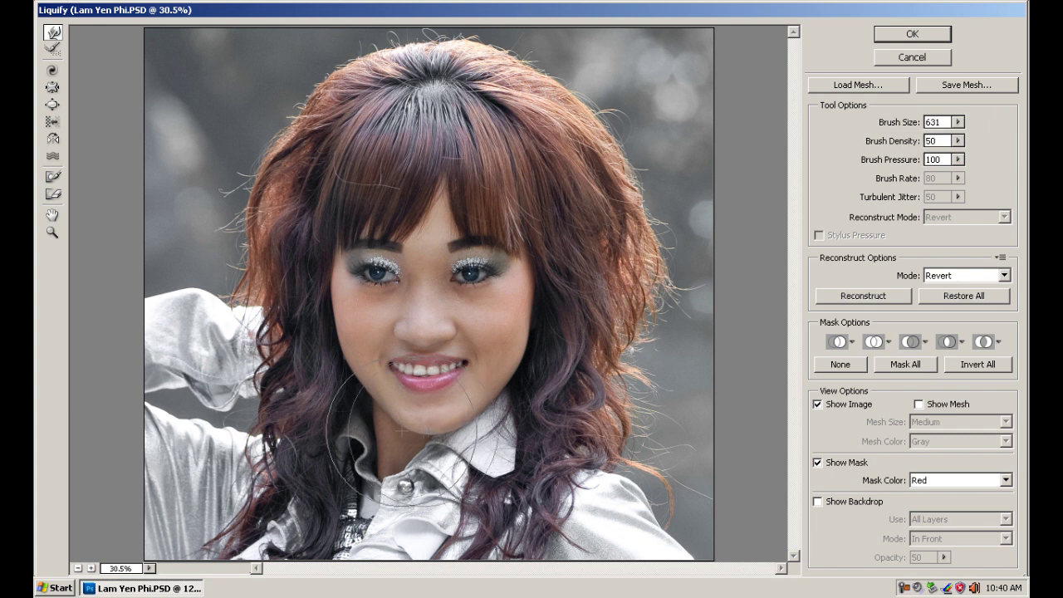
{"action": "left_click_drag", "start_coordinate": [427, 435], "coordinate": [484, 366]}
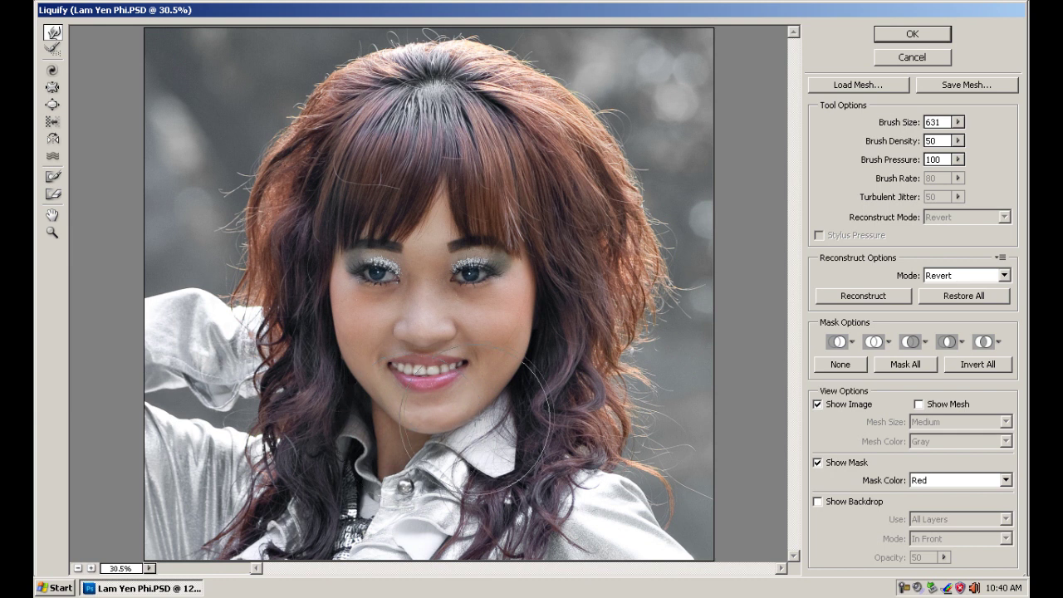
{"action": "left_click", "coordinate": [895, 35]}
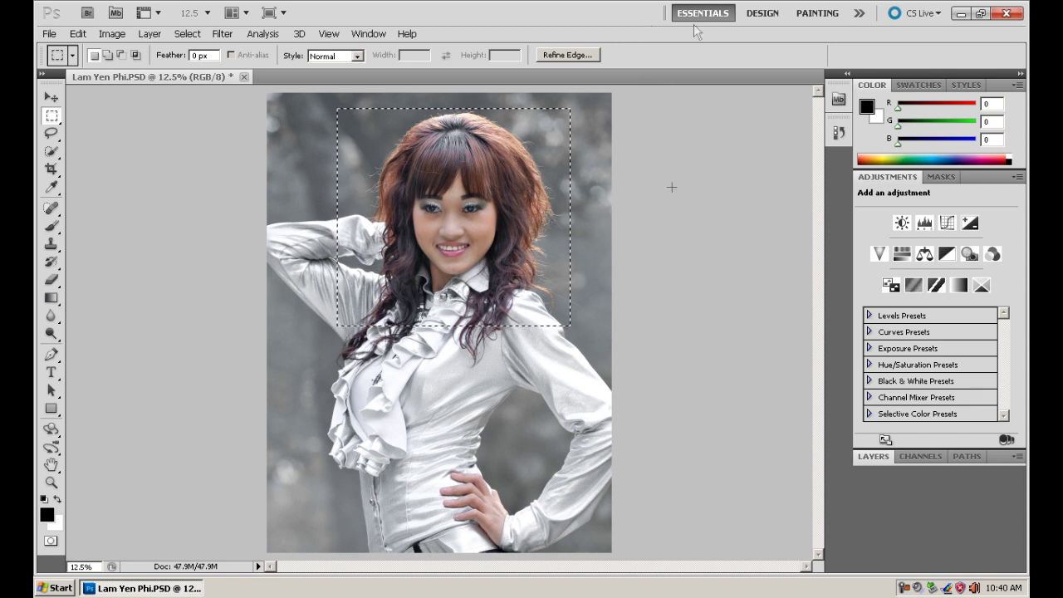
{"action": "left_click", "coordinate": [652, 213]}
{"action": "left_click", "coordinate": [367, 33]}
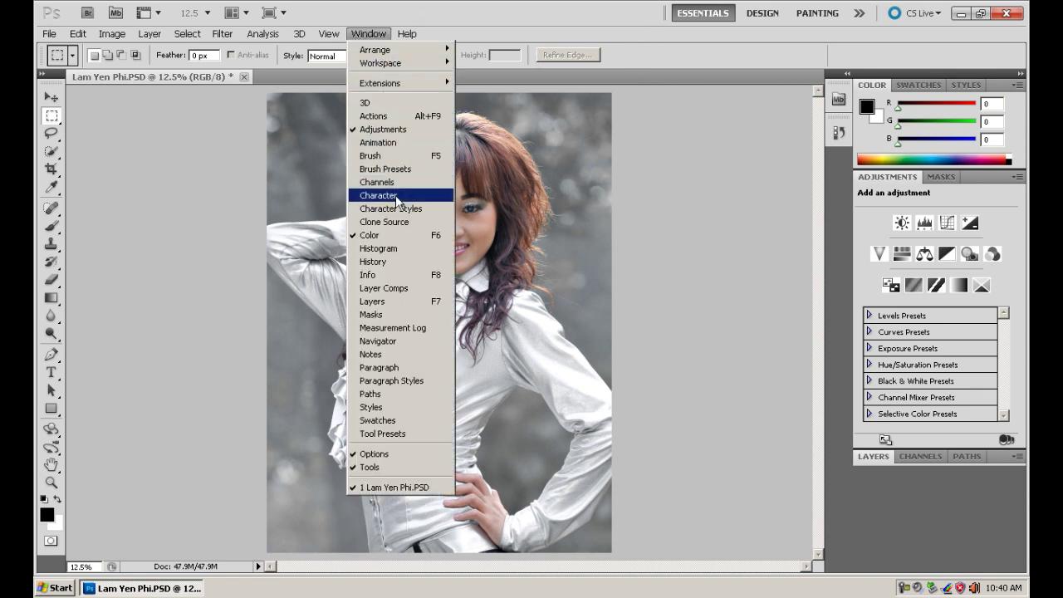
{"action": "left_click", "coordinate": [373, 262]}
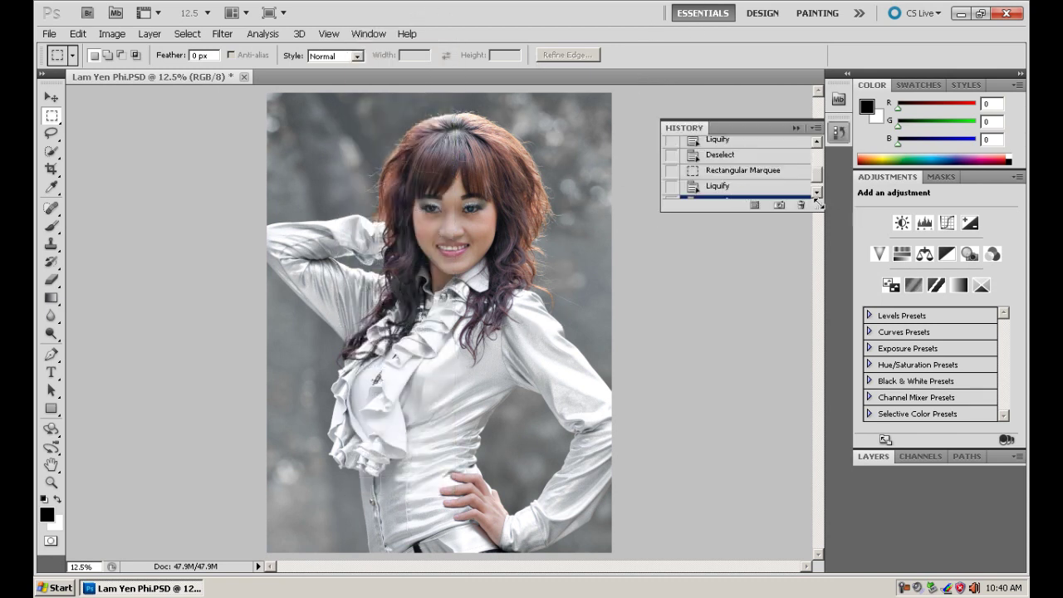
{"action": "left_click_drag", "start_coordinate": [772, 212], "coordinate": [772, 469]}
{"action": "left_click", "coordinate": [753, 155]}
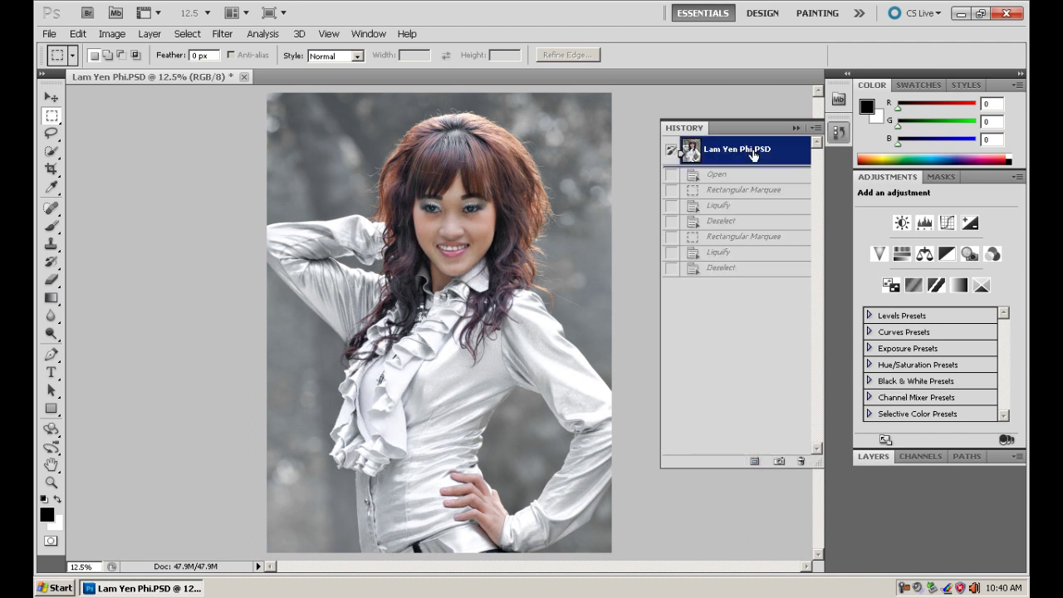
{"action": "left_click", "coordinate": [746, 267]}
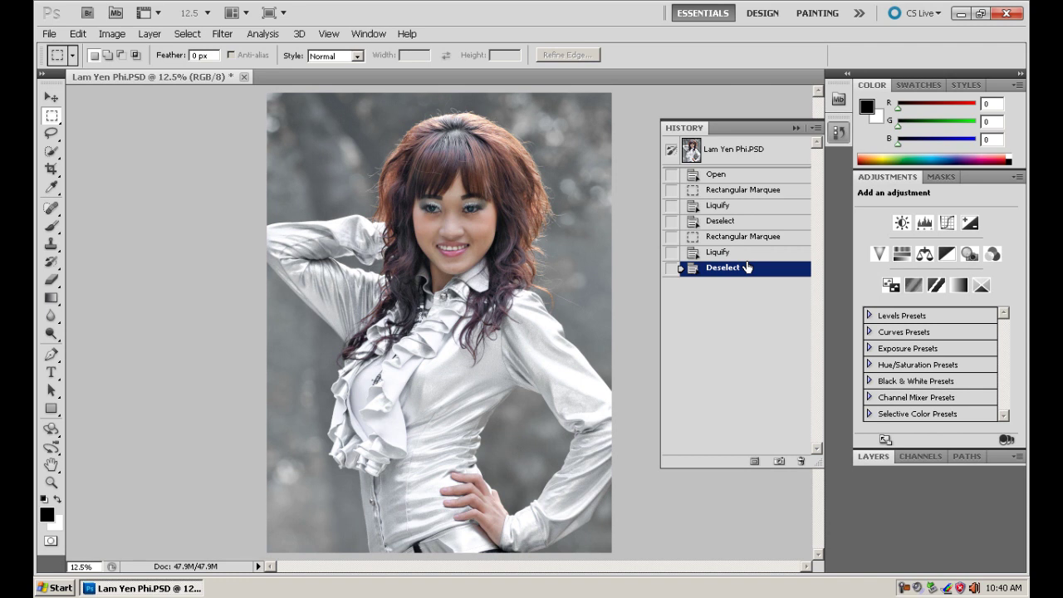
{"action": "left_click", "coordinate": [746, 156]}
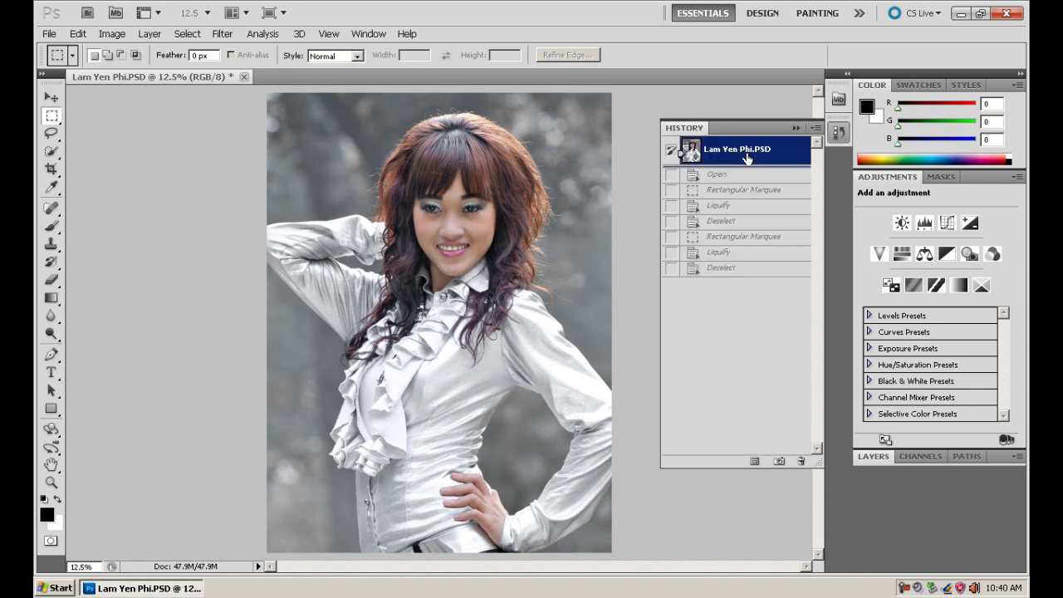
{"action": "left_click", "coordinate": [708, 270]}
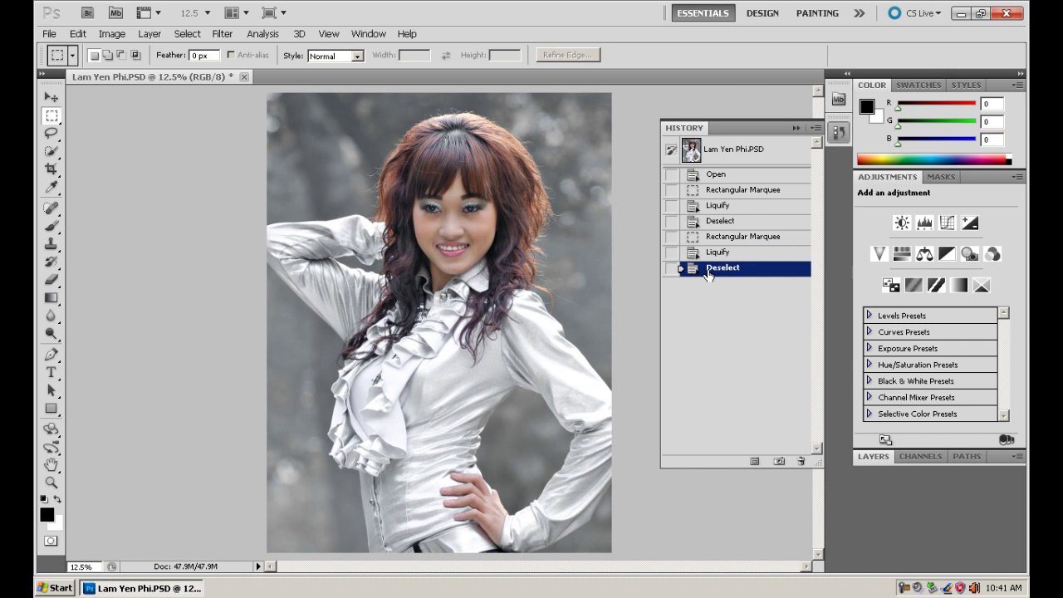
{"action": "left_click", "coordinate": [816, 128]}
{"action": "left_click", "coordinate": [855, 267]}
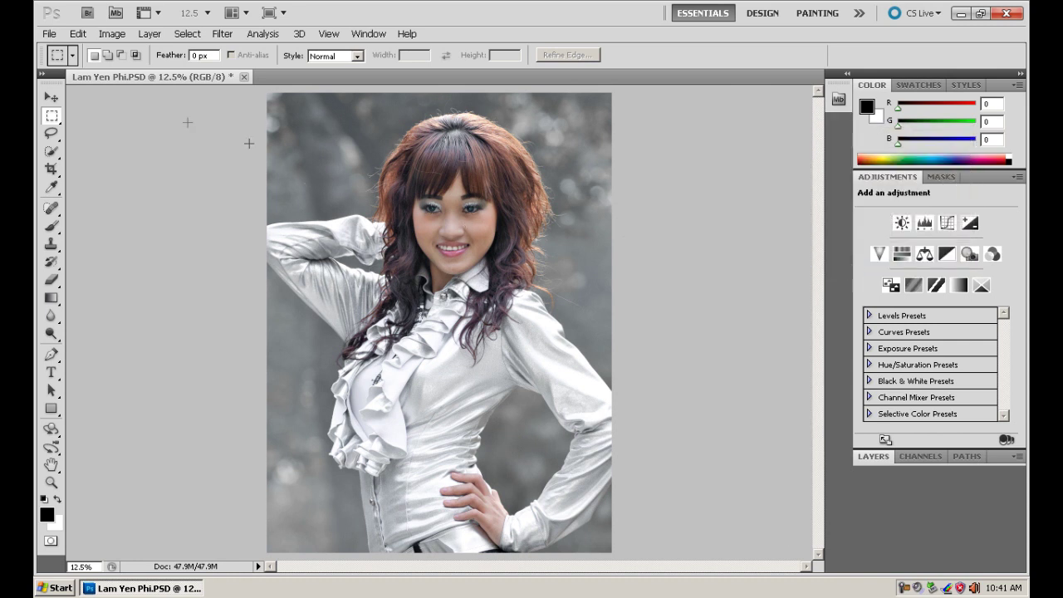
Step: Pick the Patch tool, zoom onto the right cheek, and patch the first cheek line
{"action": "left_click", "coordinate": [54, 208]}
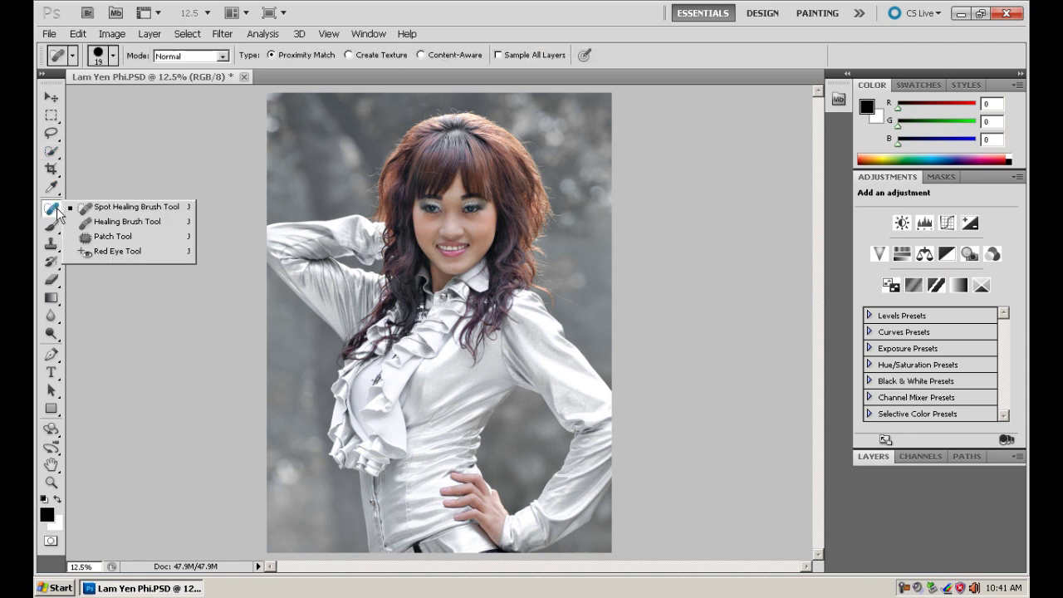
{"action": "left_click", "coordinate": [103, 236]}
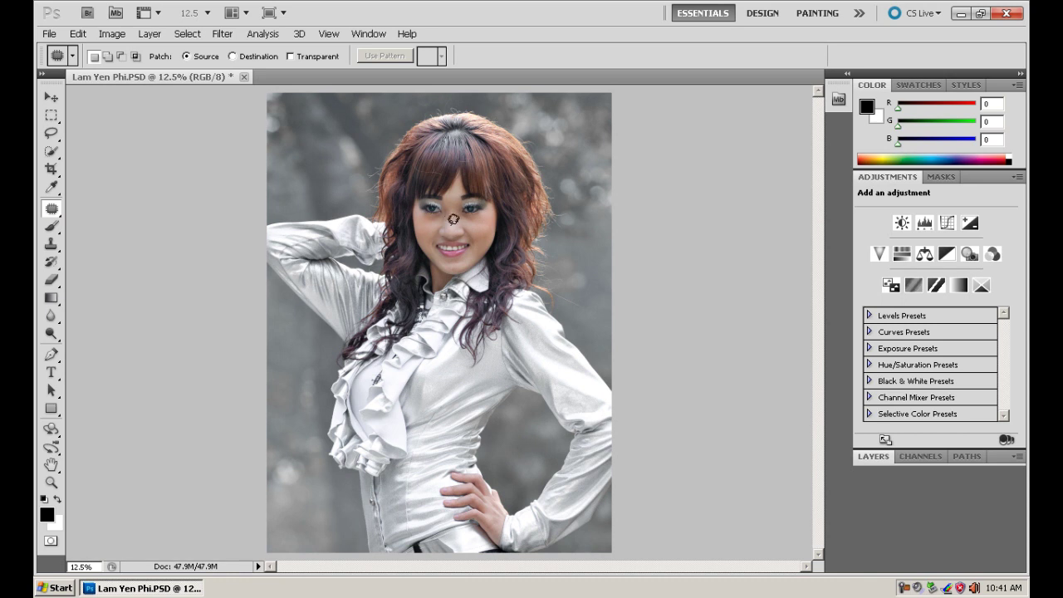
{"action": "left_click_drag", "start_coordinate": [462, 218], "coordinate": [498, 264]}
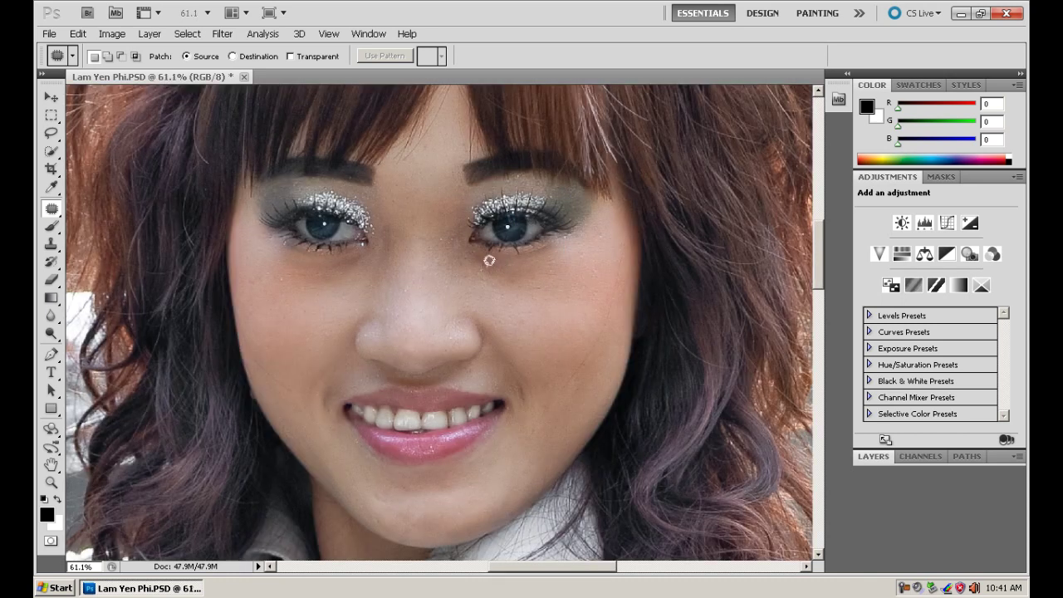
{"action": "left_click_drag", "start_coordinate": [489, 214], "coordinate": [680, 424]}
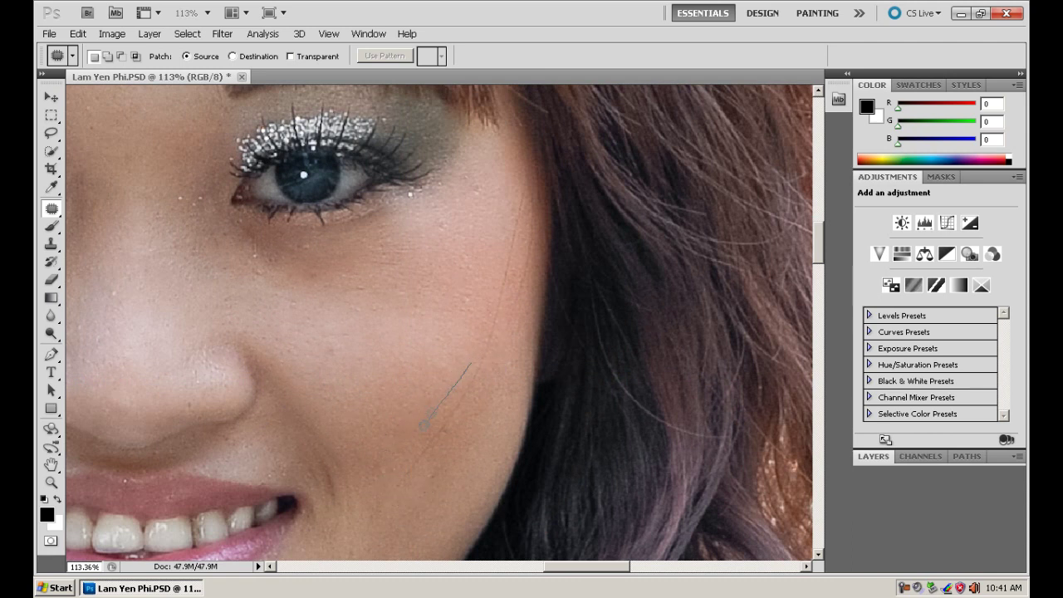
{"action": "left_click_drag", "start_coordinate": [496, 367], "coordinate": [471, 364]}
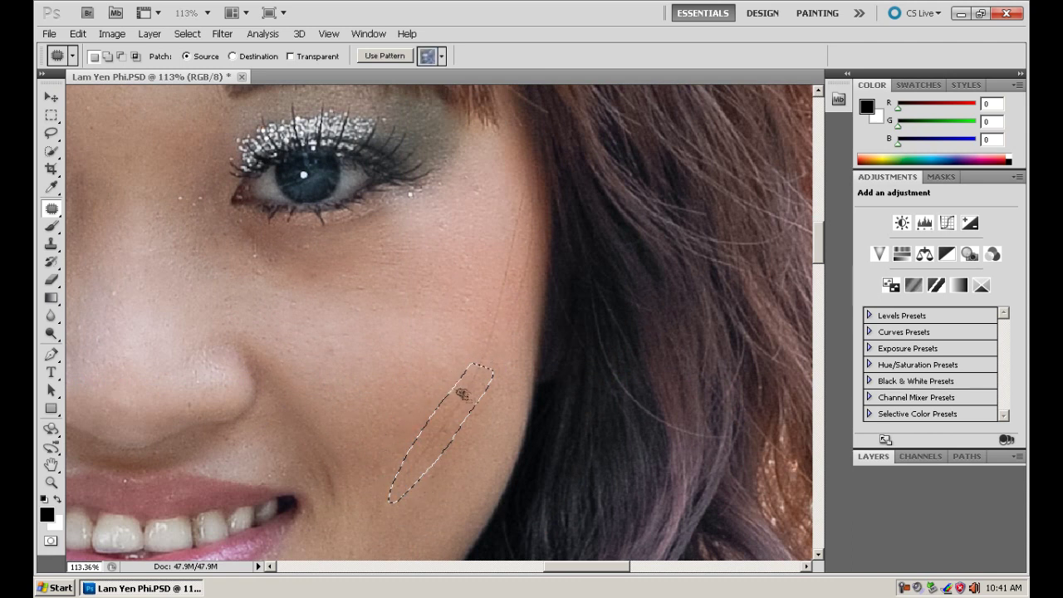
{"action": "left_click_drag", "start_coordinate": [436, 436], "coordinate": [465, 391]}
{"action": "key", "text": "ctrl+d"}
Step: Patch the remaining lines along the right cheek and its edge with clean skin
{"action": "mouse_move", "coordinate": [503, 233]}
{"action": "left_mouse_down"}
{"action": "mouse_move", "coordinate": [479, 356]}
{"action": "mouse_move", "coordinate": [493, 336]}
{"action": "left_mouse_up"}
{"action": "left_click_drag", "start_coordinate": [513, 283], "coordinate": [508, 249]}
{"action": "key", "text": "ctrl+d"}
{"action": "mouse_move", "coordinate": [512, 195]}
{"action": "left_mouse_down"}
{"action": "mouse_move", "coordinate": [479, 351]}
{"action": "mouse_move", "coordinate": [507, 295]}
{"action": "left_mouse_up"}
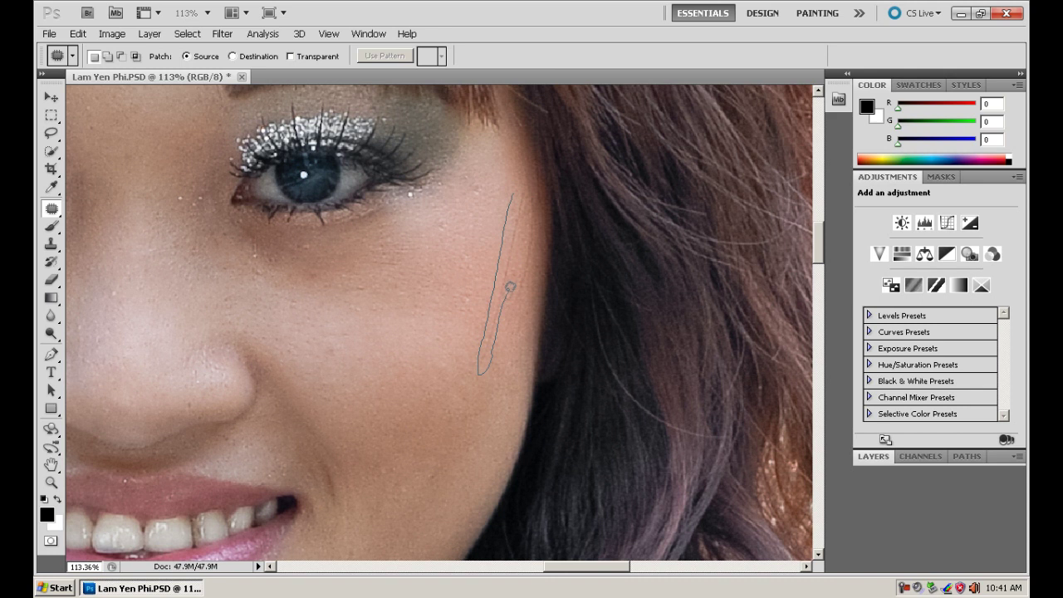
{"action": "left_click_drag", "start_coordinate": [528, 176], "coordinate": [529, 180]}
{"action": "mouse_move", "coordinate": [504, 219]}
{"action": "left_mouse_down"}
{"action": "mouse_move", "coordinate": [491, 218]}
{"action": "mouse_move", "coordinate": [512, 305]}
{"action": "left_mouse_up"}
{"action": "key", "text": "ctrl+d"}
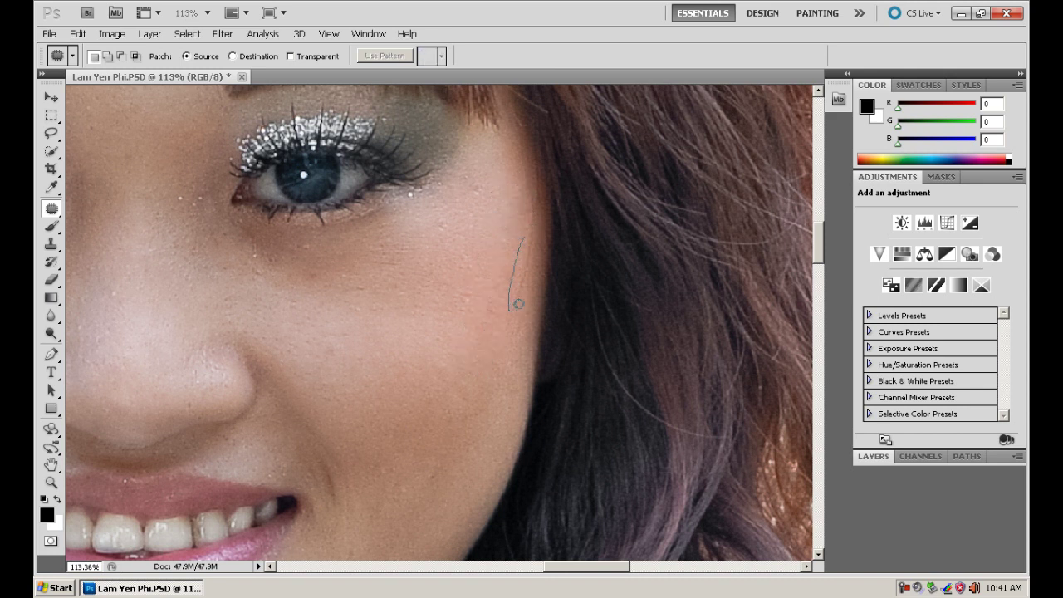
{"action": "mouse_move", "coordinate": [533, 258]}
{"action": "left_mouse_down"}
{"action": "mouse_move", "coordinate": [525, 239]}
{"action": "mouse_move", "coordinate": [474, 289]}
{"action": "left_mouse_up"}
{"action": "key", "text": "ctrl+d"}
Step: Patch the mark near the centre of the face and a small blemish on the left cheek
{"action": "left_click_drag", "start_coordinate": [317, 407], "coordinate": [329, 397]}
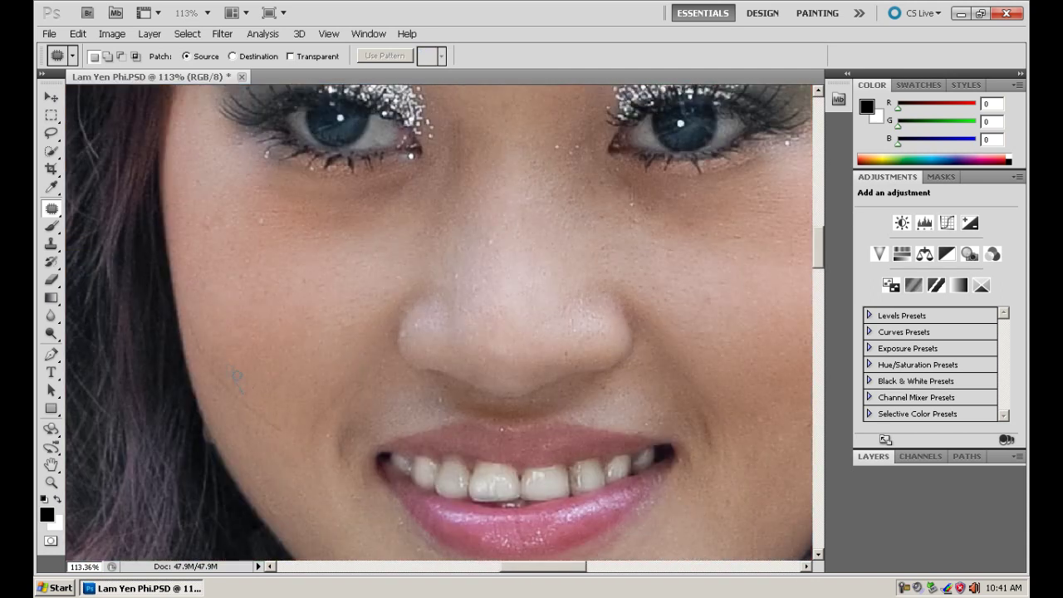
{"action": "left_click_drag", "start_coordinate": [292, 427], "coordinate": [284, 391]}
{"action": "left_click", "coordinate": [205, 328]}
{"action": "scroll", "coordinate": [233, 257], "scroll_direction": "up", "scroll_amount": 2}
{"action": "left_click_drag", "start_coordinate": [199, 282], "coordinate": [209, 294]}
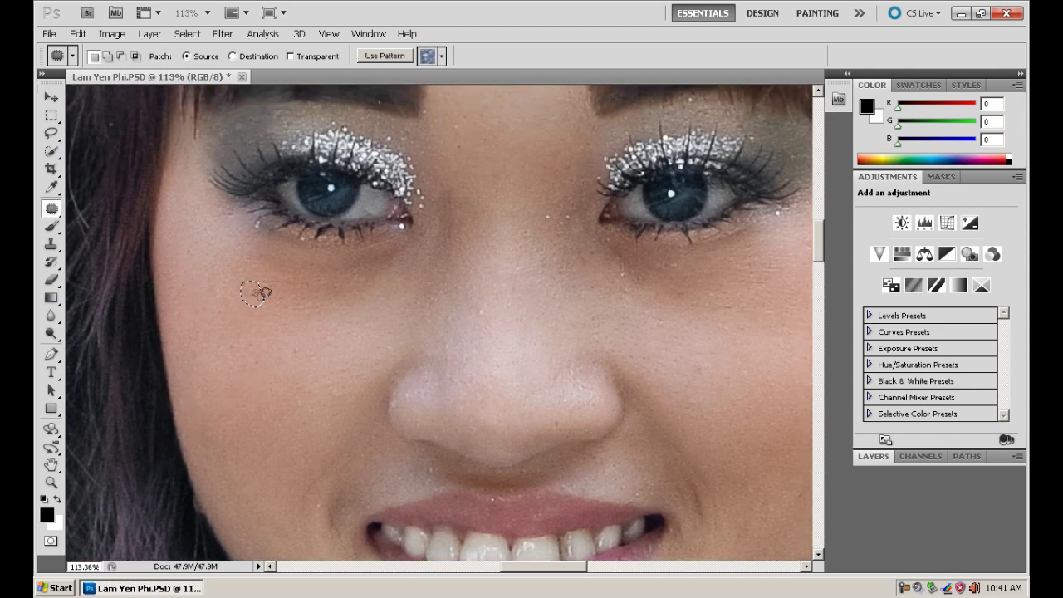
{"action": "left_click_drag", "start_coordinate": [225, 232], "coordinate": [298, 363]}
{"action": "scroll", "coordinate": [298, 362], "scroll_direction": "down", "scroll_amount": 5}
{"action": "scroll", "coordinate": [327, 304], "scroll_direction": "down", "scroll_amount": 5}
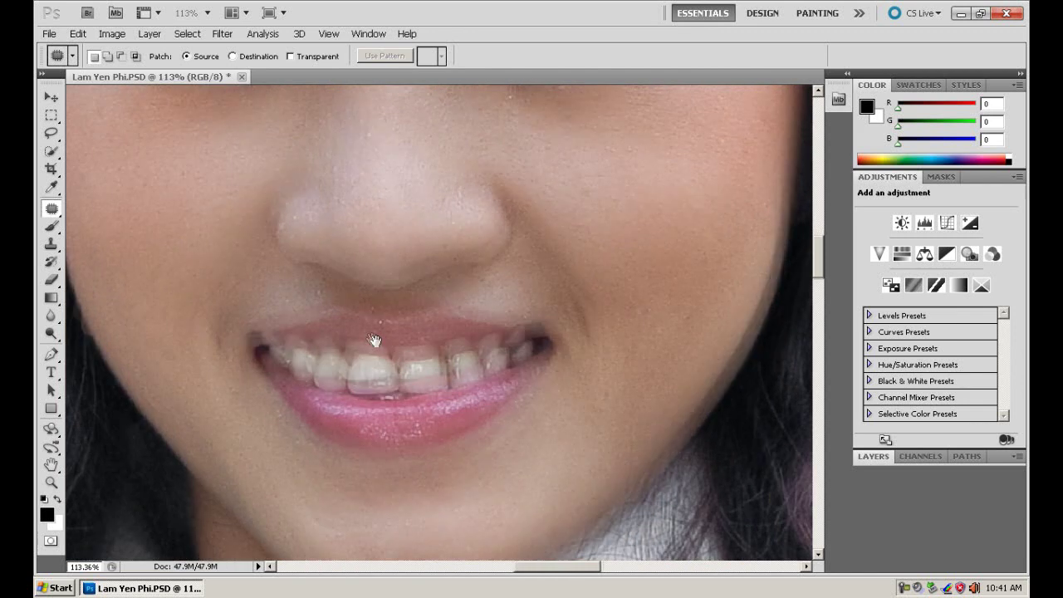
{"action": "scroll", "coordinate": [397, 333], "scroll_direction": "down", "scroll_amount": 1}
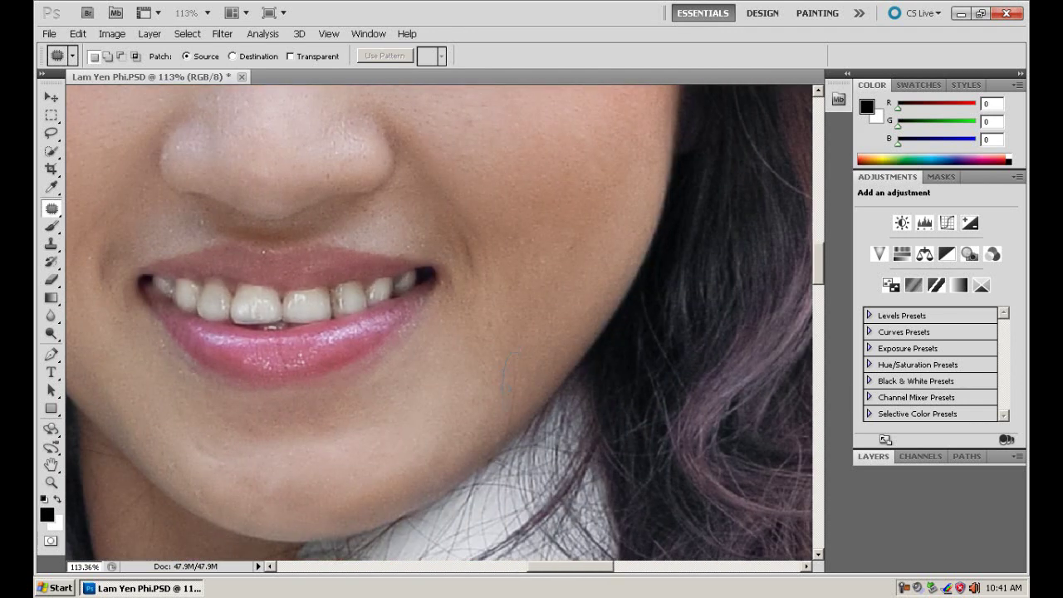
{"action": "left_click_drag", "start_coordinate": [506, 425], "coordinate": [498, 373]}
{"action": "left_click", "coordinate": [468, 354]}
Step: Patch the fold beside the nose and mouth with clean cheek skin
{"action": "left_click_drag", "start_coordinate": [301, 368], "coordinate": [404, 427]}
{"action": "left_click_drag", "start_coordinate": [261, 315], "coordinate": [285, 350]}
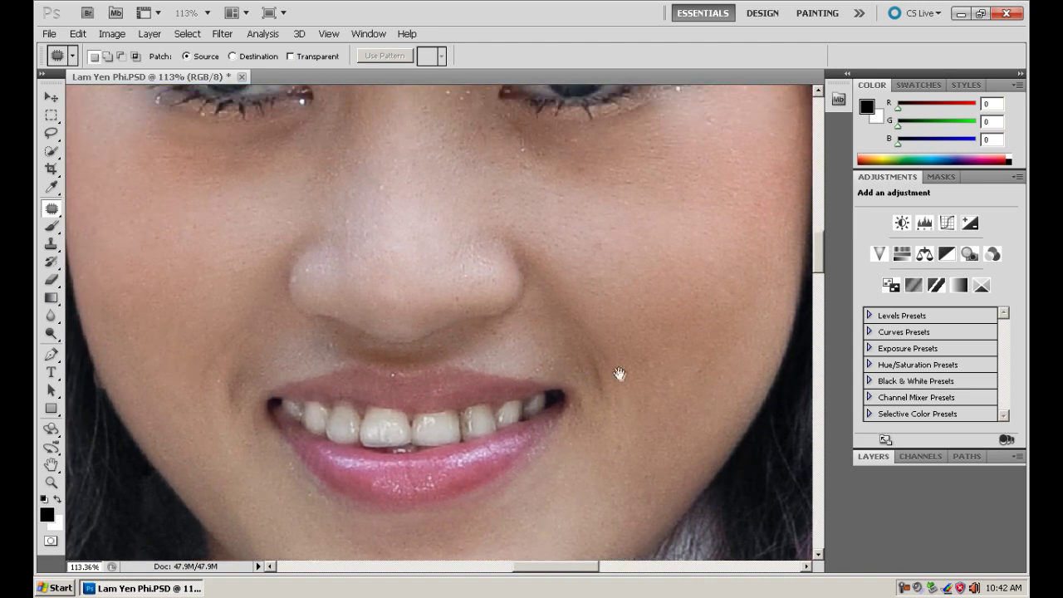
{"action": "left_click_drag", "start_coordinate": [564, 291], "coordinate": [560, 274]}
{"action": "left_click_drag", "start_coordinate": [611, 349], "coordinate": [533, 355]}
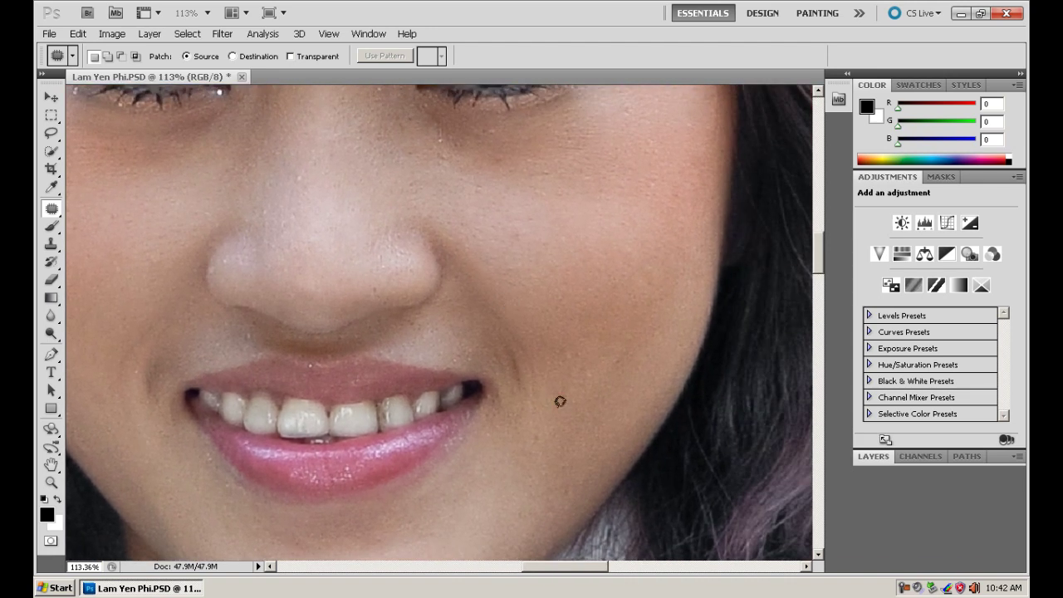
{"action": "left_click_drag", "start_coordinate": [451, 239], "coordinate": [445, 249]}
{"action": "left_click_drag", "start_coordinate": [555, 405], "coordinate": [538, 423]}
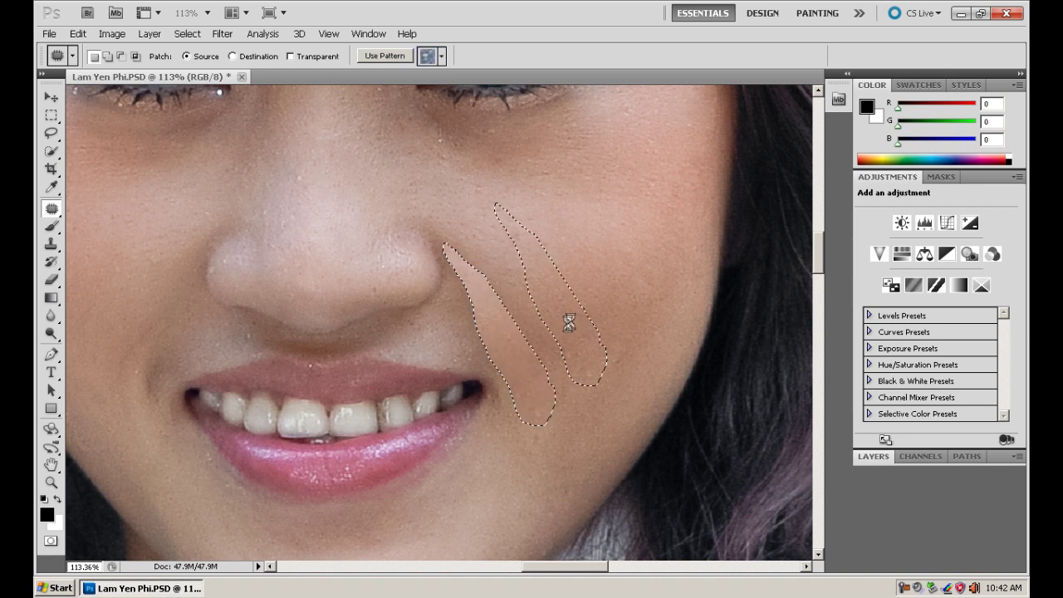
{"action": "left_click_drag", "start_coordinate": [519, 365], "coordinate": [573, 320]}
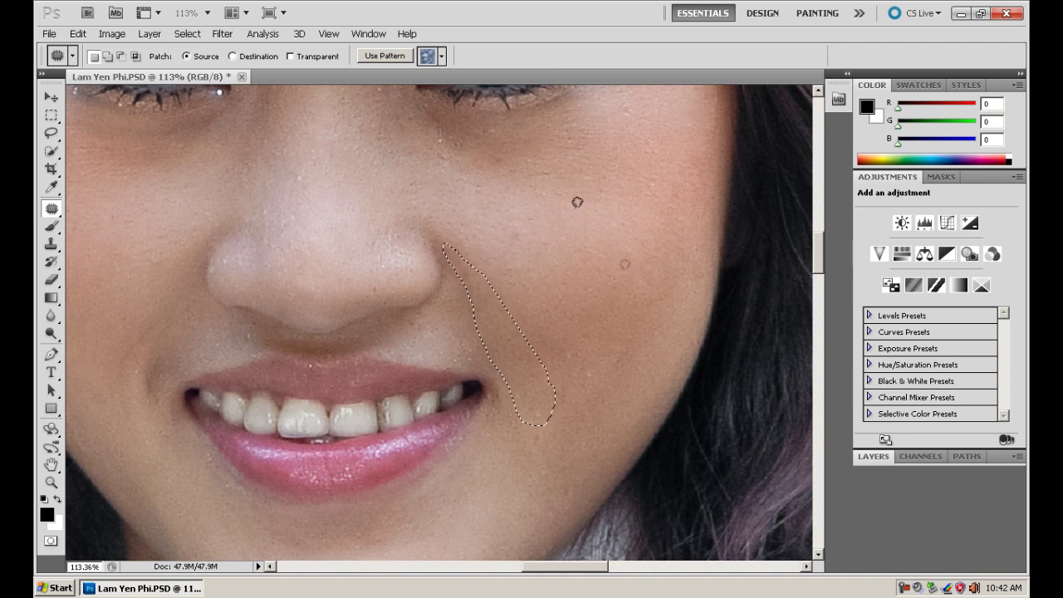
{"action": "left_click", "coordinate": [77, 33]}
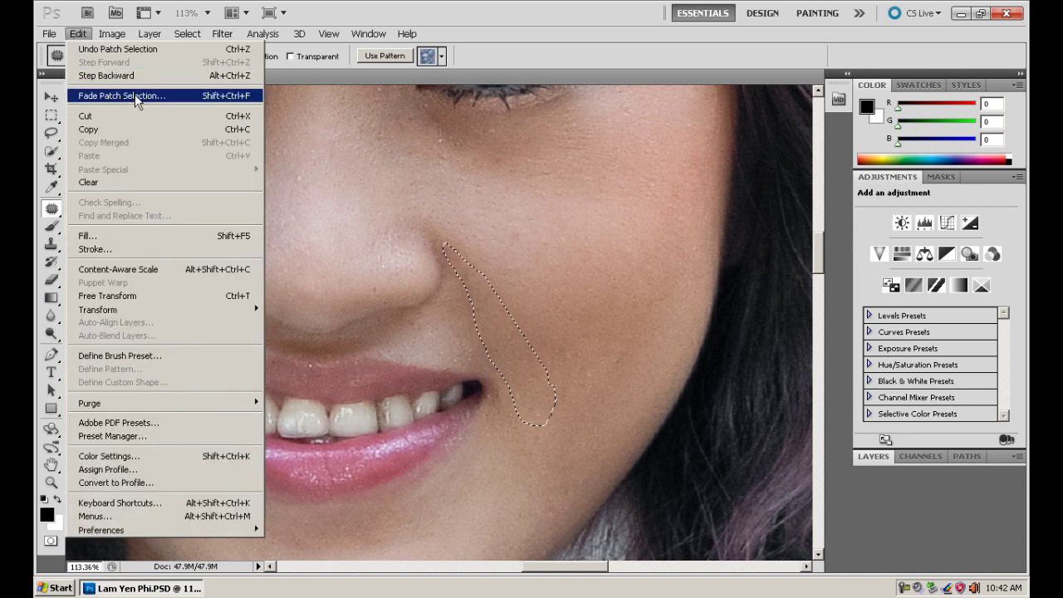
Step: Fade the last patch to 50% opacity, then deselect and zoom out
{"action": "left_click", "coordinate": [133, 96]}
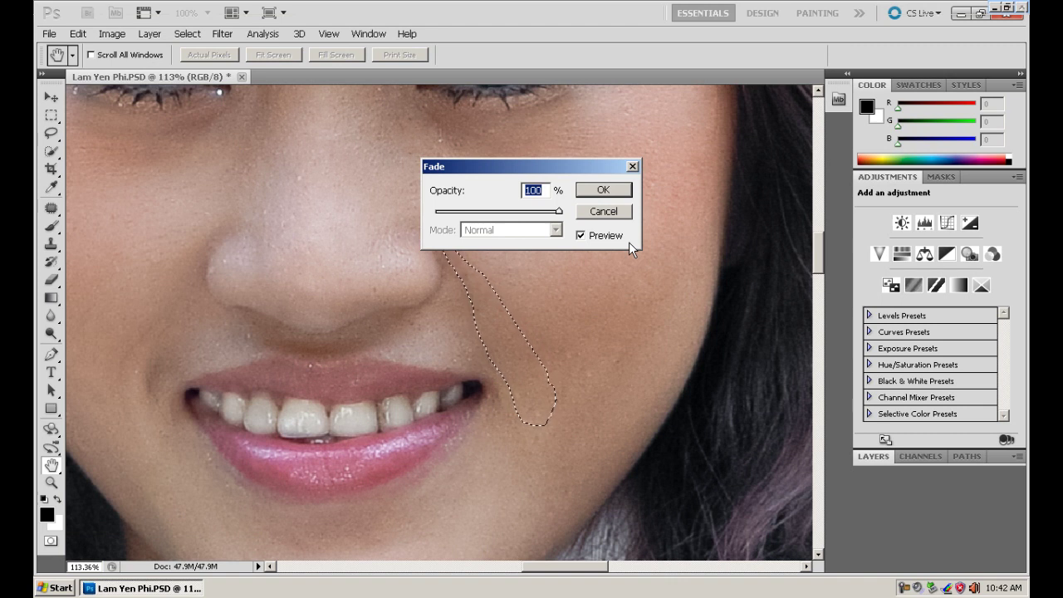
{"action": "type", "text": "50"}
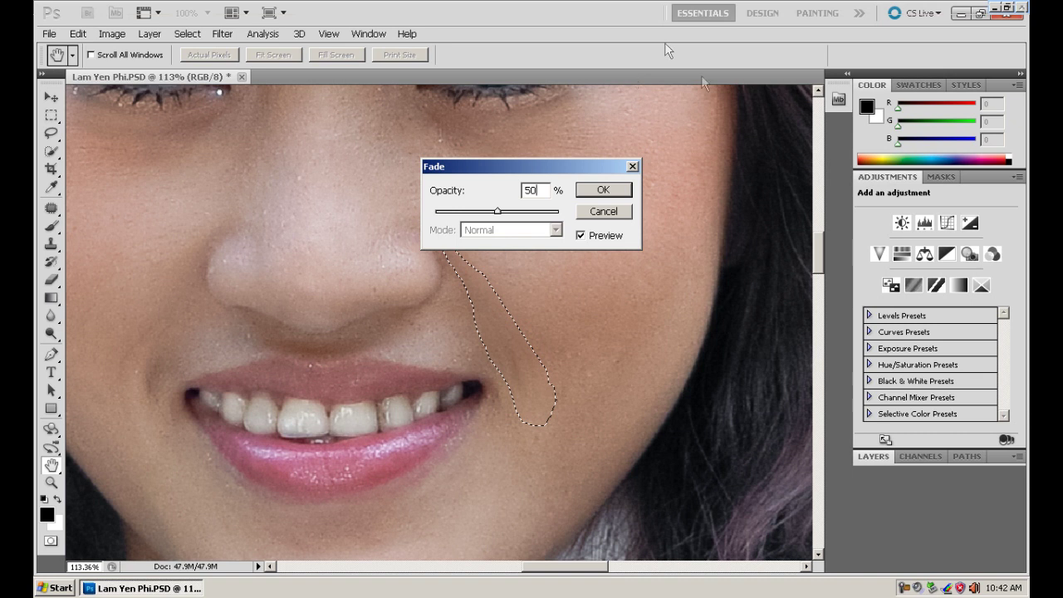
{"action": "left_click", "coordinate": [603, 189]}
{"action": "key", "text": "ctrl+d"}
{"action": "key", "text": "j"}
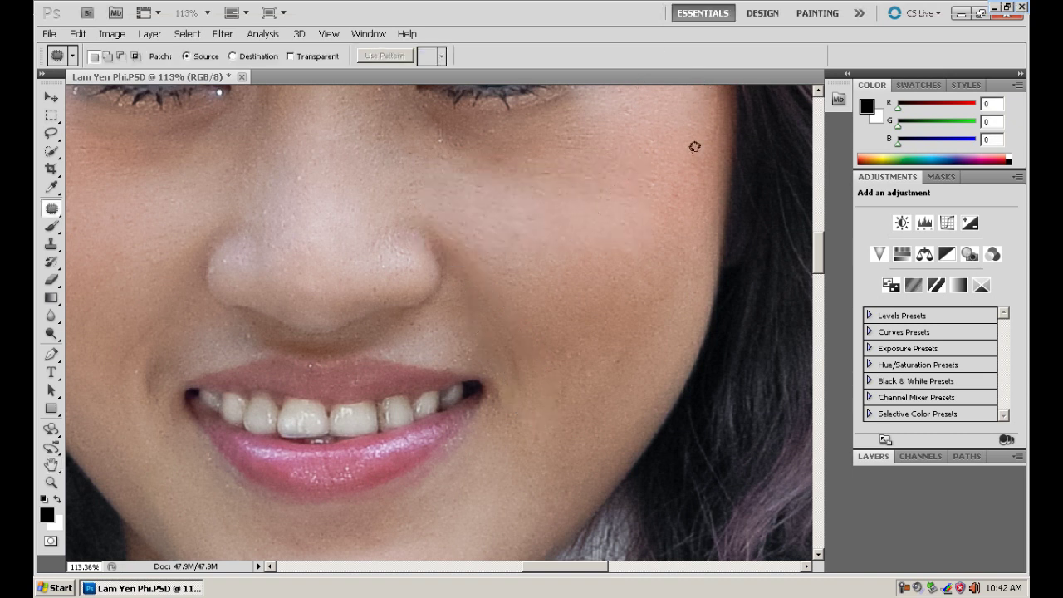
{"action": "key", "text": "ctrl+minus"}
{"action": "key", "text": "ctrl+minus"}
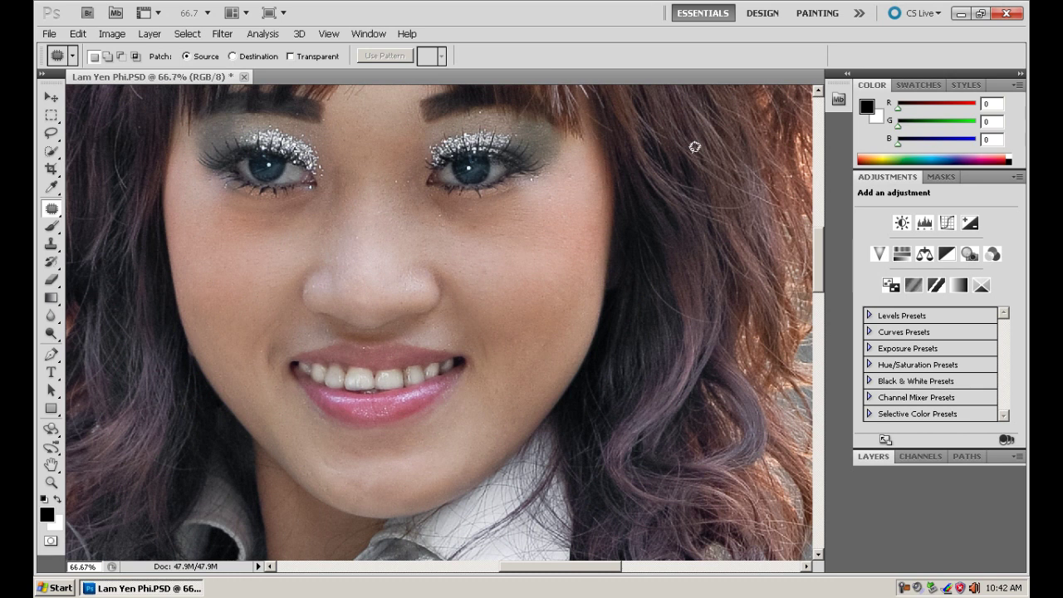
Step: Zoom onto the mouth, patch the left-side smile fold, and fade the patch to 50%
{"action": "left_click_drag", "start_coordinate": [177, 258], "coordinate": [369, 476]}
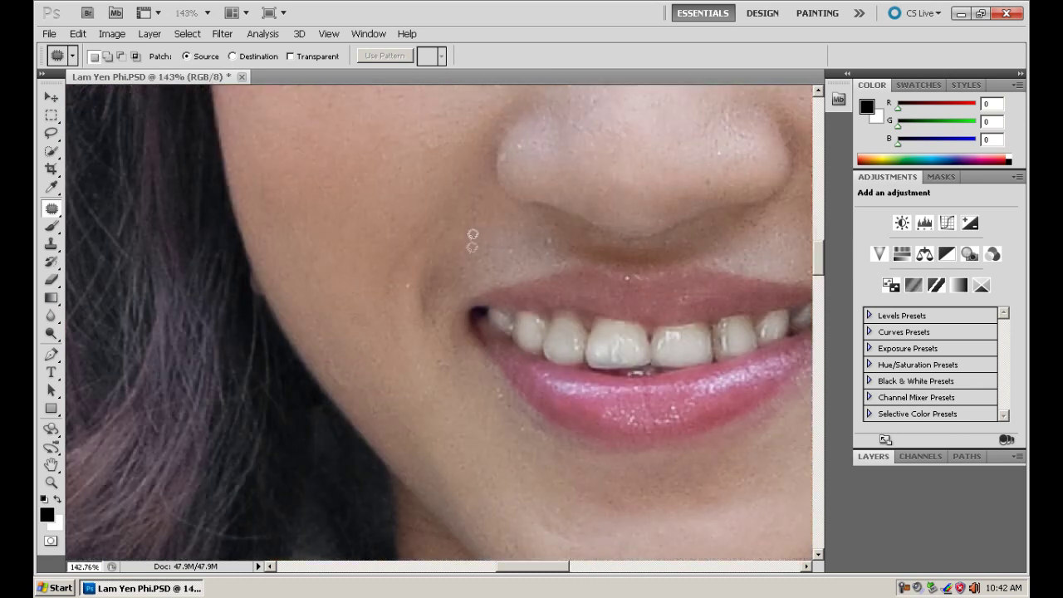
{"action": "mouse_move", "coordinate": [447, 297]}
{"action": "left_mouse_down"}
{"action": "mouse_move", "coordinate": [434, 210]}
{"action": "mouse_move", "coordinate": [359, 207]}
{"action": "left_mouse_up"}
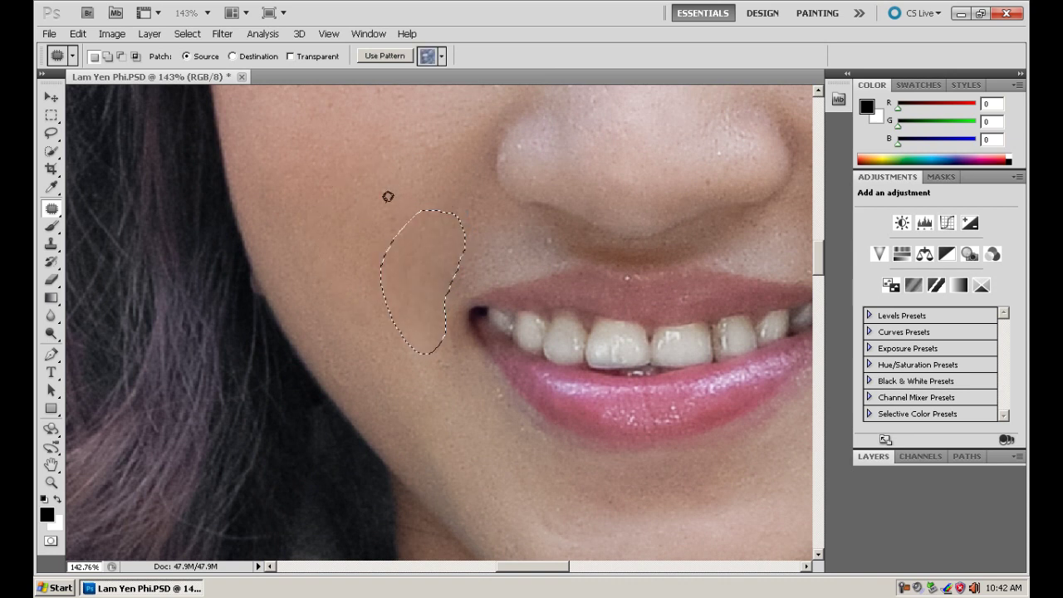
{"action": "key", "text": "ctrl+shift+f"}
{"action": "type", "text": "50"}
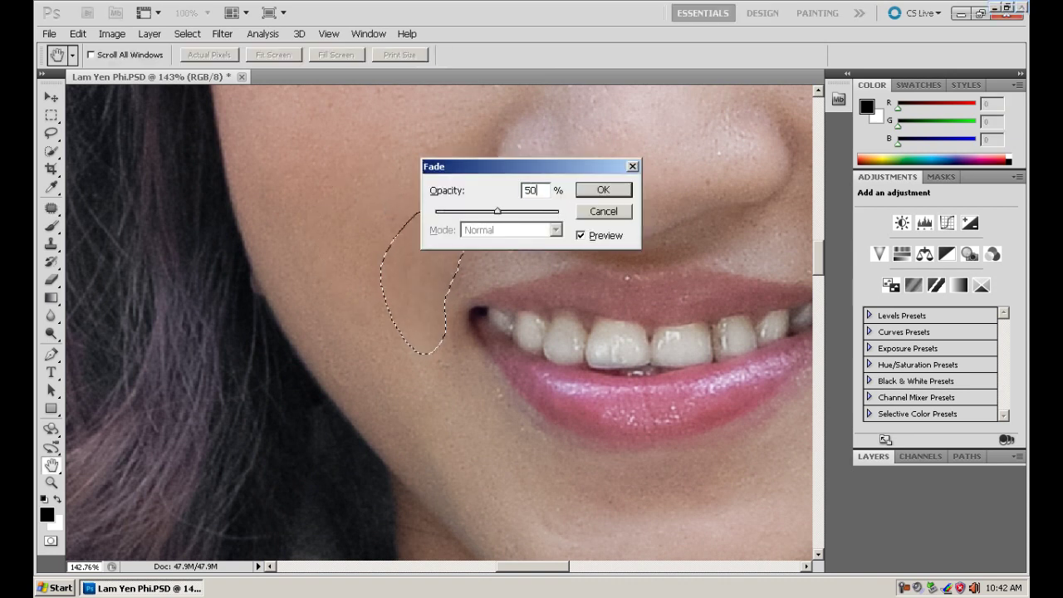
{"action": "key", "text": "Return"}
{"action": "key", "text": "ctrl+d"}
{"action": "key", "text": "ctrl+minus"}
{"action": "key", "text": "ctrl+minus"}
{"action": "key", "text": "ctrl+minus"}
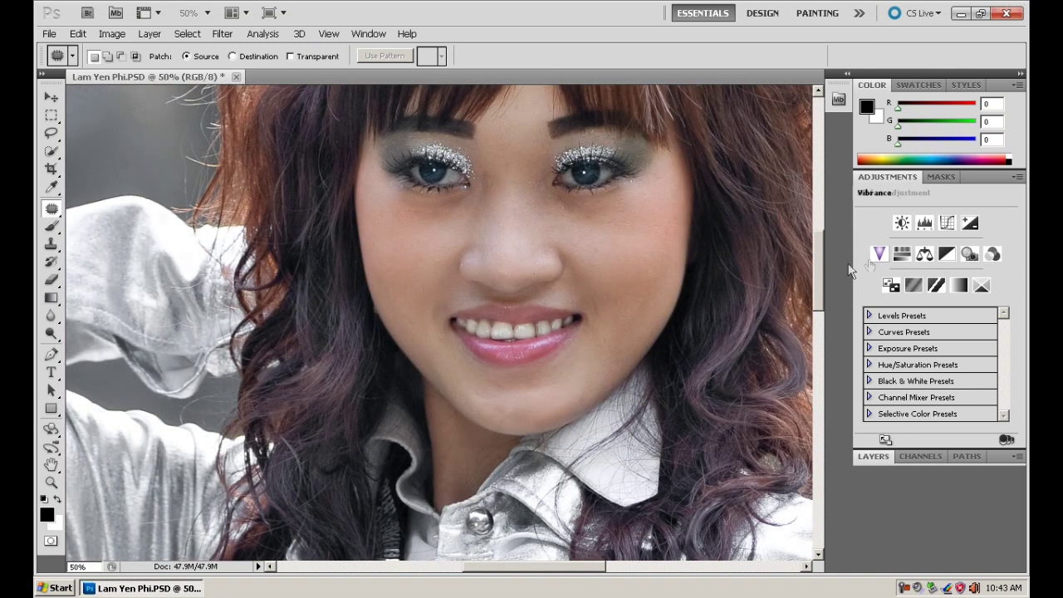
Step: Create empty Layer 1 above the Background and select the Clone Stamp tool
{"action": "mouse_move", "coordinate": [504, 411]}
{"action": "left_mouse_down"}
{"action": "mouse_move", "coordinate": [469, 330]}
{"action": "mouse_move", "coordinate": [450, 457]}
{"action": "left_mouse_up"}
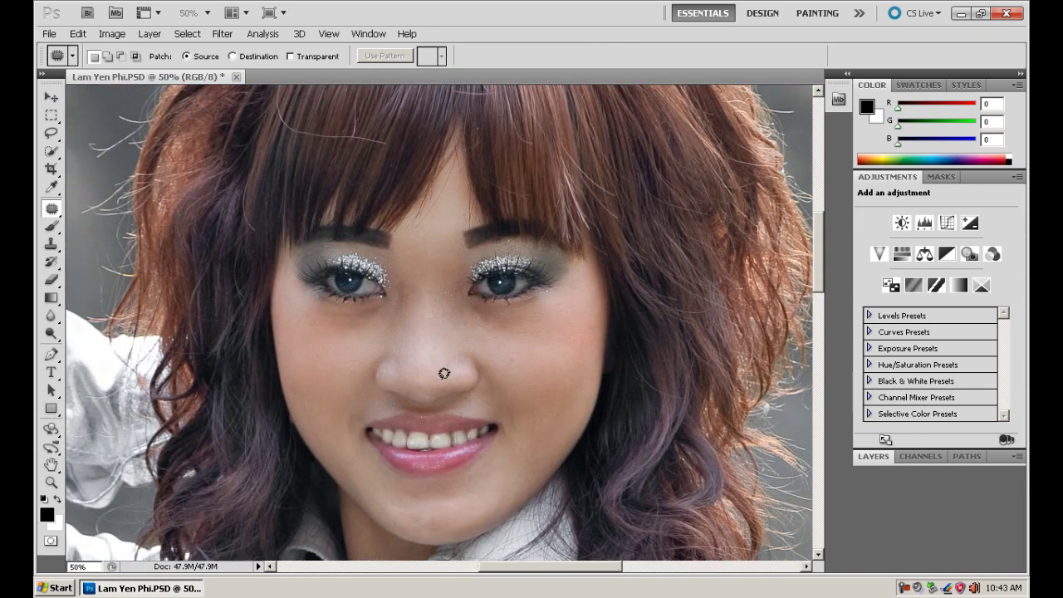
{"action": "key", "text": "F7"}
{"action": "key", "text": "ctrl+shift+alt+n"}
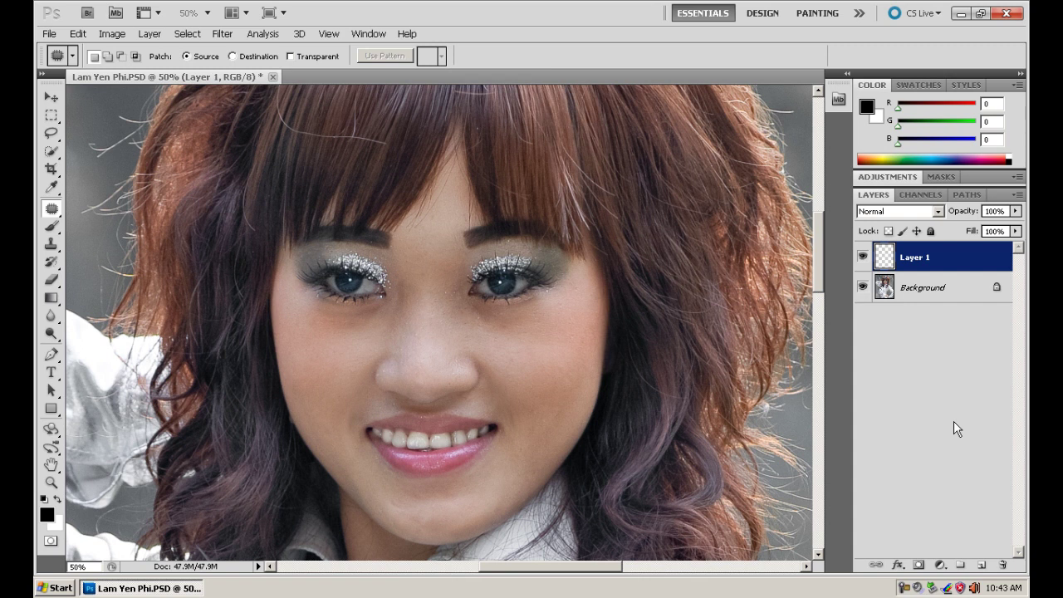
{"action": "left_click", "coordinate": [49, 248]}
{"action": "left_click", "coordinate": [47, 252]}
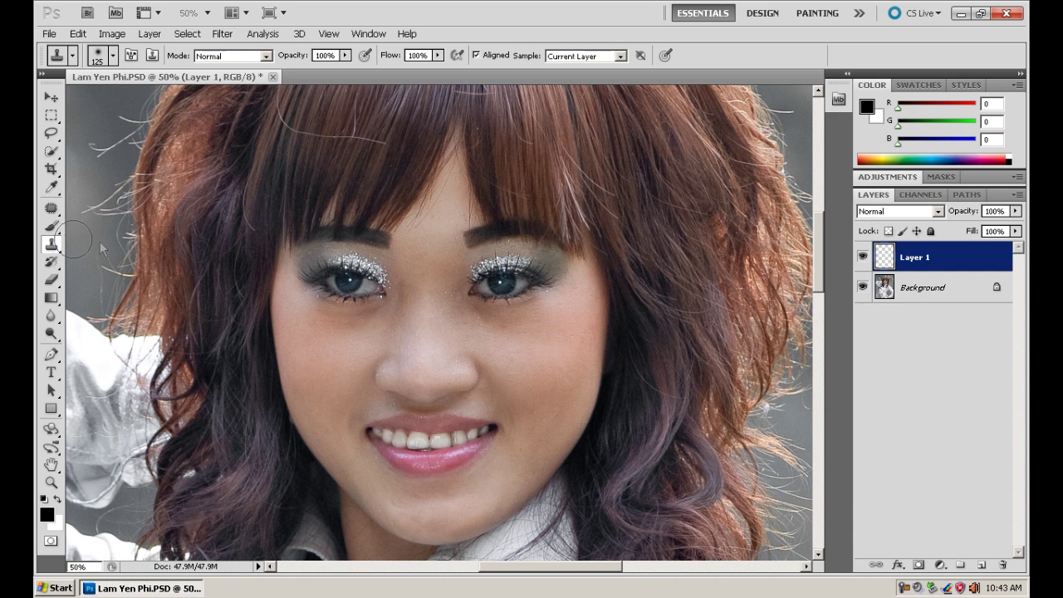
Step: Set the Clone Stamp to sample All Layers at 20% opacity and zoom onto the right eye
{"action": "left_click", "coordinate": [581, 58]}
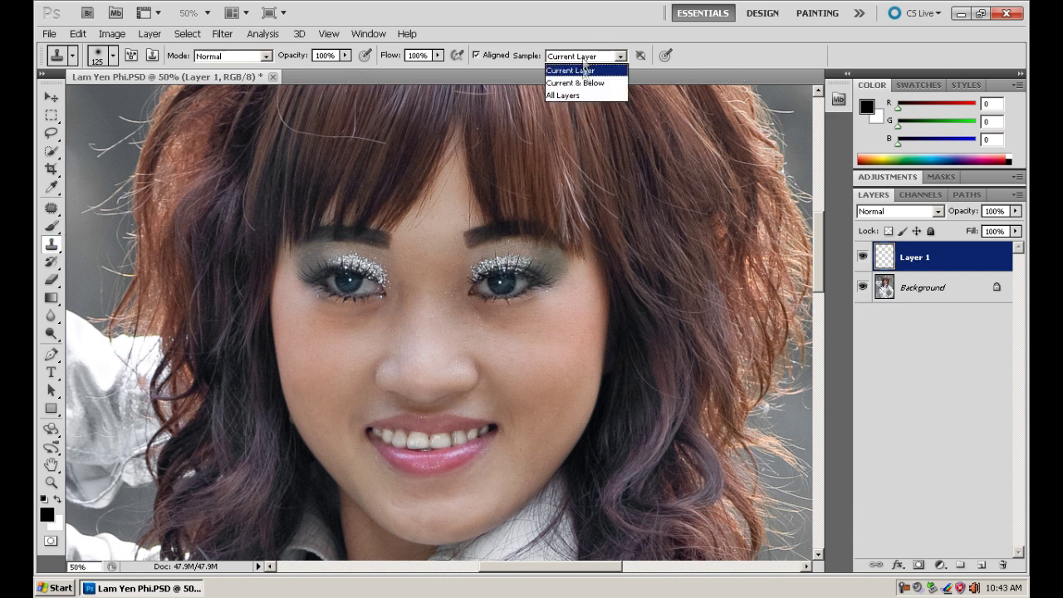
{"action": "left_click", "coordinate": [586, 97]}
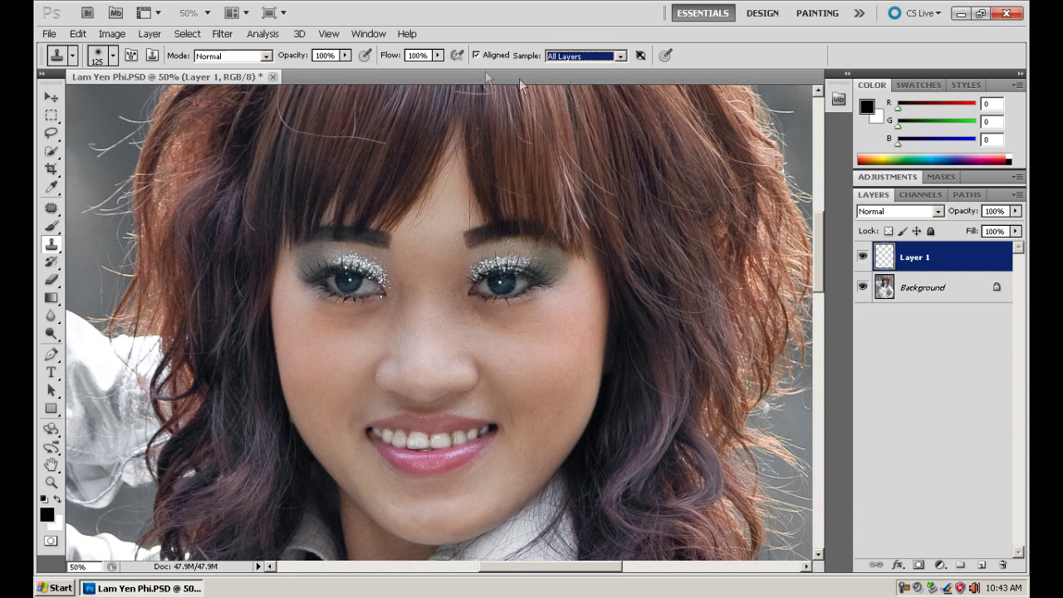
{"action": "left_click", "coordinate": [323, 56]}
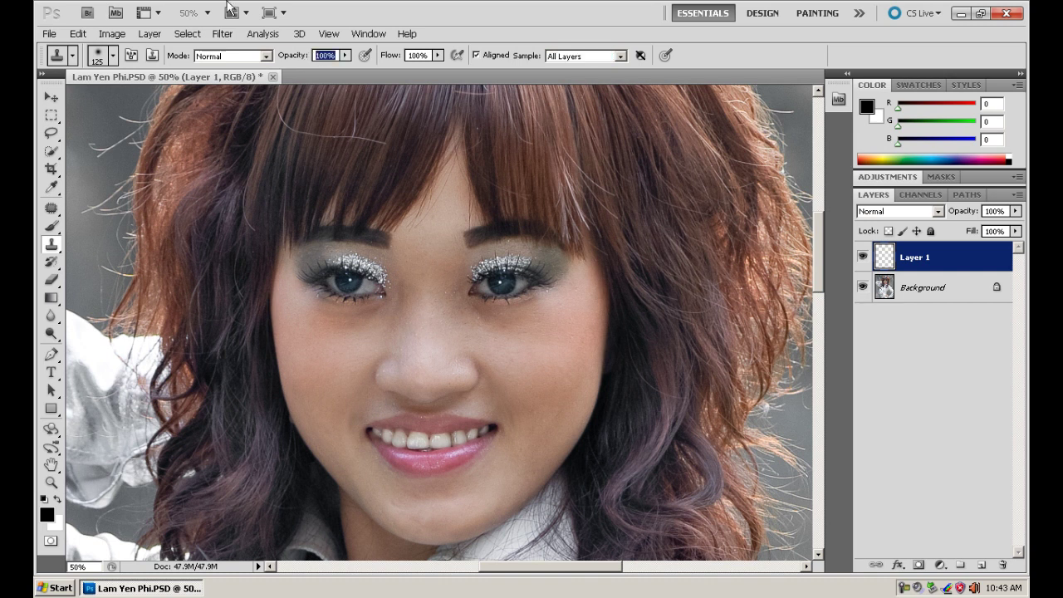
{"action": "type", "text": "20"}
{"action": "left_click_drag", "start_coordinate": [441, 238], "coordinate": [589, 366]}
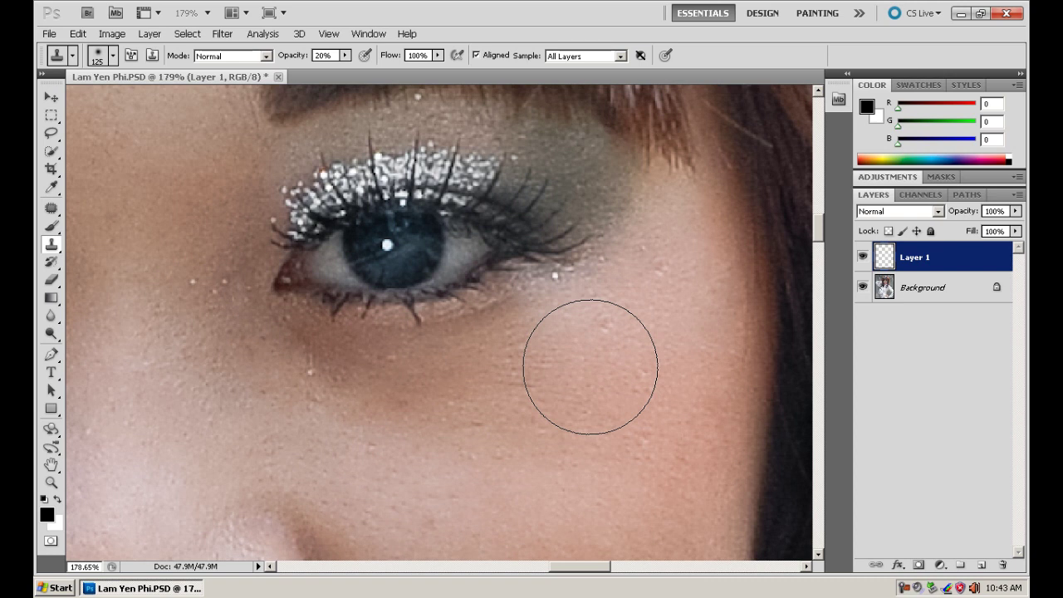
{"action": "left_click", "coordinate": [267, 56]}
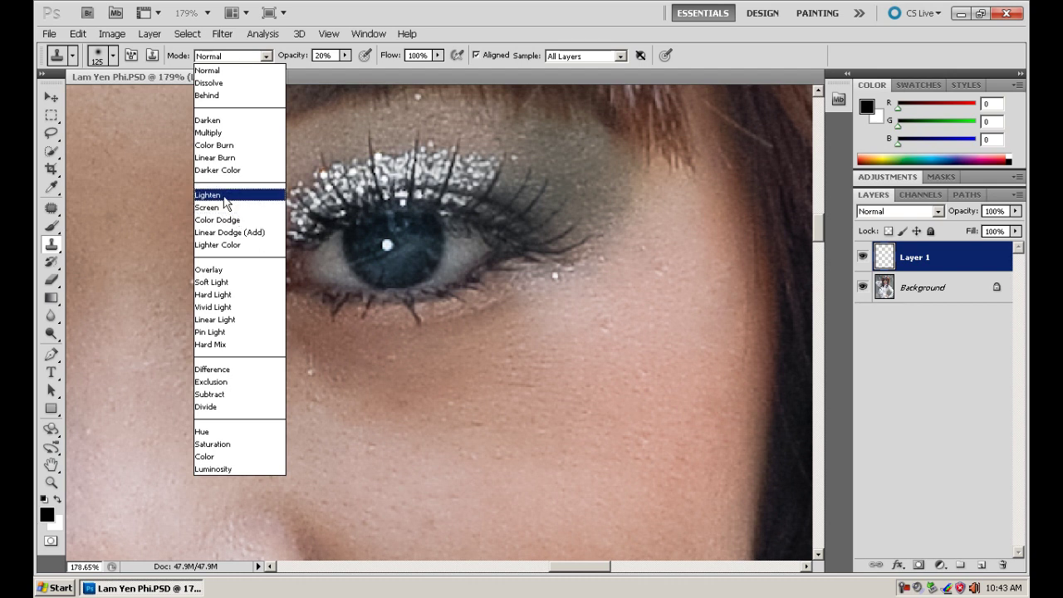
Step: In Lighten mode with a 90 brush, clone smooth skin under the eye and across the cheek
{"action": "left_click", "coordinate": [223, 196]}
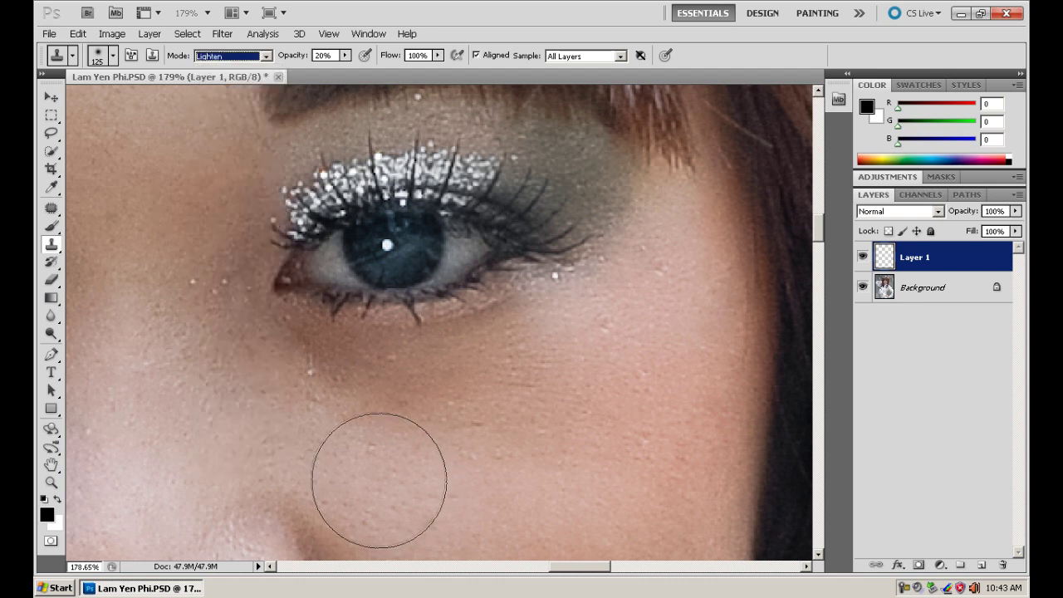
{"action": "key", "text": "bracketleft"}
{"action": "key", "text": "bracketleft"}
{"action": "left_click", "coordinate": [306, 421], "text": "alt"}
{"action": "left_click_drag", "start_coordinate": [284, 368], "coordinate": [363, 456]}
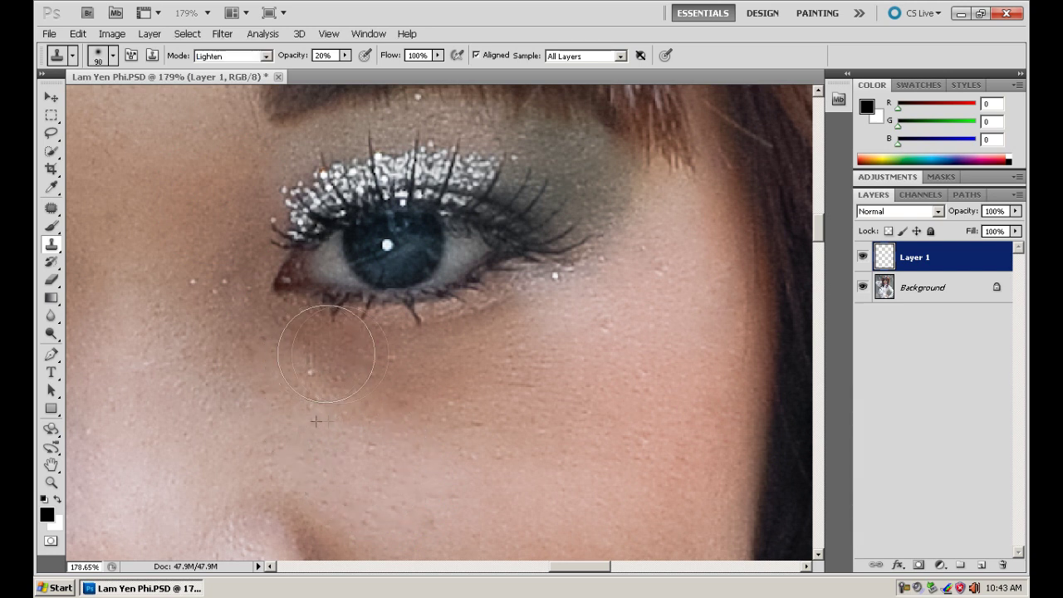
{"action": "left_click_drag", "start_coordinate": [315, 348], "coordinate": [274, 320]}
{"action": "left_click_drag", "start_coordinate": [545, 363], "coordinate": [306, 405]}
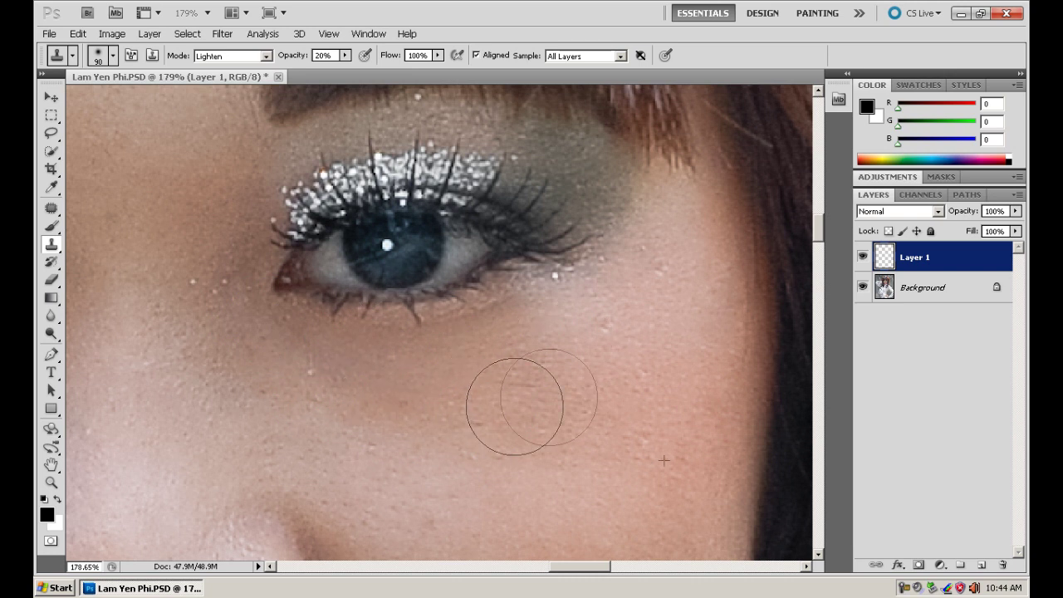
{"action": "left_click_drag", "start_coordinate": [598, 362], "coordinate": [469, 313]}
{"action": "key", "text": "ctrl+minus"}
{"action": "key", "text": "ctrl+minus"}
{"action": "key", "text": "ctrl+minus"}
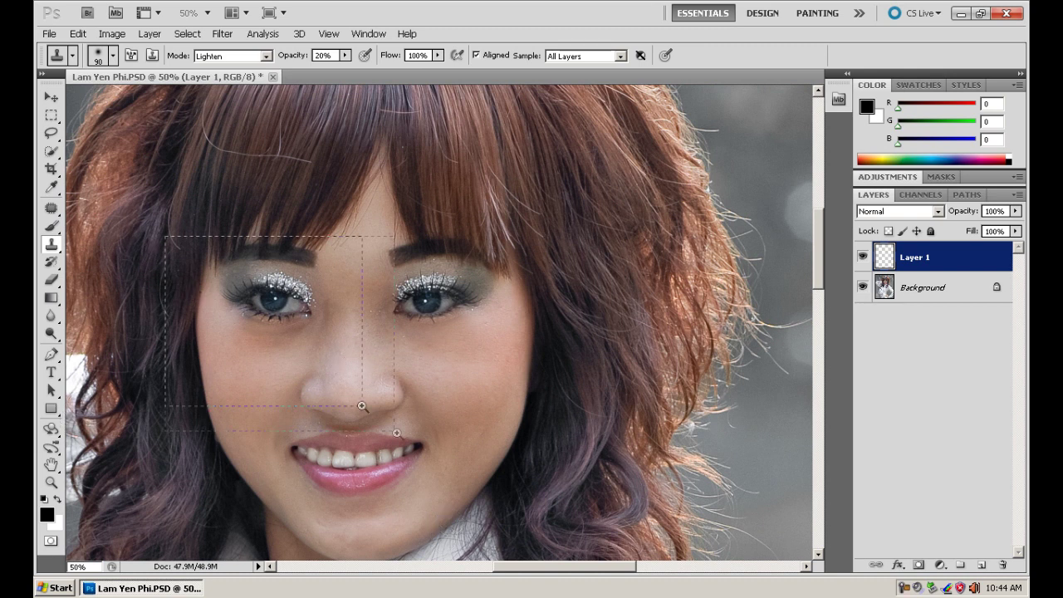
{"action": "left_click_drag", "start_coordinate": [349, 332], "coordinate": [422, 329]}
{"action": "left_click_drag", "start_coordinate": [441, 280], "coordinate": [327, 304]}
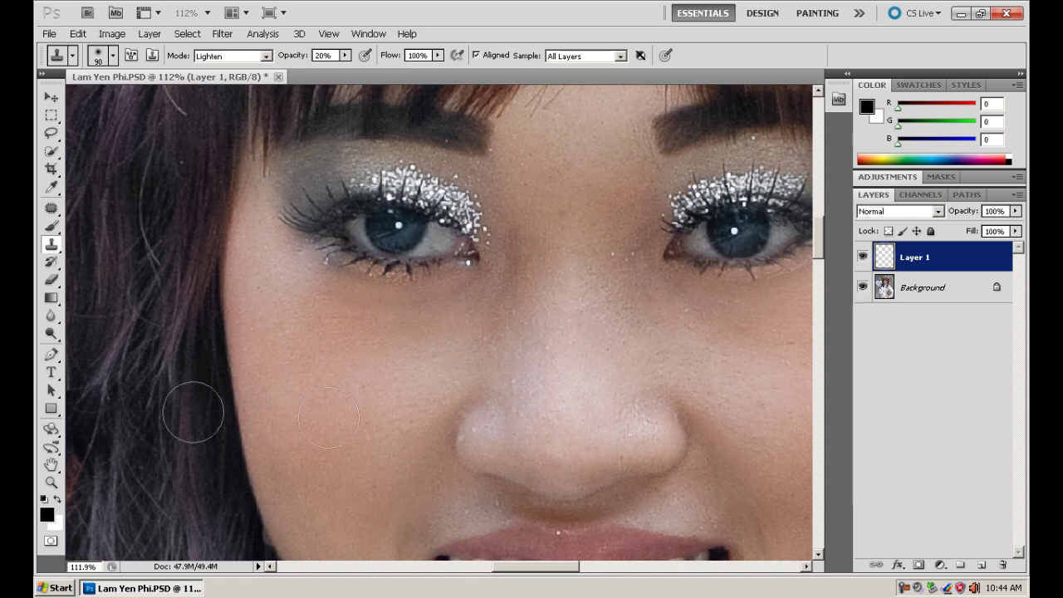
Step: Shrink the brush to 50 and clone over the spots near the upper lip and nose
{"action": "left_click_drag", "start_coordinate": [432, 415], "coordinate": [340, 323]}
{"action": "key", "text": "bracketleft"}
{"action": "key", "text": "bracketleft"}
{"action": "key", "text": "bracketleft"}
{"action": "key", "text": "bracketleft"}
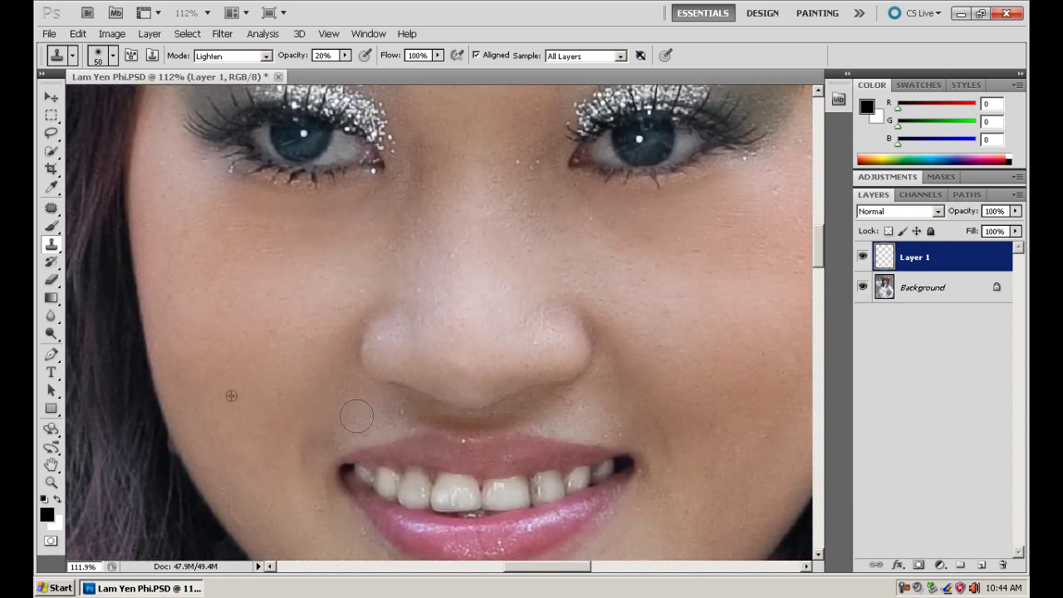
{"action": "left_click", "coordinate": [220, 372], "text": "alt"}
{"action": "mouse_move", "coordinate": [460, 421]}
{"action": "left_mouse_down"}
{"action": "mouse_move", "coordinate": [444, 423]}
{"action": "mouse_move", "coordinate": [508, 421]}
{"action": "mouse_move", "coordinate": [465, 427]}
{"action": "left_mouse_up"}
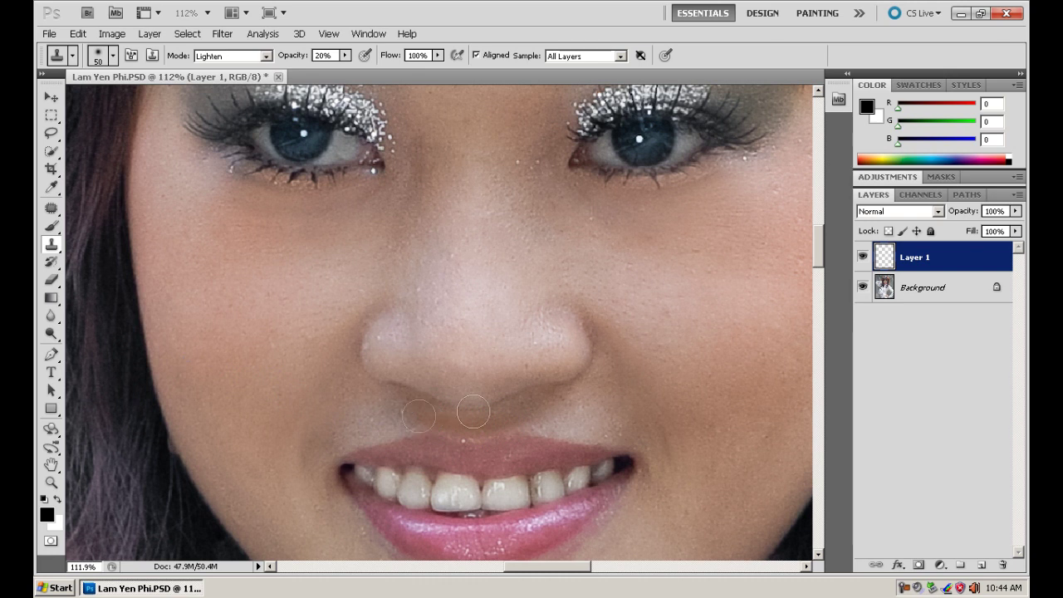
{"action": "mouse_move", "coordinate": [654, 336]}
{"action": "left_mouse_down"}
{"action": "mouse_move", "coordinate": [583, 340]}
{"action": "mouse_move", "coordinate": [545, 362]}
{"action": "left_mouse_up"}
{"action": "left_click", "coordinate": [556, 304], "text": "alt"}
{"action": "left_click_drag", "start_coordinate": [390, 379], "coordinate": [511, 375]}
{"action": "left_click", "coordinate": [348, 300], "text": "alt"}
{"action": "left_click_drag", "start_coordinate": [627, 409], "coordinate": [510, 320]}
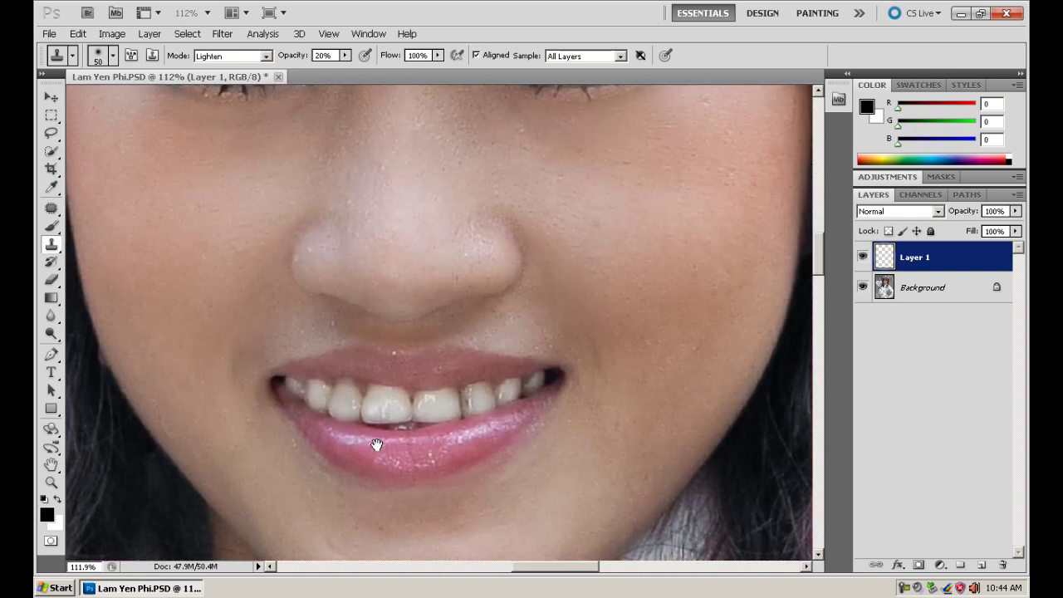
{"action": "left_click_drag", "start_coordinate": [373, 443], "coordinate": [486, 415]}
{"action": "left_click_drag", "start_coordinate": [530, 487], "coordinate": [477, 404]}
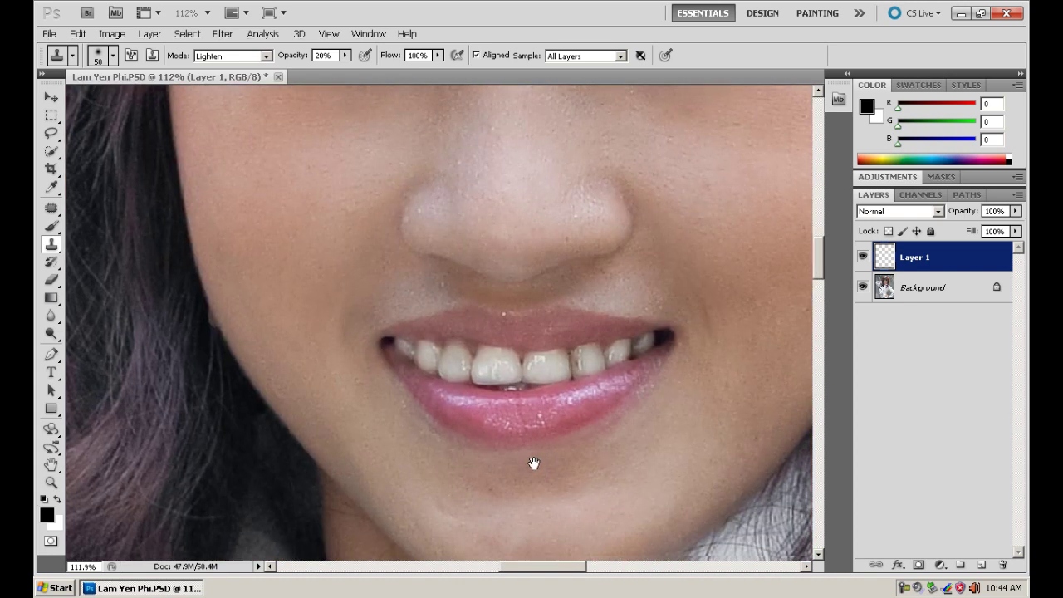
Step: Enlarge the brush to 70 and clone away the dark mole on the chin
{"action": "key", "text": "bracketright"}
{"action": "key", "text": "bracketright"}
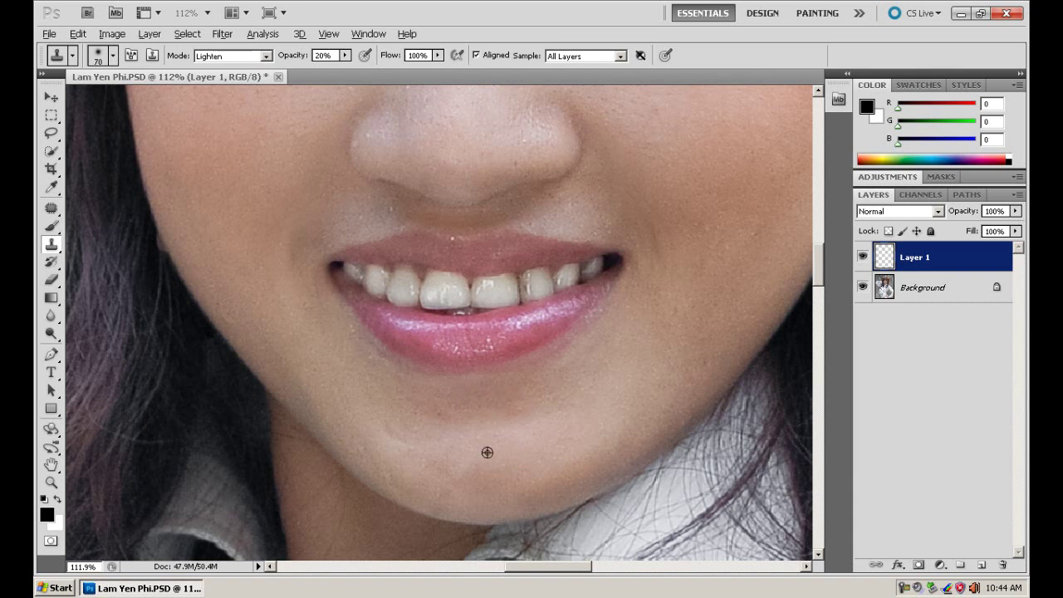
{"action": "mouse_move", "coordinate": [435, 408]}
{"action": "left_mouse_down"}
{"action": "mouse_move", "coordinate": [509, 398]}
{"action": "mouse_move", "coordinate": [457, 388]}
{"action": "mouse_move", "coordinate": [436, 410]}
{"action": "left_mouse_up"}
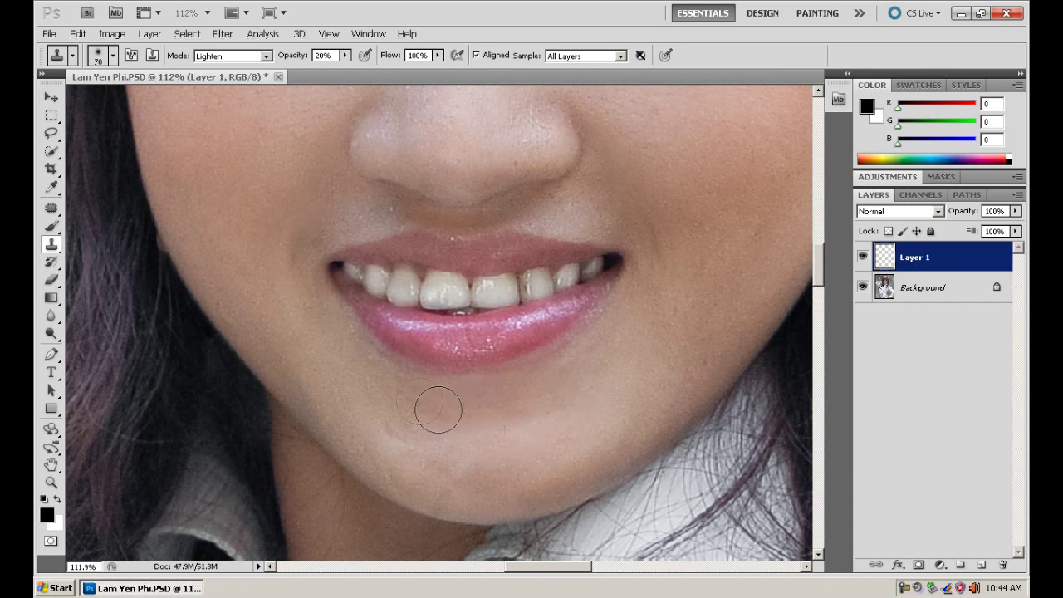
{"action": "left_click", "coordinate": [478, 451], "text": "alt"}
{"action": "left_click", "coordinate": [450, 469]}
{"action": "left_click_drag", "start_coordinate": [646, 394], "coordinate": [551, 400]}
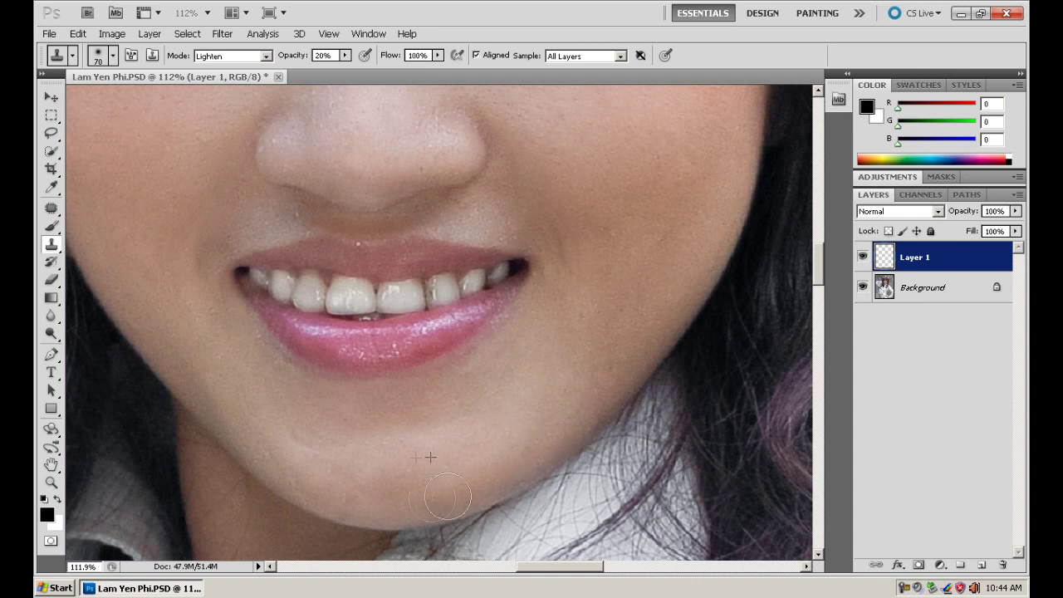
{"action": "left_click", "coordinate": [562, 375], "text": "alt"}
{"action": "key", "text": "ctrl+minus"}
{"action": "key", "text": "ctrl+minus"}
{"action": "key", "text": "ctrl+minus"}
{"action": "key", "text": "ctrl+minus"}
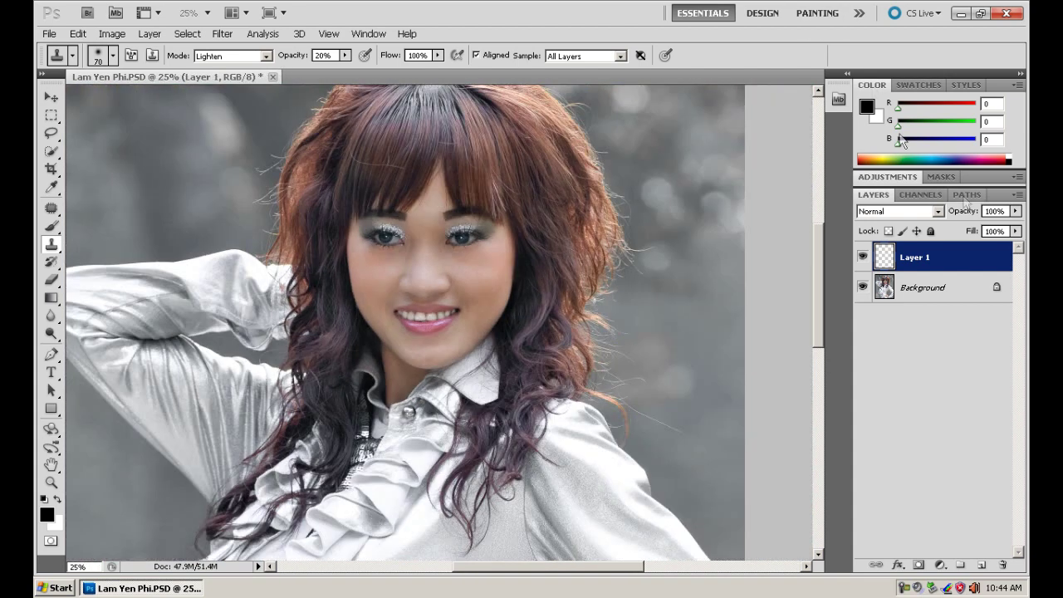
Step: Toggle the Background to check the work, then set clone mode Normal with brush size 50
{"action": "left_click", "coordinate": [862, 287]}
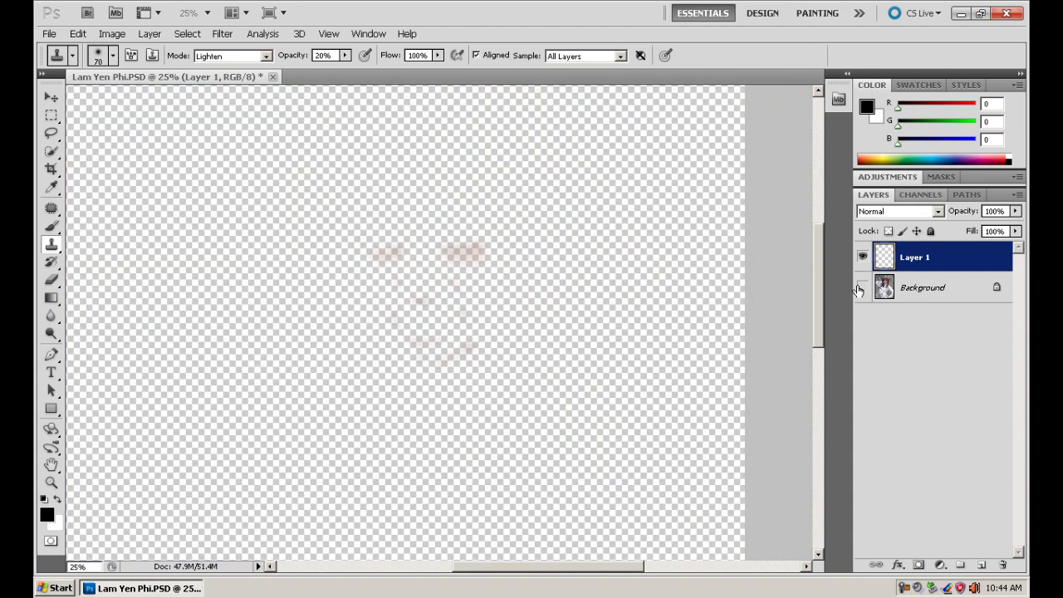
{"action": "left_click", "coordinate": [862, 287]}
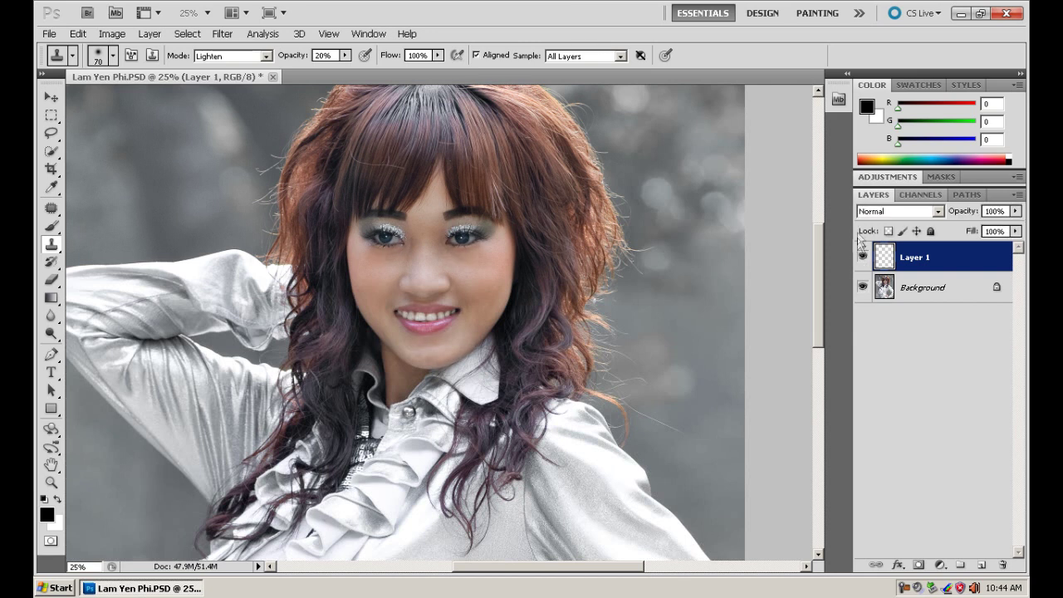
{"action": "left_click", "coordinate": [217, 56]}
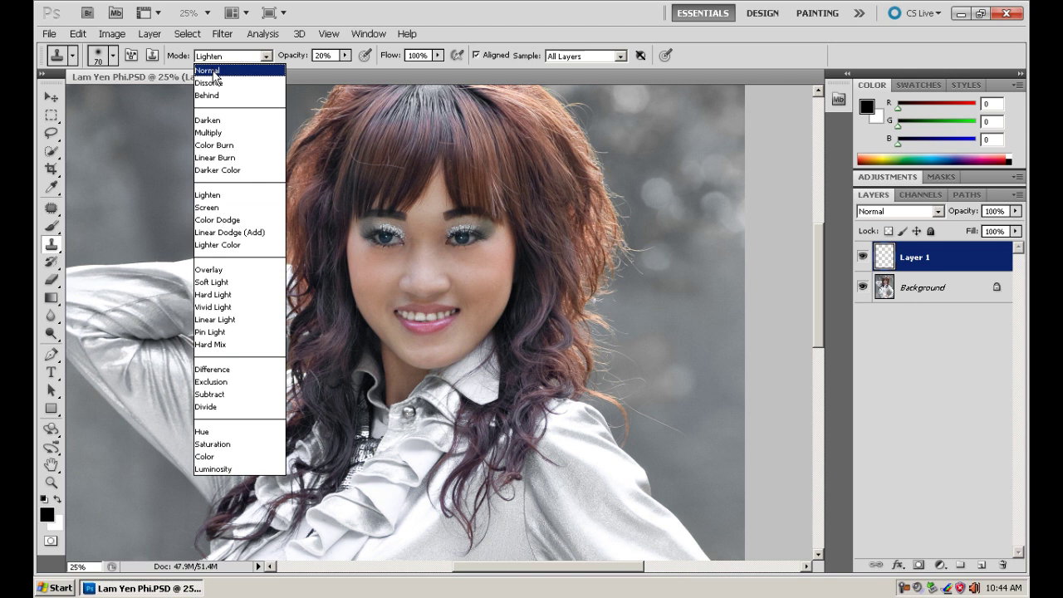
{"action": "left_click", "coordinate": [214, 74]}
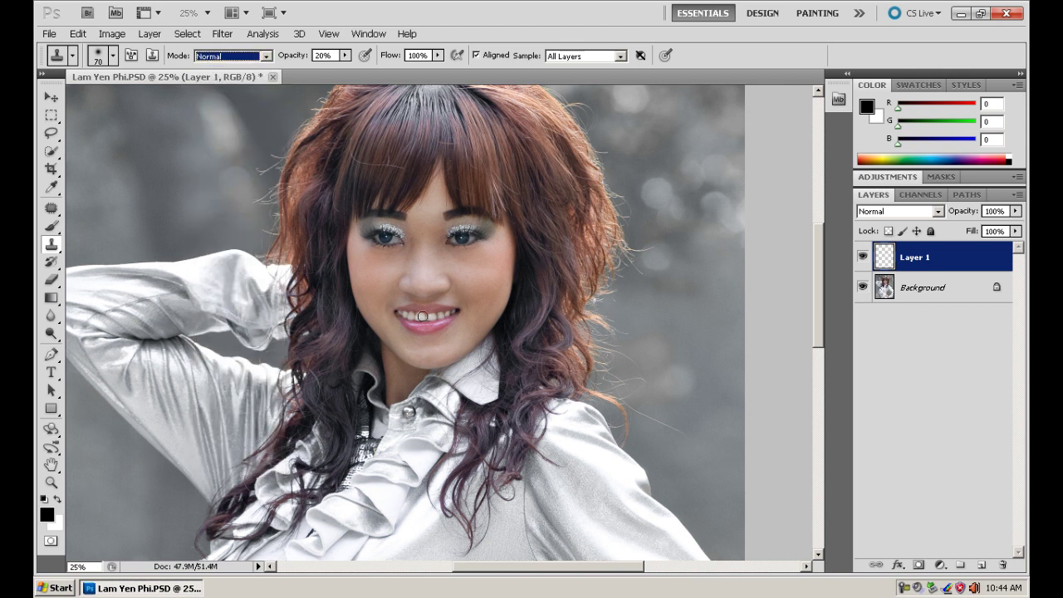
{"action": "scroll", "coordinate": [500, 333], "scroll_direction": "up", "scroll_amount": 5}
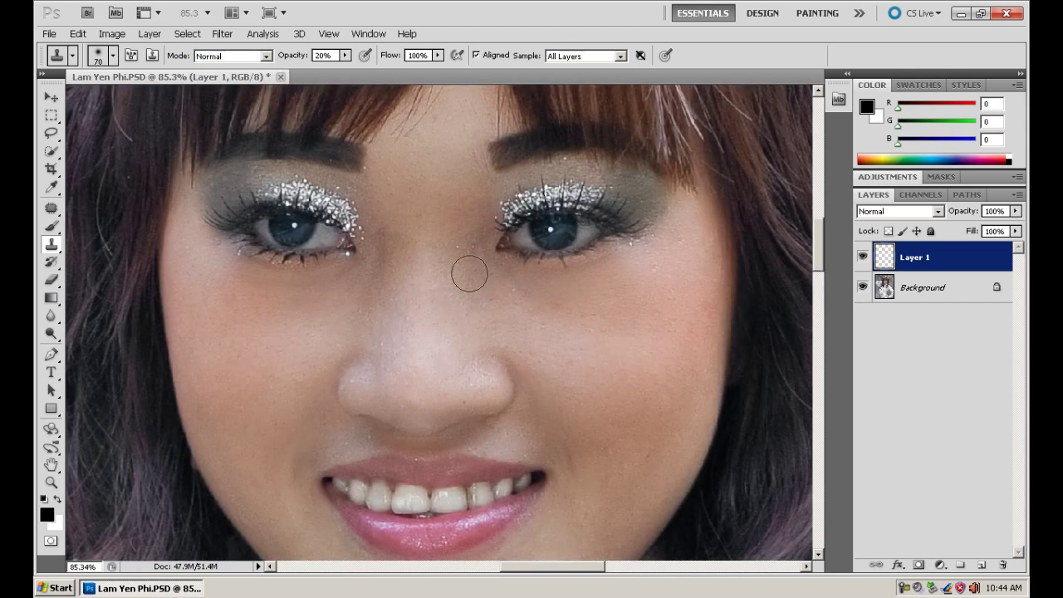
{"action": "key", "text": "bracketleft"}
{"action": "key", "text": "bracketleft"}
{"action": "left_click", "coordinate": [391, 236], "text": "alt"}
Step: Clone over the spots between the brows, along the nose bridge and on the nose tip
{"action": "left_click", "coordinate": [421, 182]}
{"action": "left_click", "coordinate": [461, 260]}
{"action": "left_click", "coordinate": [407, 318]}
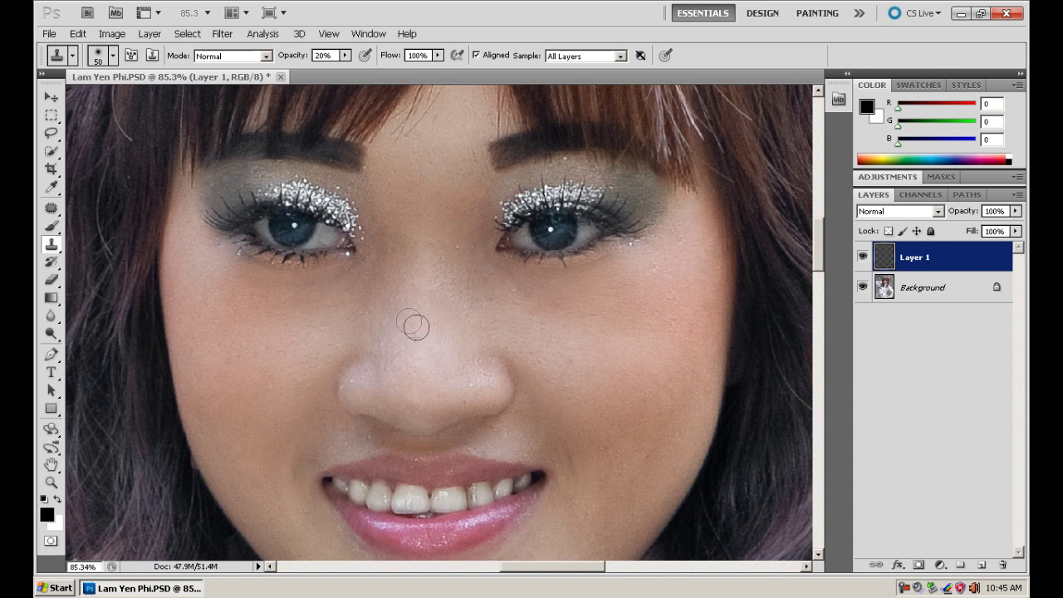
{"action": "left_click", "coordinate": [481, 375]}
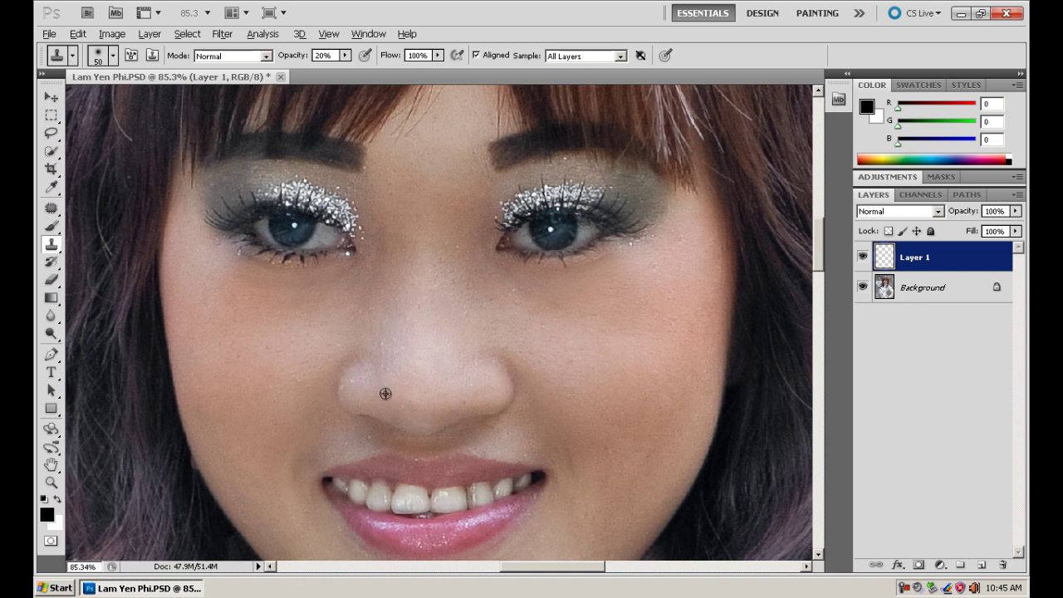
{"action": "left_click", "coordinate": [362, 381]}
{"action": "left_click", "coordinate": [403, 408]}
Step: Clone over the right cheek blemishes, then zoom closely onto the right eye
{"action": "left_click_drag", "start_coordinate": [591, 396], "coordinate": [567, 399]}
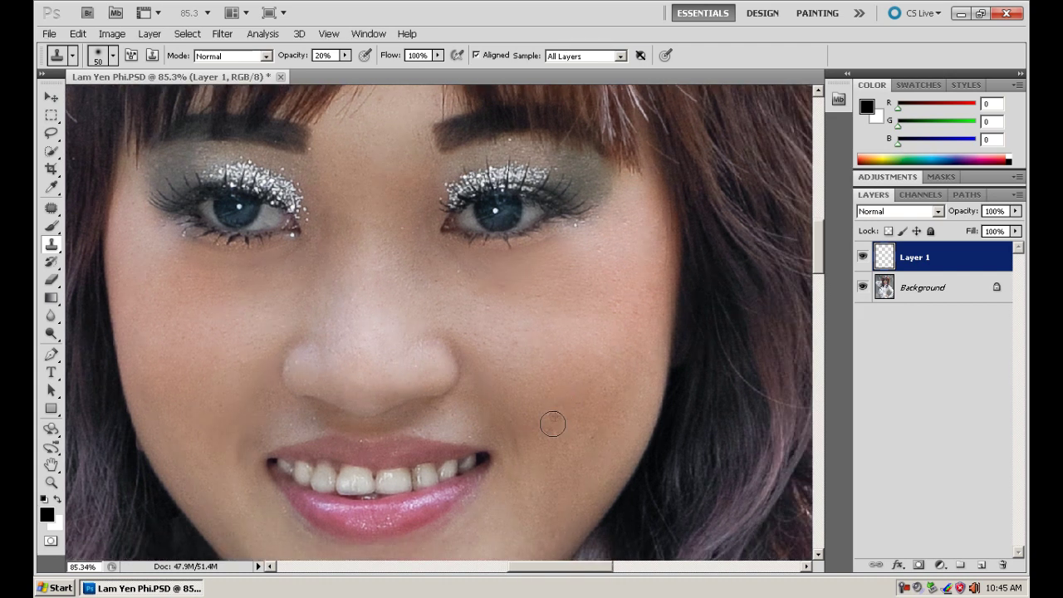
{"action": "left_click", "coordinate": [598, 432]}
{"action": "left_click_drag", "start_coordinate": [615, 266], "coordinate": [586, 328]}
{"action": "left_click", "coordinate": [580, 320]}
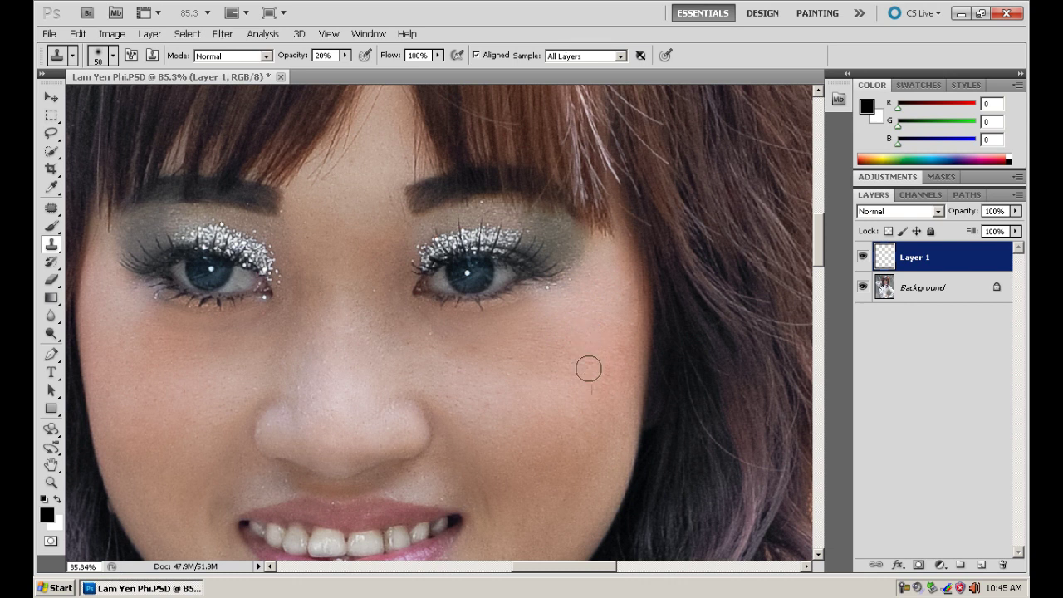
{"action": "left_click_drag", "start_coordinate": [248, 419], "coordinate": [430, 349]}
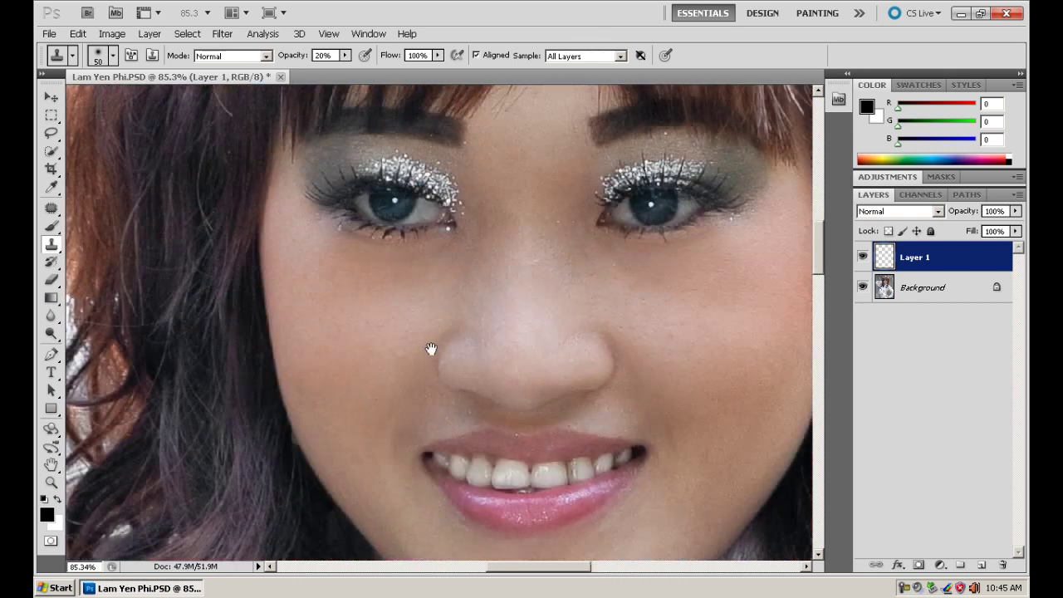
{"action": "left_click_drag", "start_coordinate": [461, 287], "coordinate": [415, 313]}
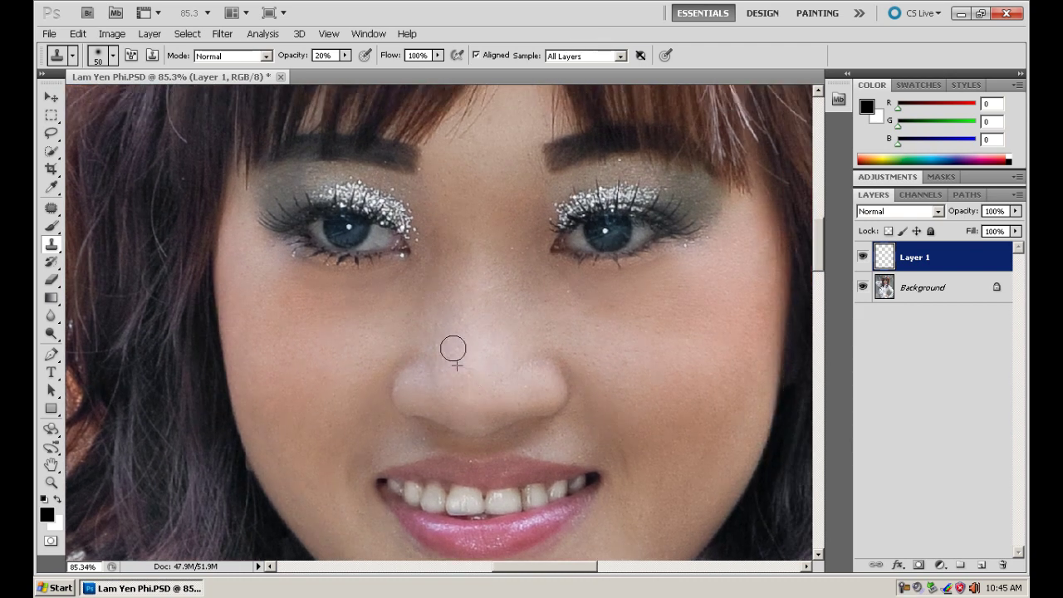
{"action": "left_click", "coordinate": [416, 316], "text": "alt"}
{"action": "left_click_drag", "start_coordinate": [440, 209], "coordinate": [420, 294]}
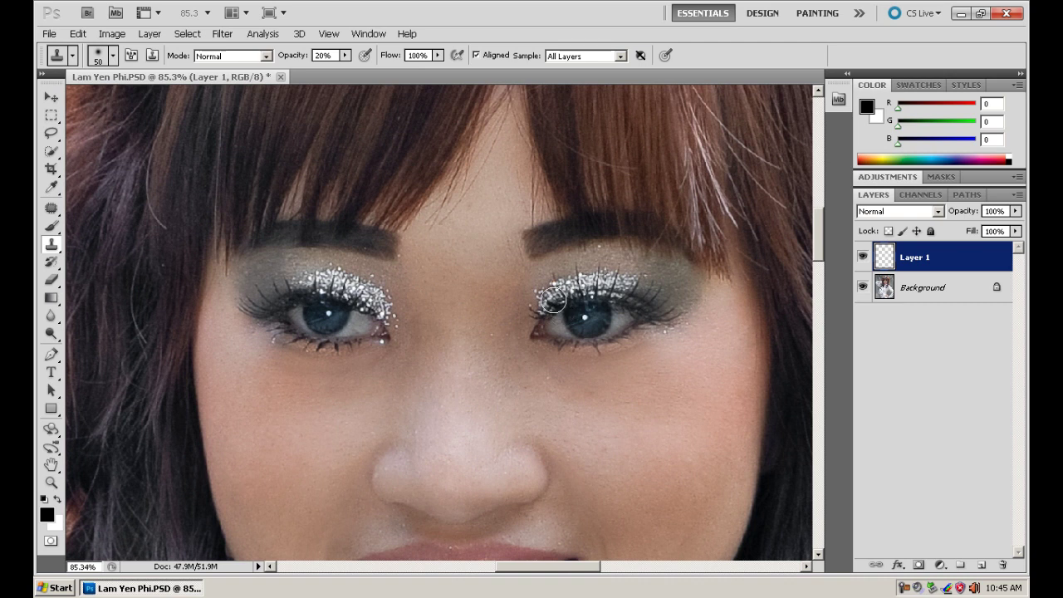
{"action": "left_click_drag", "start_coordinate": [515, 175], "coordinate": [748, 368]}
Step: Shrink the clone brush to 20 and clone smooth texture over the eyeshadow and the specks near the brow
{"action": "key", "text": "bracketleft"}
{"action": "key", "text": "bracketleft"}
{"action": "key", "text": "bracketleft"}
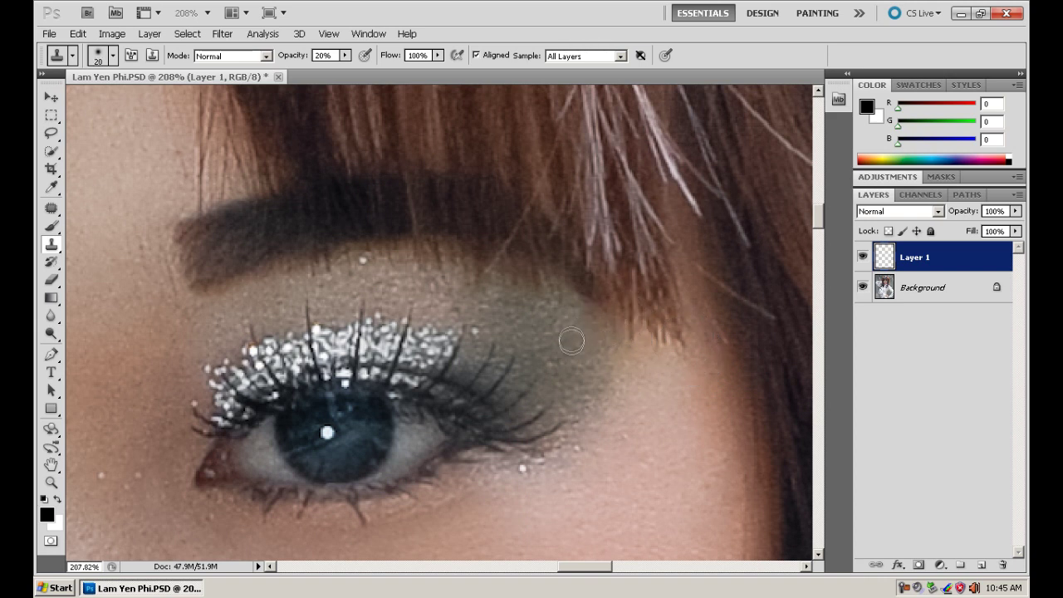
{"action": "left_click", "coordinate": [558, 342], "text": "alt"}
{"action": "left_click_drag", "start_coordinate": [581, 363], "coordinate": [547, 391]}
{"action": "left_click_drag", "start_coordinate": [485, 303], "coordinate": [551, 332]}
{"action": "mouse_move", "coordinate": [438, 284]}
{"action": "left_mouse_down"}
{"action": "mouse_move", "coordinate": [378, 286]}
{"action": "mouse_move", "coordinate": [368, 266]}
{"action": "mouse_move", "coordinate": [254, 323]}
{"action": "left_mouse_up"}
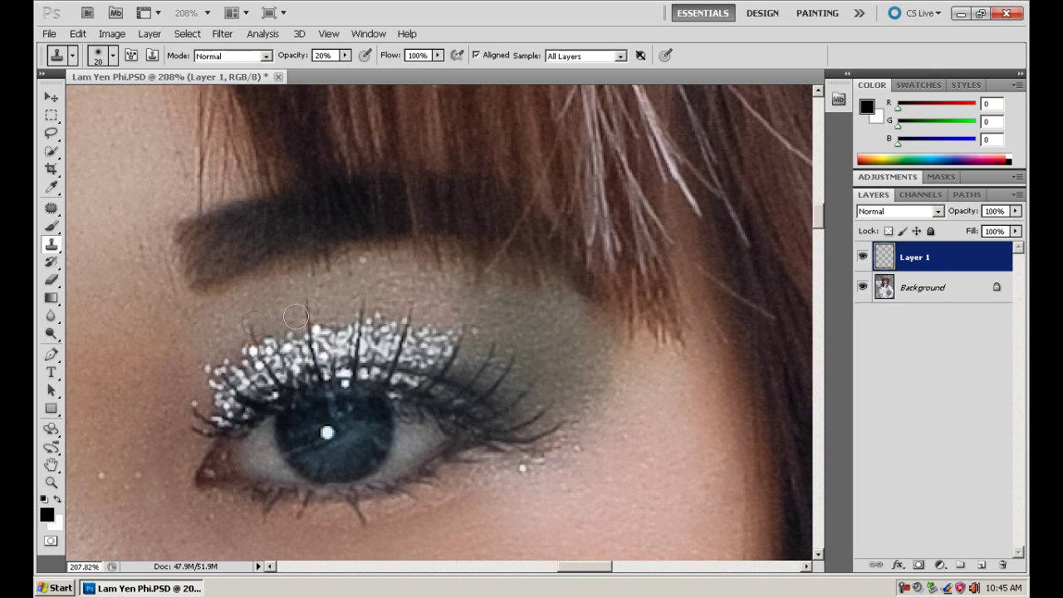
{"action": "left_click_drag", "start_coordinate": [283, 293], "coordinate": [273, 312]}
{"action": "left_click", "coordinate": [264, 301], "text": "alt"}
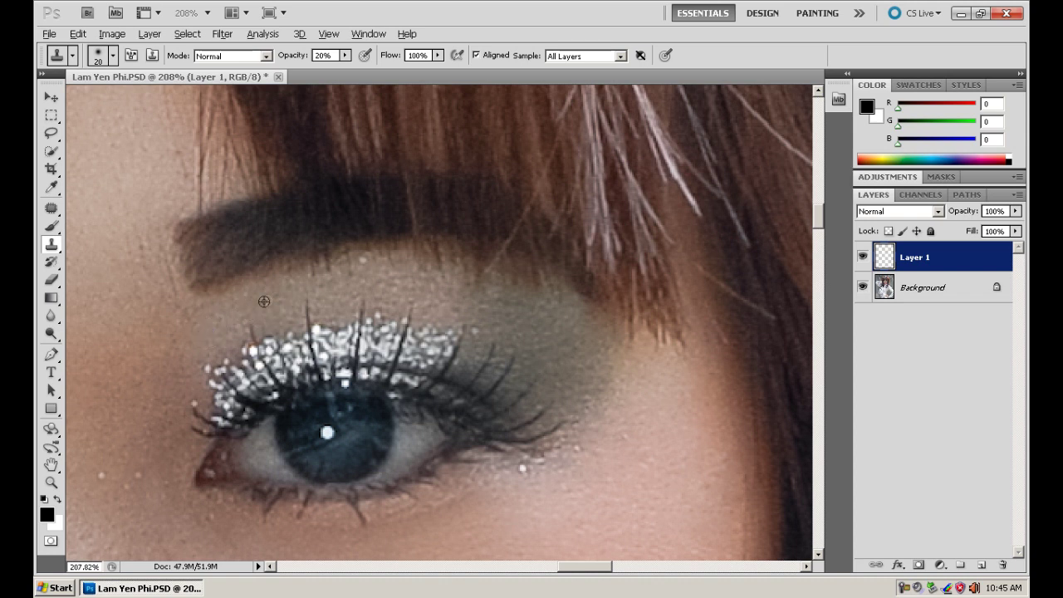
{"action": "left_click", "coordinate": [352, 262]}
Step: Compare with Layer 1 hidden, then clone away glitter specks below the eye and along the lower eyelid
{"action": "left_click", "coordinate": [861, 257]}
{"action": "left_click", "coordinate": [862, 257]}
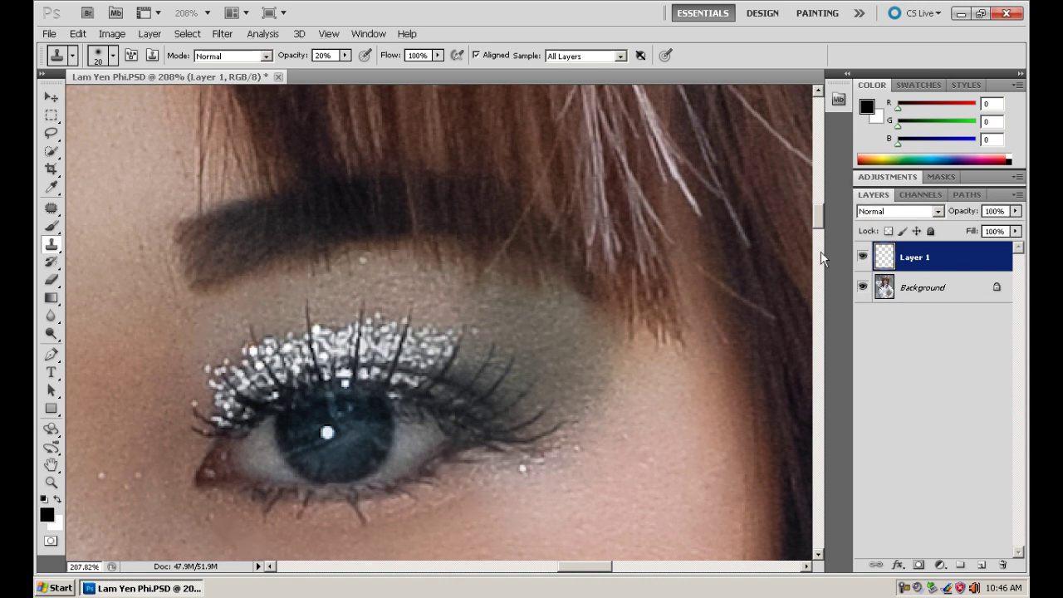
{"action": "left_click", "coordinate": [523, 471], "text": "alt"}
{"action": "mouse_move", "coordinate": [551, 466]}
{"action": "left_mouse_down"}
{"action": "mouse_move", "coordinate": [544, 459]}
{"action": "mouse_move", "coordinate": [554, 472]}
{"action": "left_mouse_up"}
{"action": "left_click", "coordinate": [596, 422], "text": "alt"}
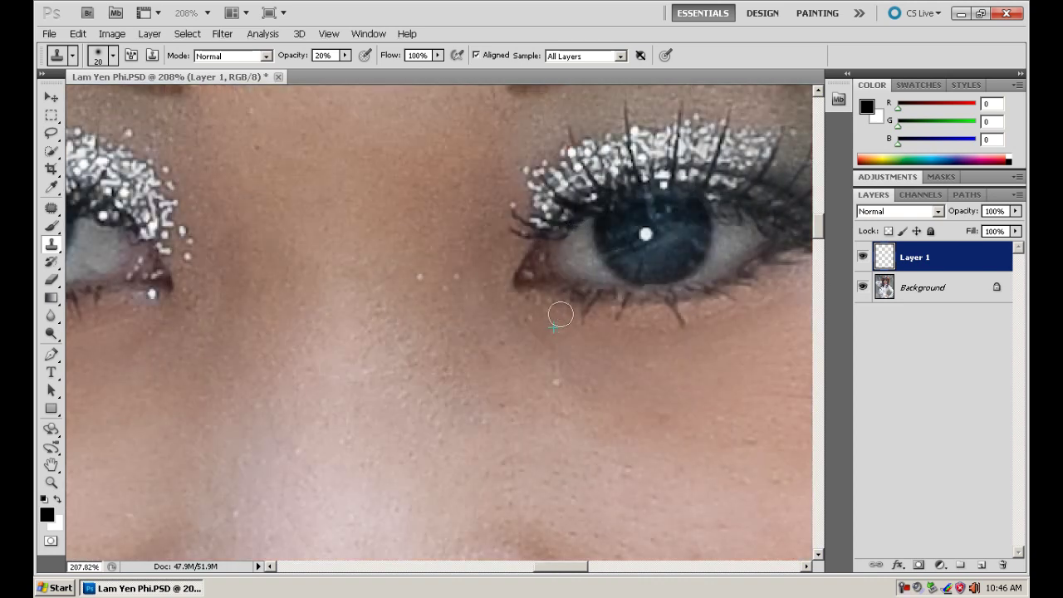
{"action": "left_click_drag", "start_coordinate": [560, 314], "coordinate": [529, 329]}
{"action": "left_click_drag", "start_coordinate": [637, 318], "coordinate": [664, 325]}
{"action": "left_click_drag", "start_coordinate": [367, 226], "coordinate": [430, 282]}
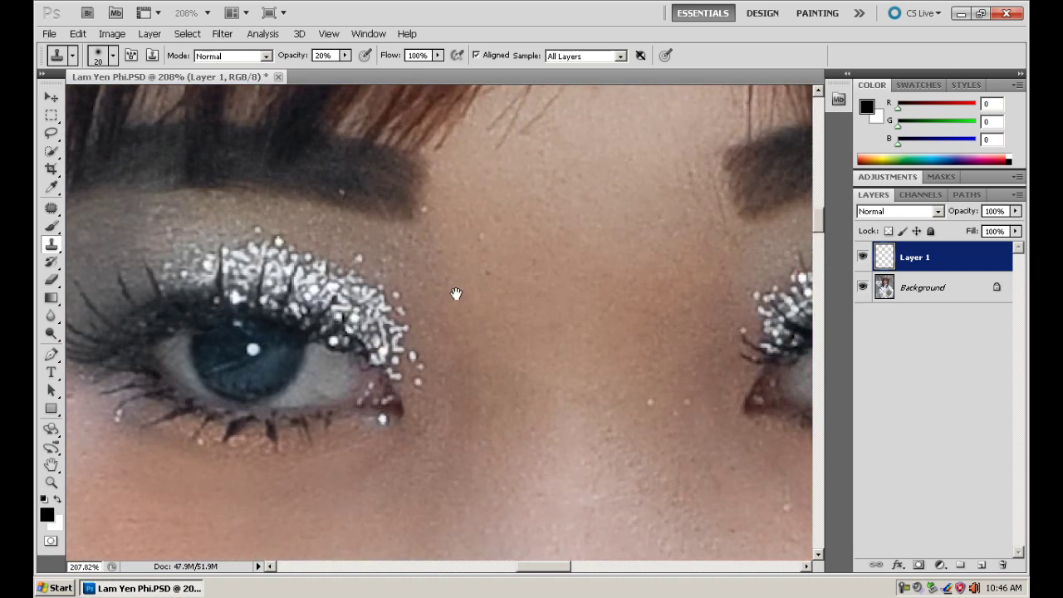
Step: Enlarge the clone brush and clone smooth skin over the area above the left eye and eyelid spots
{"action": "key", "text": "bracketright"}
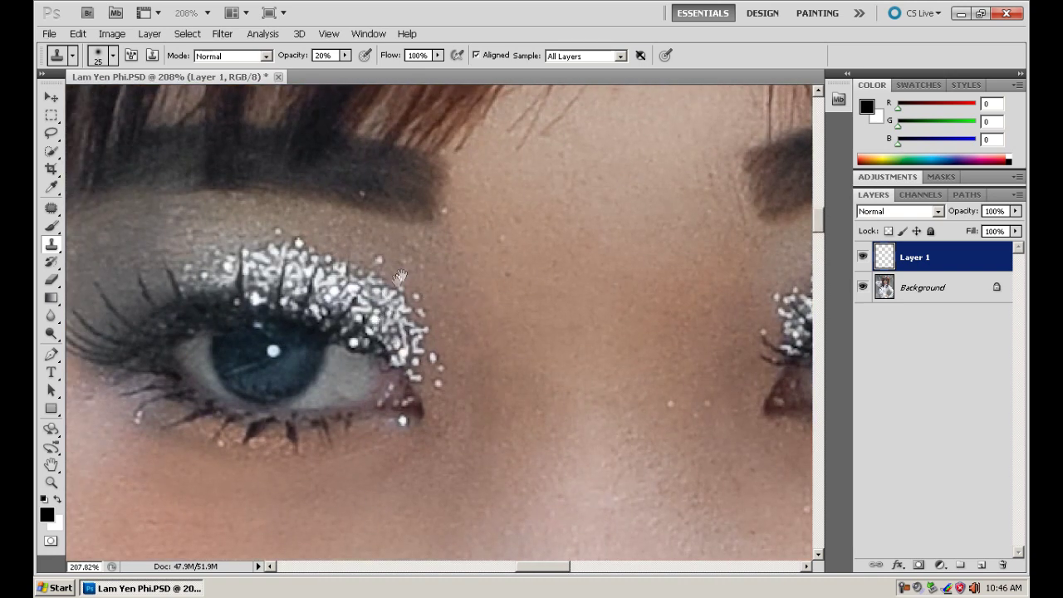
{"action": "left_click_drag", "start_coordinate": [397, 281], "coordinate": [406, 339]}
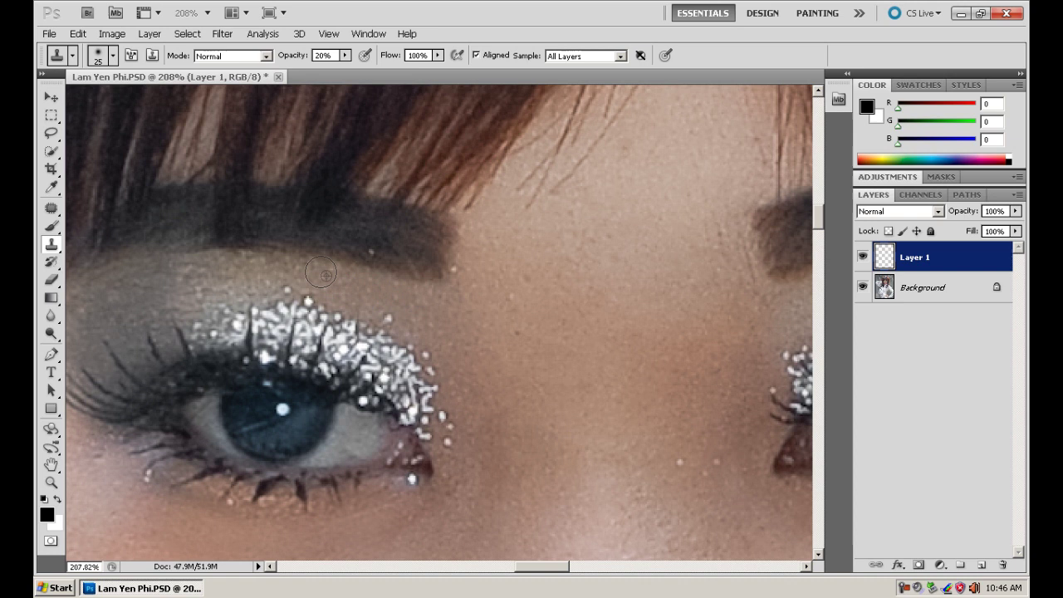
{"action": "left_click_drag", "start_coordinate": [287, 279], "coordinate": [353, 289]}
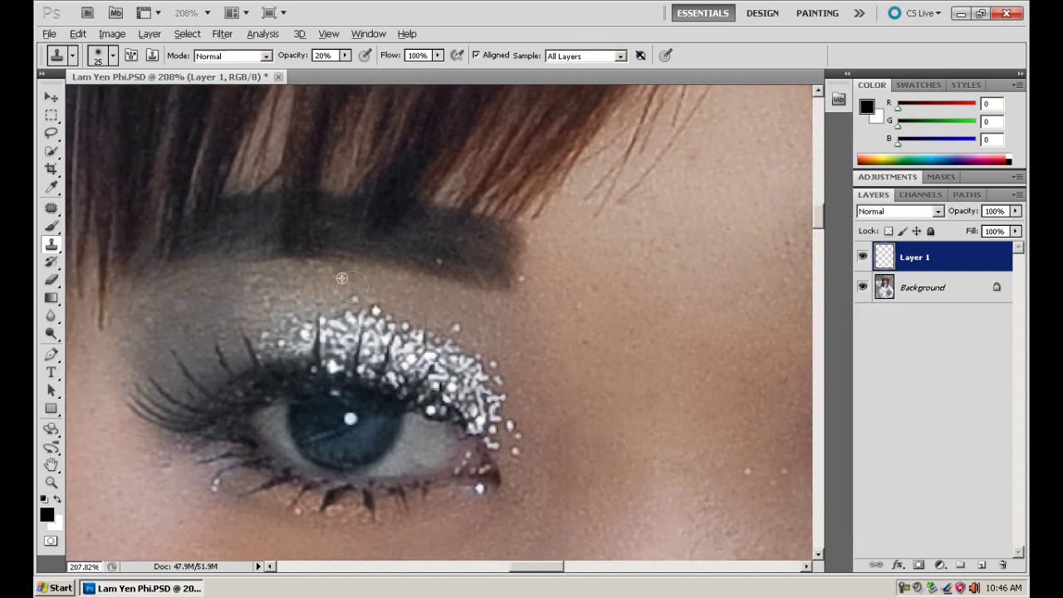
{"action": "left_click_drag", "start_coordinate": [279, 282], "coordinate": [262, 274]}
{"action": "left_click_drag", "start_coordinate": [190, 316], "coordinate": [224, 319]}
{"action": "left_click_drag", "start_coordinate": [152, 336], "coordinate": [206, 312]}
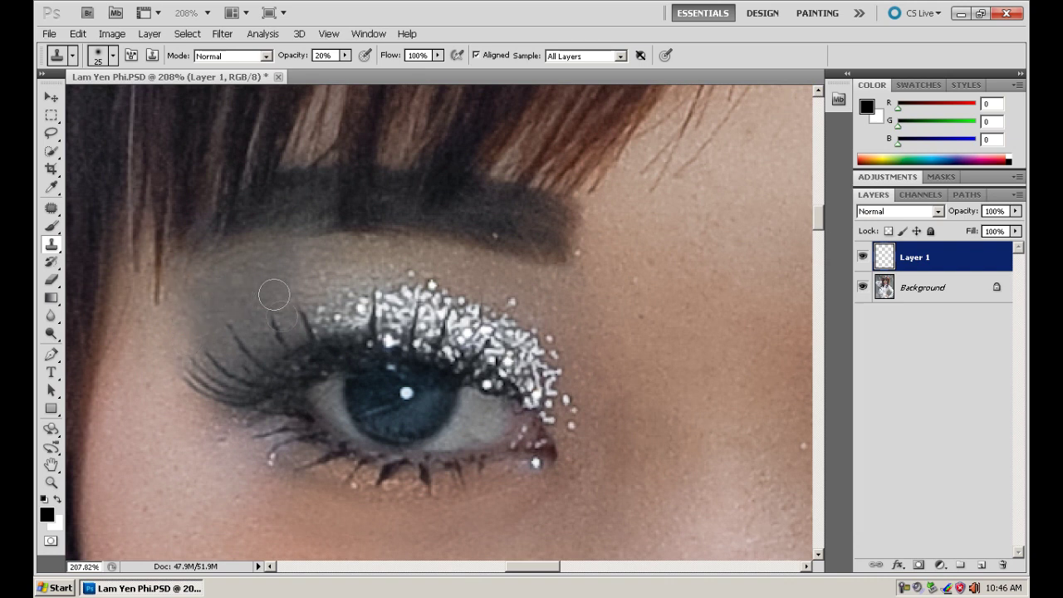
Step: Shrink the clone brush to 15 and clean spots along the lower lash line
{"action": "key", "text": "bracketleft"}
{"action": "left_click_drag", "start_coordinate": [332, 470], "coordinate": [303, 486]}
{"action": "mouse_move", "coordinate": [367, 481]}
{"action": "left_mouse_down"}
{"action": "mouse_move", "coordinate": [221, 438]}
{"action": "mouse_move", "coordinate": [217, 452]}
{"action": "left_mouse_up"}
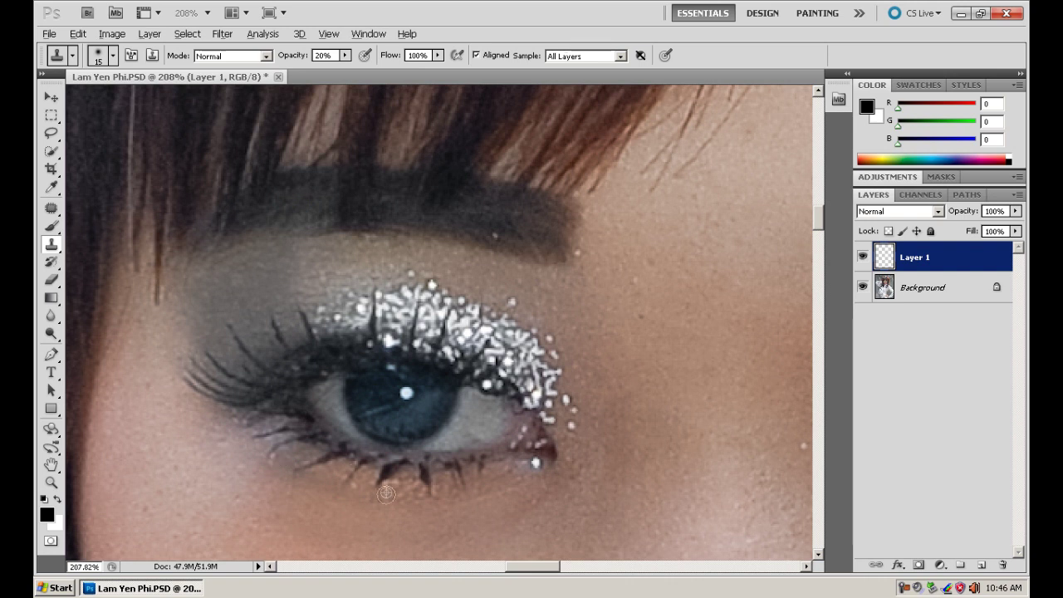
{"action": "mouse_move", "coordinate": [393, 488]}
{"action": "left_mouse_down"}
{"action": "mouse_move", "coordinate": [399, 495]}
{"action": "mouse_move", "coordinate": [372, 503]}
{"action": "left_mouse_up"}
{"action": "mouse_move", "coordinate": [476, 482]}
{"action": "left_mouse_down"}
{"action": "mouse_move", "coordinate": [526, 478]}
{"action": "mouse_move", "coordinate": [544, 494]}
{"action": "left_mouse_up"}
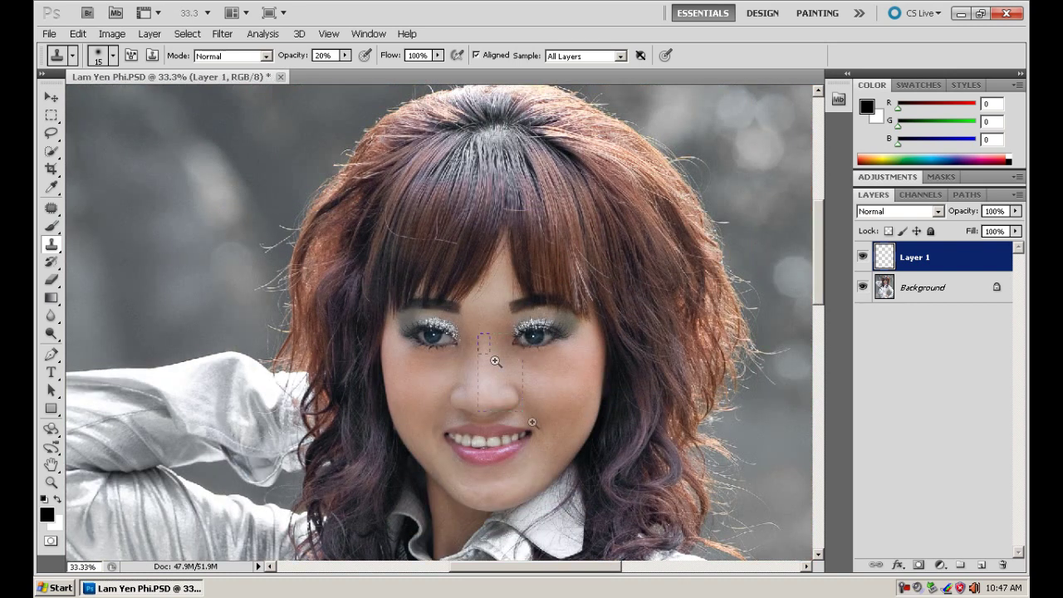
Step: Zoom in and clone clean skin over the blemishes beside the nose and on the nose tip
{"action": "left_click_drag", "start_coordinate": [495, 361], "coordinate": [522, 411]}
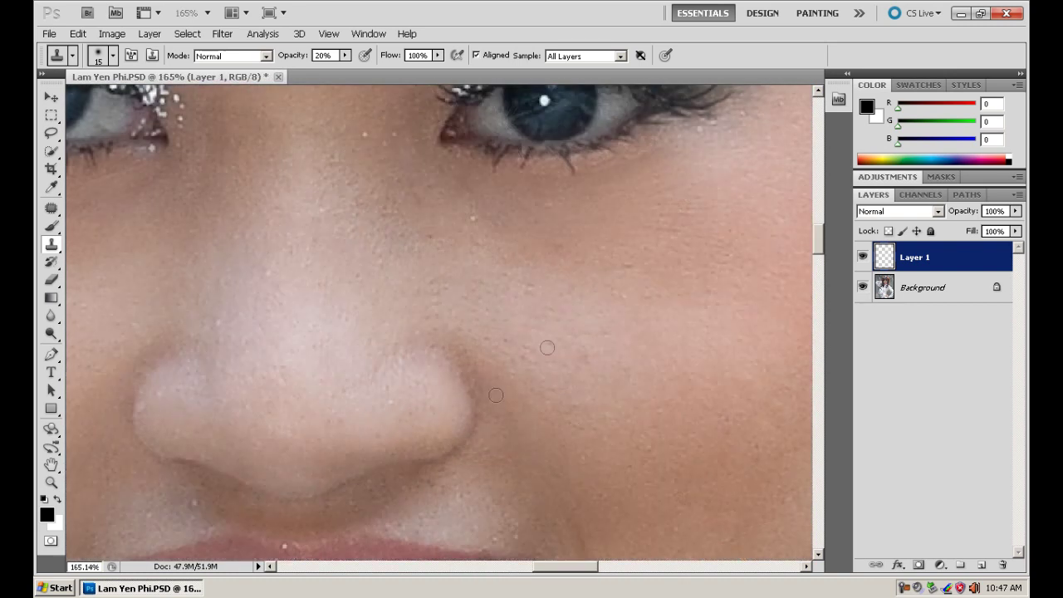
{"action": "left_click", "coordinate": [477, 386], "text": "alt"}
{"action": "mouse_move", "coordinate": [462, 368]}
{"action": "left_mouse_down"}
{"action": "mouse_move", "coordinate": [486, 403]}
{"action": "mouse_move", "coordinate": [467, 451]}
{"action": "mouse_move", "coordinate": [421, 444]}
{"action": "left_mouse_up"}
{"action": "left_click", "coordinate": [404, 382], "text": "alt"}
{"action": "left_click_drag", "start_coordinate": [377, 429], "coordinate": [363, 401]}
Step: Touch up the skin along the nose edge and clone away spots on the lower lip
{"action": "left_click_drag", "start_coordinate": [332, 448], "coordinate": [406, 404]}
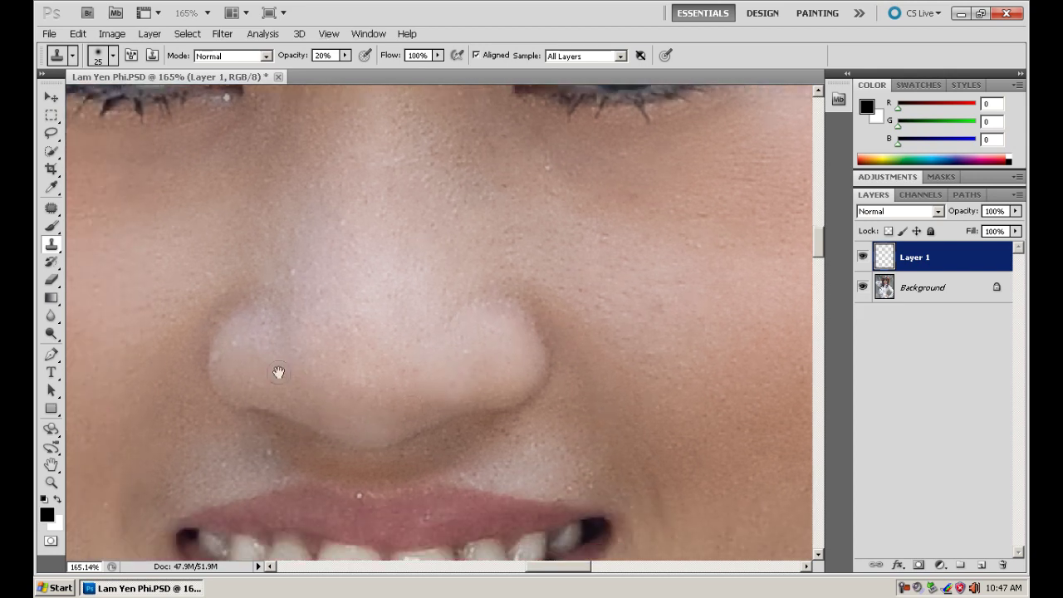
{"action": "left_click_drag", "start_coordinate": [277, 373], "coordinate": [350, 401]}
{"action": "left_click_drag", "start_coordinate": [309, 368], "coordinate": [290, 383]}
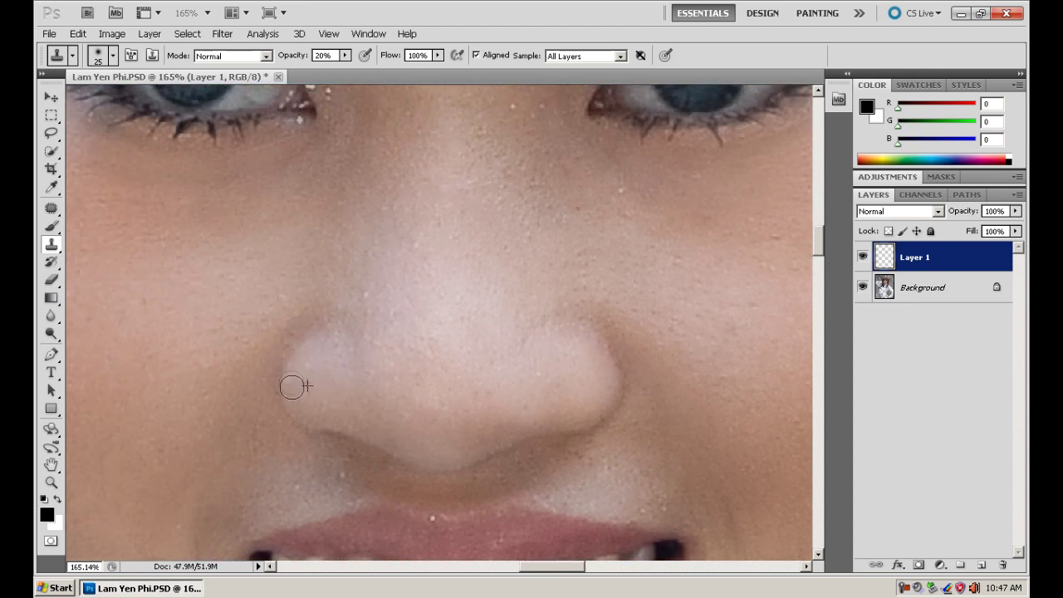
{"action": "left_click_drag", "start_coordinate": [463, 437], "coordinate": [435, 312]}
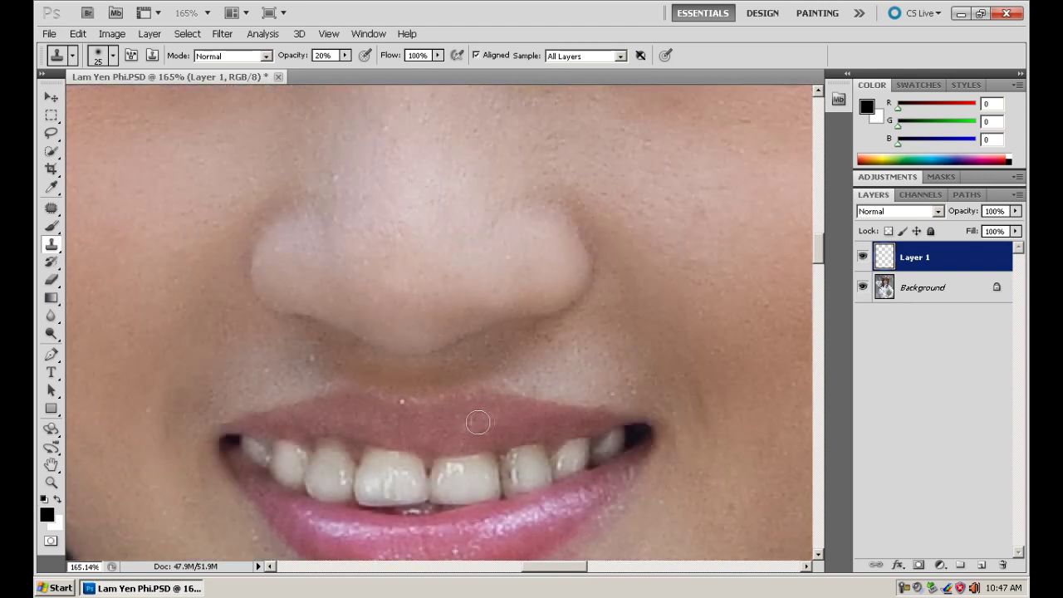
{"action": "left_click_drag", "start_coordinate": [483, 442], "coordinate": [475, 379]}
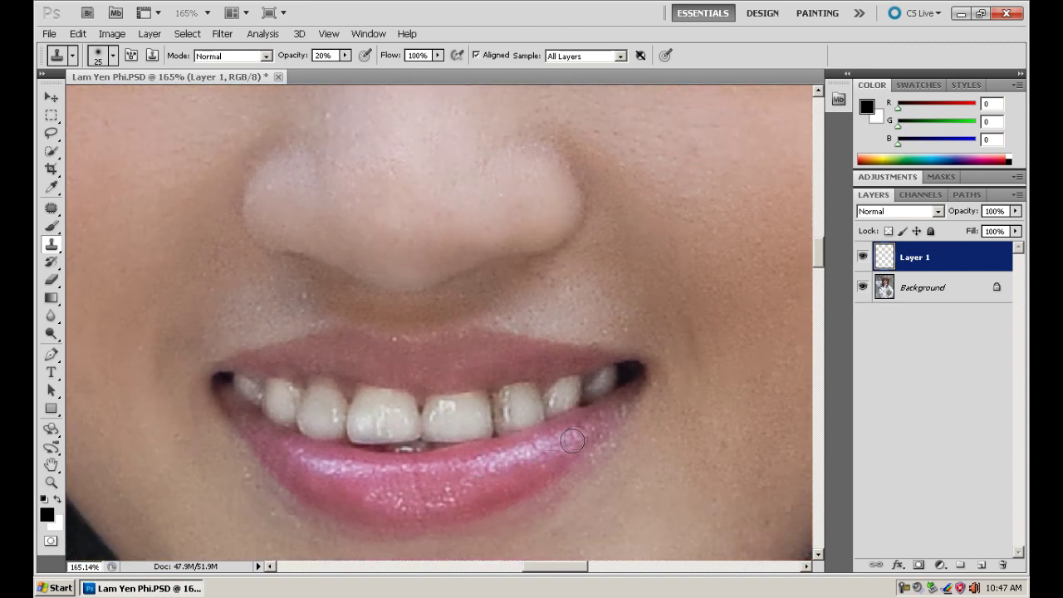
{"action": "mouse_move", "coordinate": [493, 492]}
{"action": "left_mouse_down"}
{"action": "mouse_move", "coordinate": [441, 500]}
{"action": "mouse_move", "coordinate": [369, 488]}
{"action": "left_mouse_up"}
{"action": "scroll", "coordinate": [523, 445], "scroll_direction": "up", "scroll_amount": 3}
Step: Shrink the clone brush to 10 and lighten the dark gap and edges of the front tooth
{"action": "key", "text": "bracketleft"}
{"action": "key", "text": "bracketleft"}
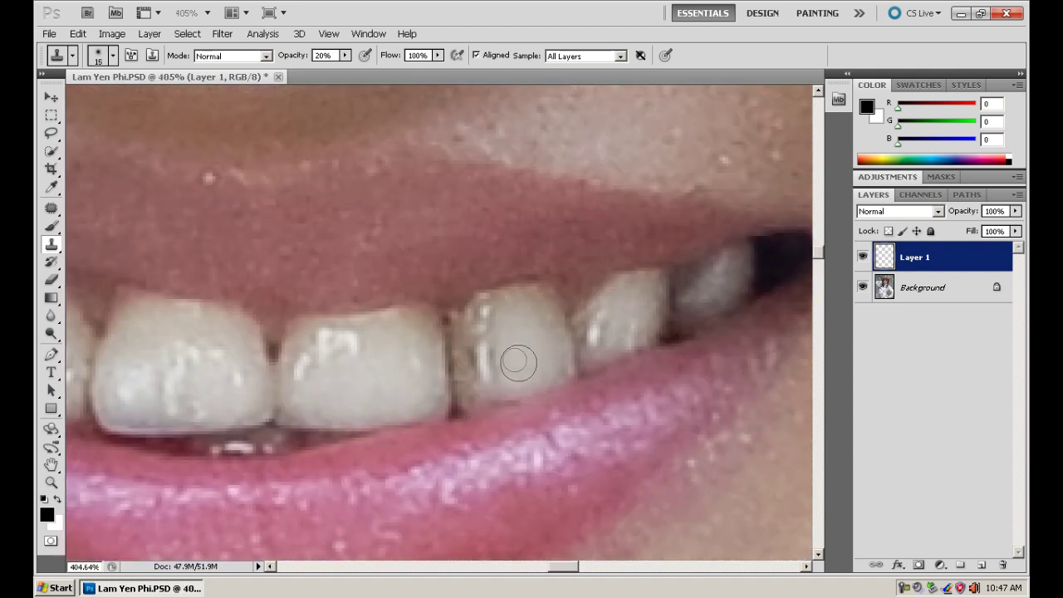
{"action": "left_click", "coordinate": [502, 343], "text": "alt"}
{"action": "left_click_drag", "start_coordinate": [491, 356], "coordinate": [475, 368]}
{"action": "mouse_move", "coordinate": [474, 361]}
{"action": "left_mouse_down"}
{"action": "mouse_move", "coordinate": [498, 338]}
{"action": "mouse_move", "coordinate": [506, 349]}
{"action": "left_mouse_up"}
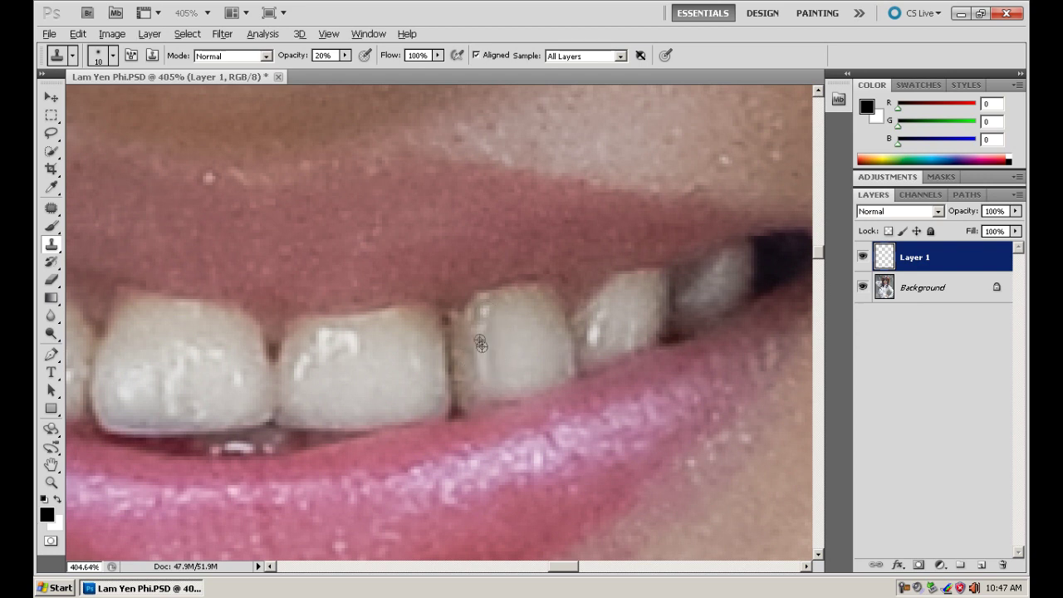
{"action": "left_click_drag", "start_coordinate": [494, 354], "coordinate": [475, 329]}
{"action": "left_click_drag", "start_coordinate": [630, 317], "coordinate": [591, 339]}
Step: Smooth the white patches on the left-centre tooth and clean up the teeth on the left
{"action": "left_click", "coordinate": [345, 371], "text": "alt"}
{"action": "left_click_drag", "start_coordinate": [336, 337], "coordinate": [305, 354]}
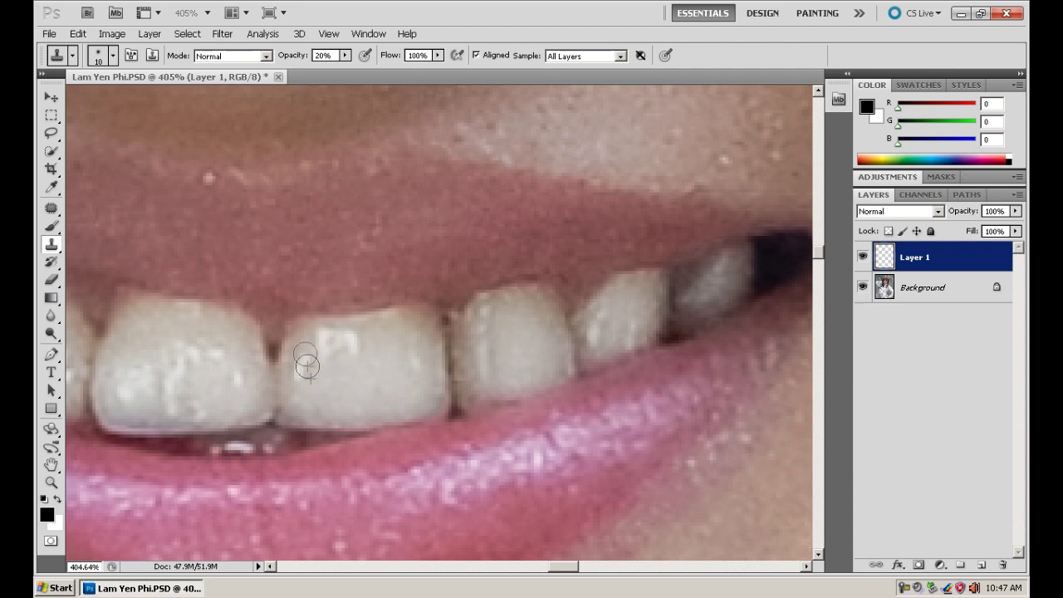
{"action": "mouse_move", "coordinate": [213, 383]}
{"action": "left_mouse_down"}
{"action": "mouse_move", "coordinate": [359, 366]}
{"action": "mouse_move", "coordinate": [344, 391]}
{"action": "left_mouse_up"}
{"action": "mouse_move", "coordinate": [340, 332]}
{"action": "left_mouse_down"}
{"action": "mouse_move", "coordinate": [366, 394]}
{"action": "mouse_move", "coordinate": [389, 346]}
{"action": "left_mouse_up"}
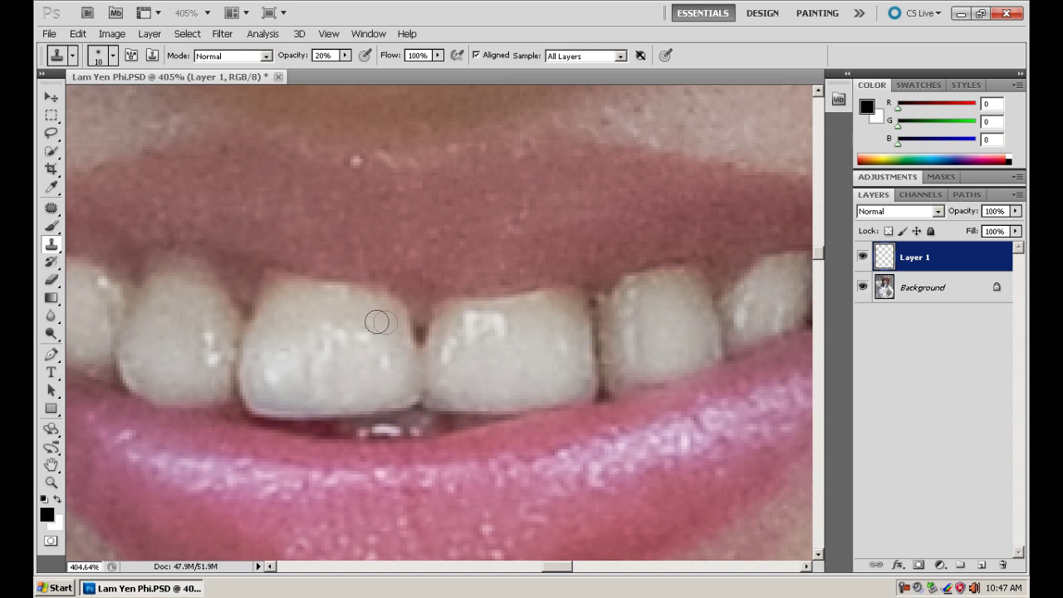
{"action": "left_click_drag", "start_coordinate": [175, 344], "coordinate": [293, 348]}
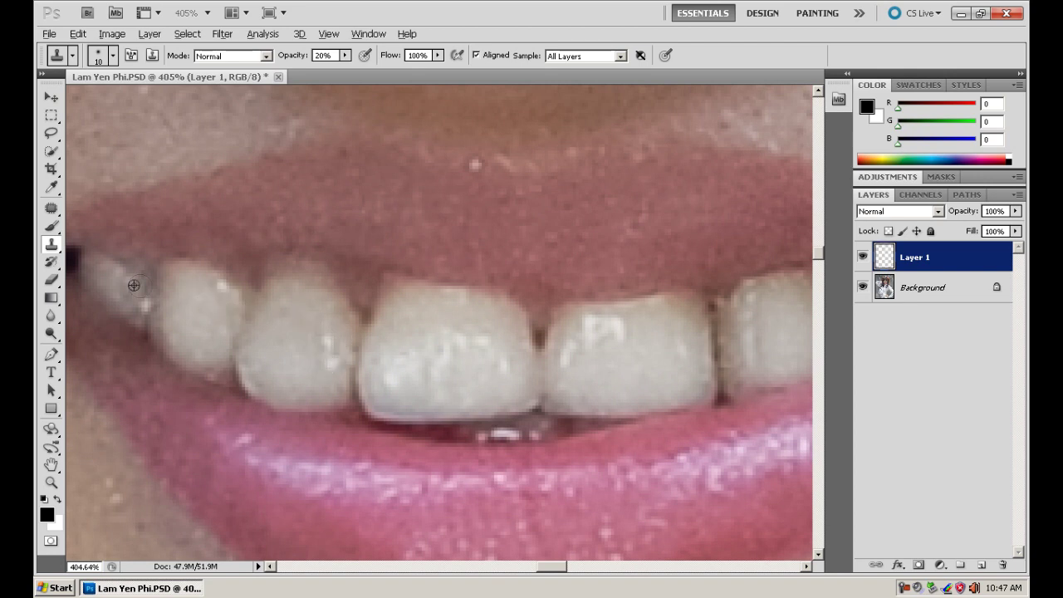
{"action": "left_click_drag", "start_coordinate": [136, 277], "coordinate": [137, 290]}
{"action": "scroll", "coordinate": [223, 158], "scroll_direction": "down", "scroll_amount": 1}
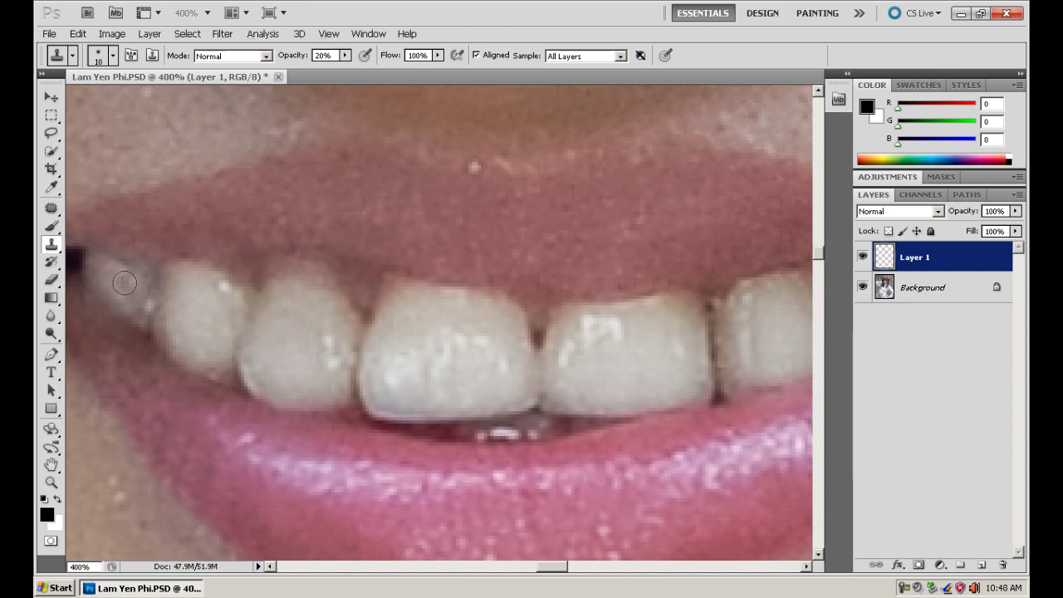
{"action": "scroll", "coordinate": [429, 126], "scroll_direction": "down", "scroll_amount": 1}
{"action": "scroll", "coordinate": [429, 126], "scroll_direction": "down", "scroll_amount": 2}
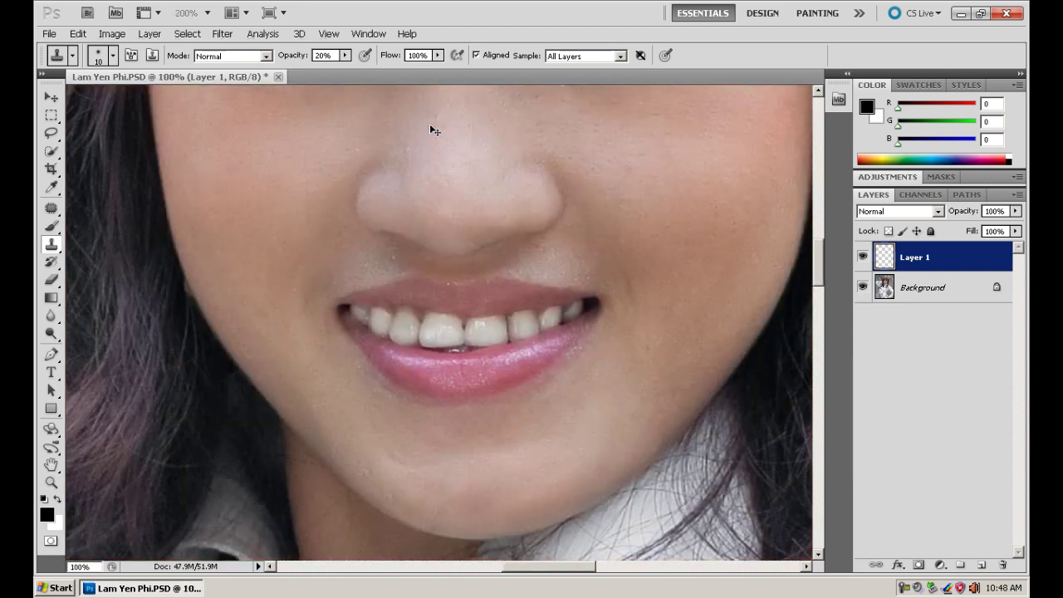
{"action": "scroll", "coordinate": [429, 126], "scroll_direction": "down", "scroll_amount": 1}
{"action": "mouse_move", "coordinate": [433, 108]}
{"action": "left_mouse_down"}
{"action": "mouse_move", "coordinate": [437, 244]}
{"action": "mouse_move", "coordinate": [374, 303]}
{"action": "left_mouse_up"}
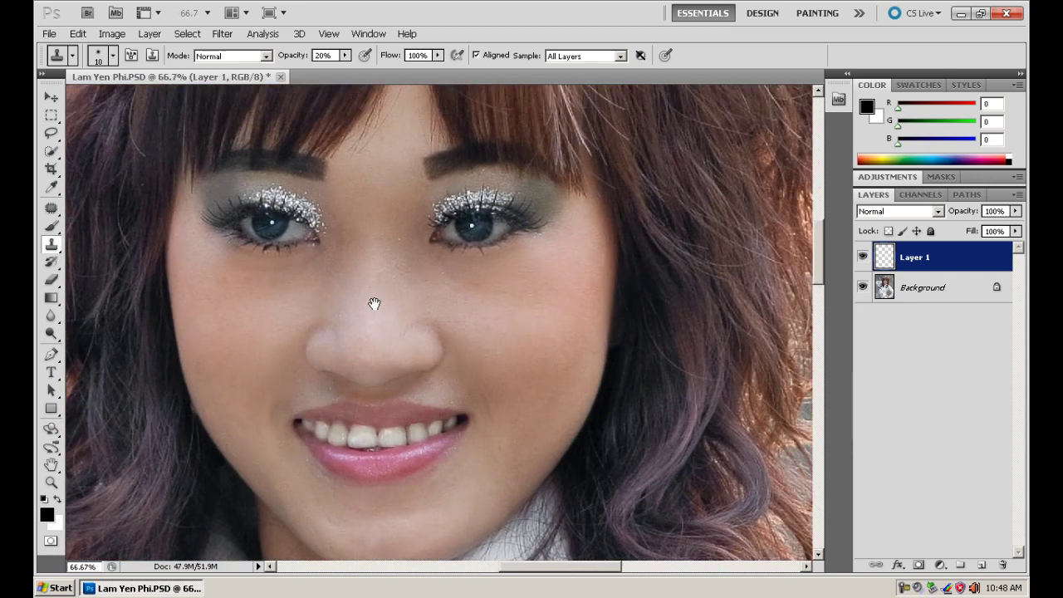
{"action": "left_click", "coordinate": [862, 258]}
{"action": "left_click", "coordinate": [862, 258]}
{"action": "left_click", "coordinate": [861, 258]}
{"action": "left_click", "coordinate": [862, 257]}
{"action": "key", "text": "ctrl+minus"}
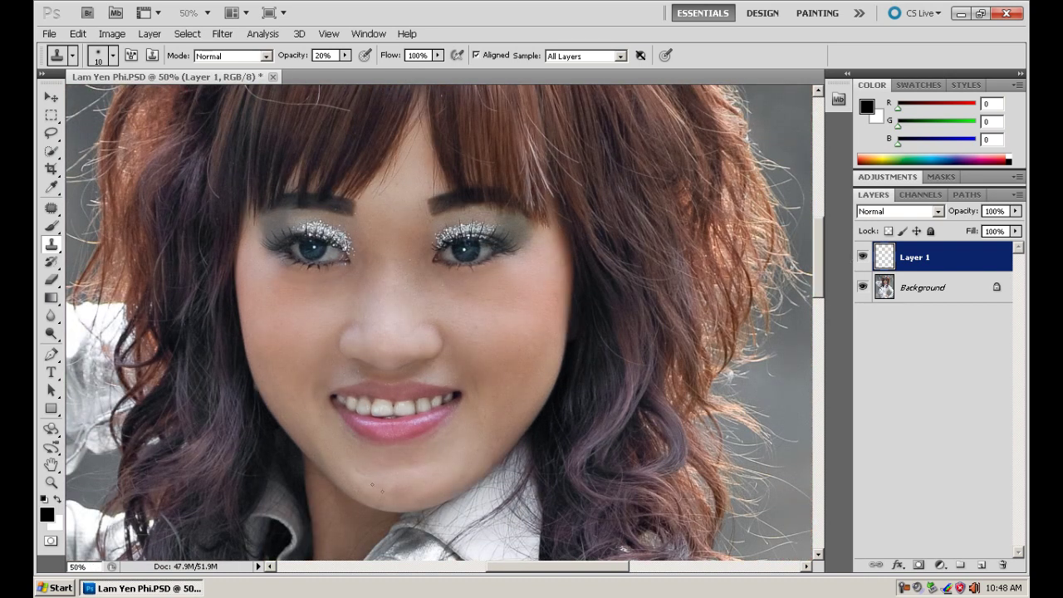
{"action": "left_click_drag", "start_coordinate": [299, 422], "coordinate": [434, 541]}
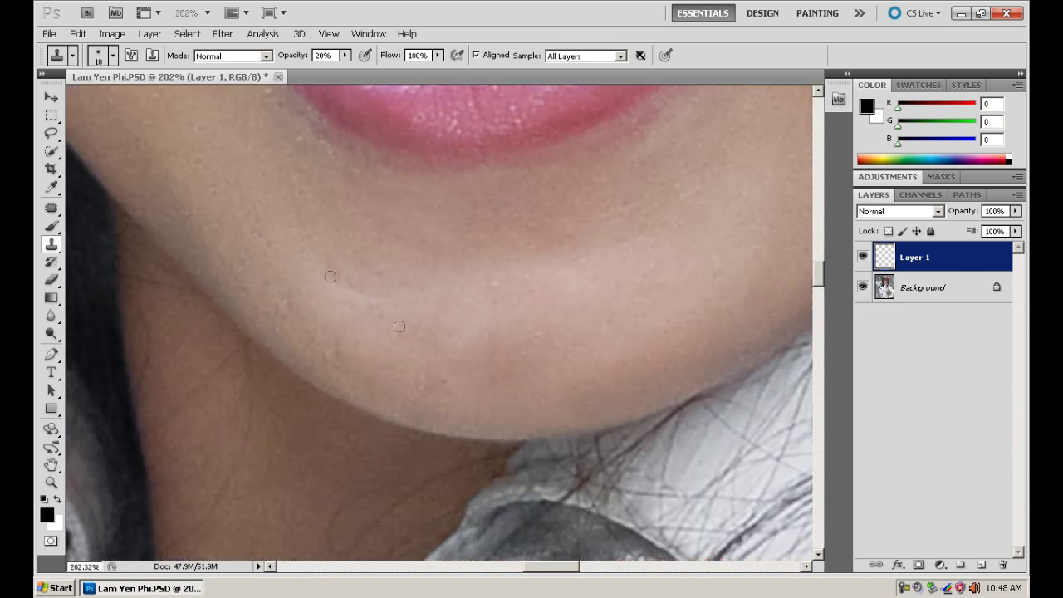
Step: Enlarge the clone brush to 35 and clone clean skin over the chin mole, then zoom out
{"action": "key", "text": "bracketright"}
{"action": "key", "text": "bracketright"}
{"action": "key", "text": "bracketright"}
{"action": "left_click", "coordinate": [333, 235], "text": "alt"}
{"action": "key", "text": "ctrl+z"}
{"action": "key", "text": "ctrl+z"}
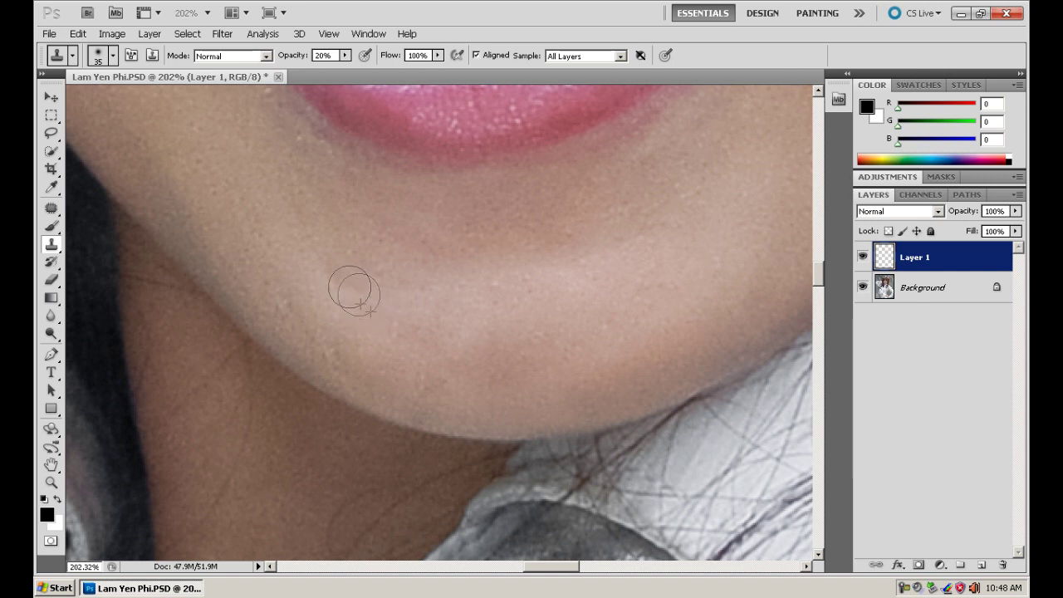
{"action": "mouse_move", "coordinate": [429, 320]}
{"action": "left_mouse_down"}
{"action": "mouse_move", "coordinate": [340, 353]}
{"action": "mouse_move", "coordinate": [439, 374]}
{"action": "left_mouse_up"}
{"action": "key", "text": "ctrl+minus"}
{"action": "key", "text": "ctrl+minus"}
{"action": "key", "text": "ctrl+minus"}
{"action": "scroll", "coordinate": [656, 334], "scroll_direction": "up", "scroll_amount": 3}
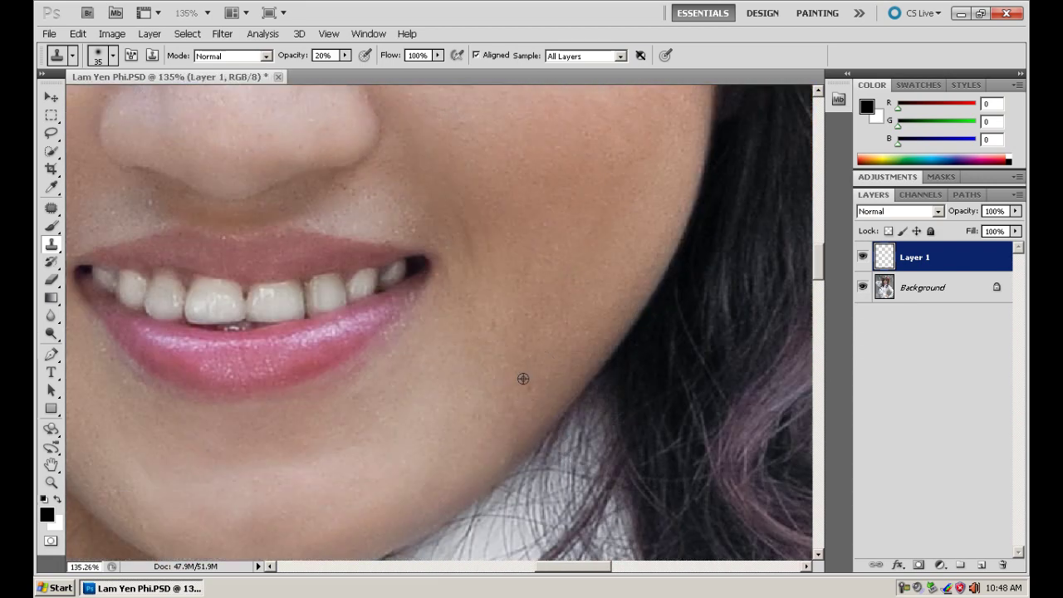
{"action": "scroll", "coordinate": [539, 213], "scroll_direction": "up", "scroll_amount": 5}
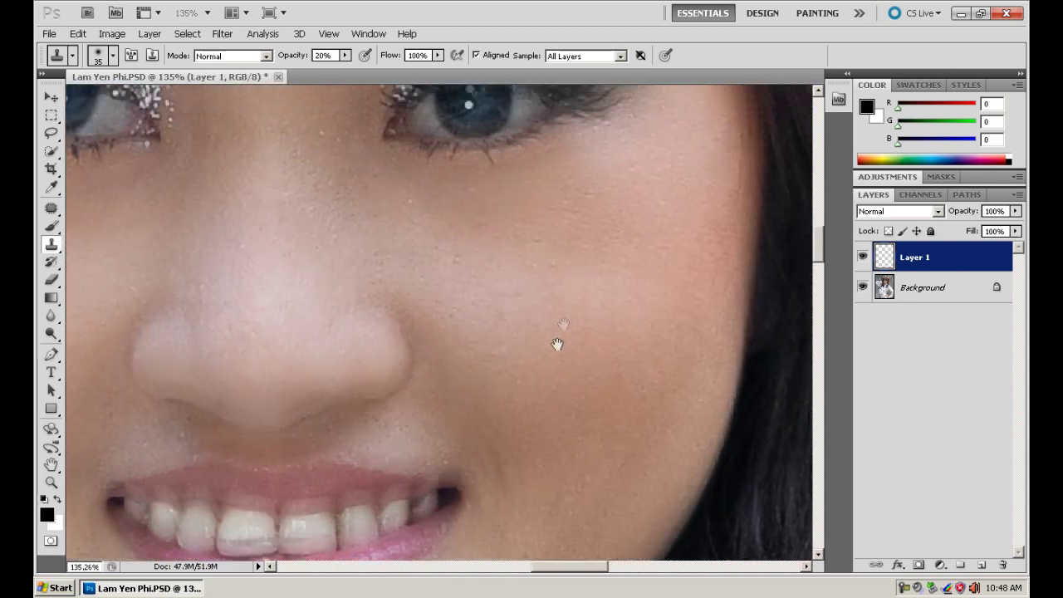
Step: Scroll around the portrait to review the clone retouching
{"action": "scroll", "coordinate": [479, 294], "scroll_direction": "up", "scroll_amount": 3}
{"action": "scroll", "coordinate": [550, 373], "scroll_direction": "up", "scroll_amount": 2}
{"action": "scroll", "coordinate": [550, 373], "scroll_direction": "right", "scroll_amount": 3}
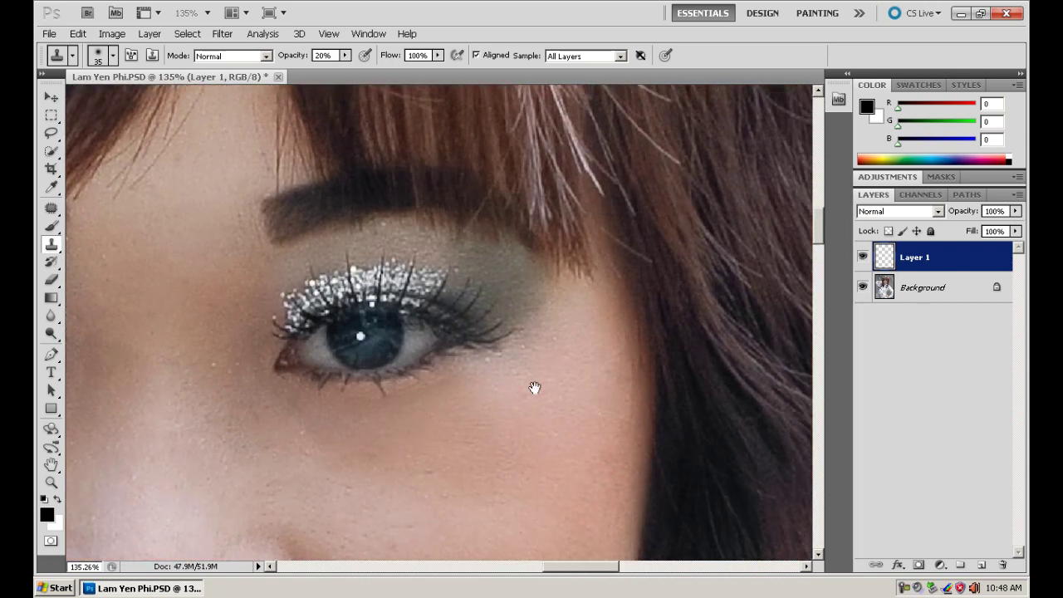
{"action": "scroll", "coordinate": [600, 294], "scroll_direction": "down", "scroll_amount": 1}
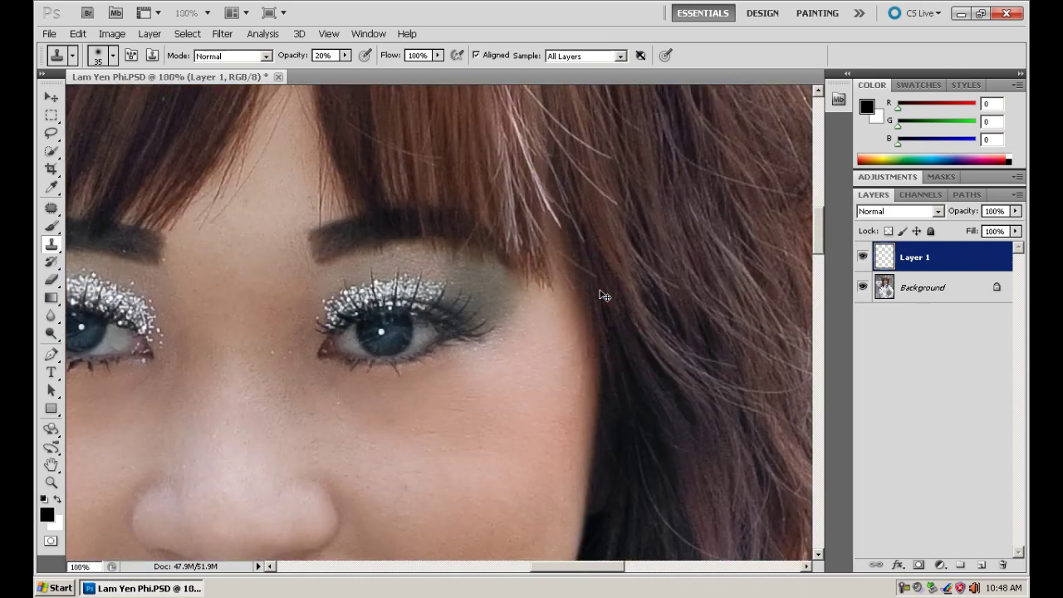
{"action": "scroll", "coordinate": [601, 295], "scroll_direction": "down", "scroll_amount": 2}
{"action": "scroll", "coordinate": [600, 294], "scroll_direction": "down", "scroll_amount": 1}
{"action": "scroll", "coordinate": [601, 295], "scroll_direction": "down", "scroll_amount": 1}
{"action": "scroll", "coordinate": [600, 295], "scroll_direction": "down", "scroll_amount": 1}
{"action": "scroll", "coordinate": [600, 295], "scroll_direction": "up", "scroll_amount": 1}
Step: Merge Layer 1 into the Background with Ctrl+E, then zoom in close on the face
{"action": "key", "text": "ctrl+e"}
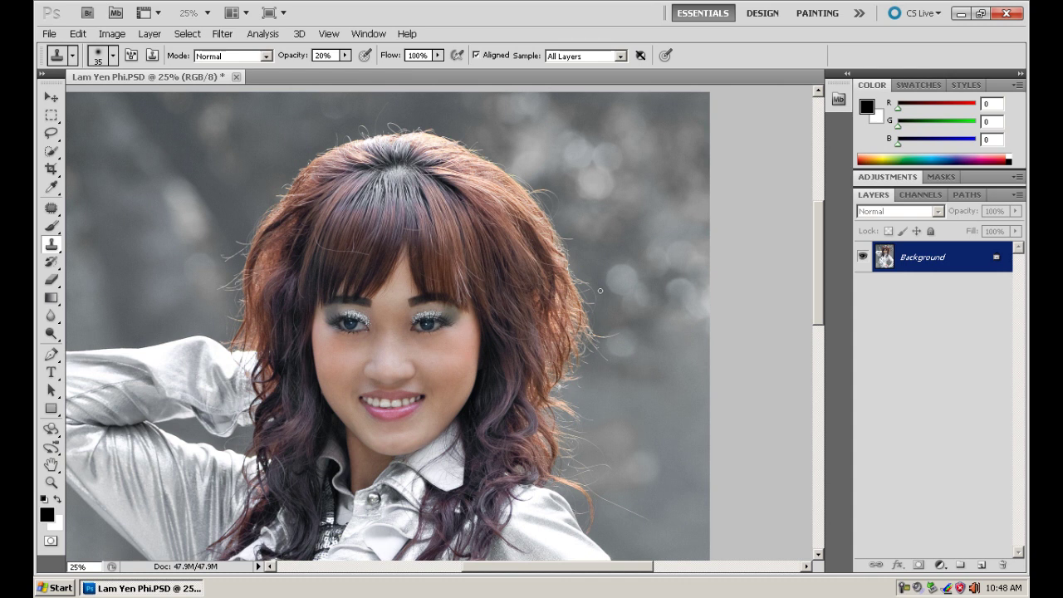
{"action": "mouse_move", "coordinate": [559, 424]}
{"action": "left_mouse_down"}
{"action": "mouse_move", "coordinate": [572, 356]}
{"action": "mouse_move", "coordinate": [449, 272]}
{"action": "mouse_move", "coordinate": [476, 250]}
{"action": "left_mouse_up"}
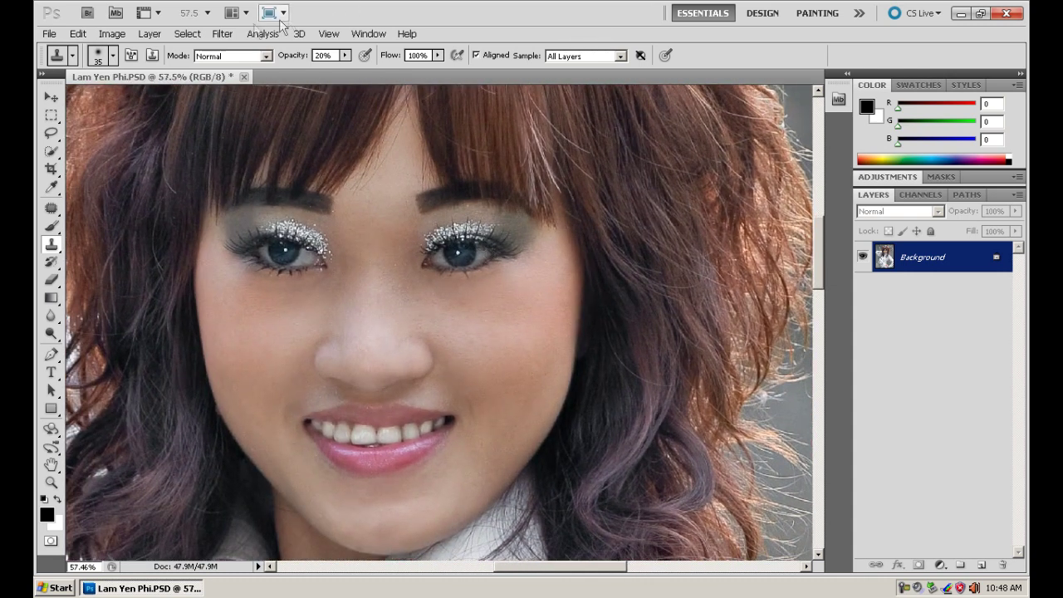
{"action": "left_click", "coordinate": [222, 33]}
{"action": "mouse_move", "coordinate": [243, 342]}
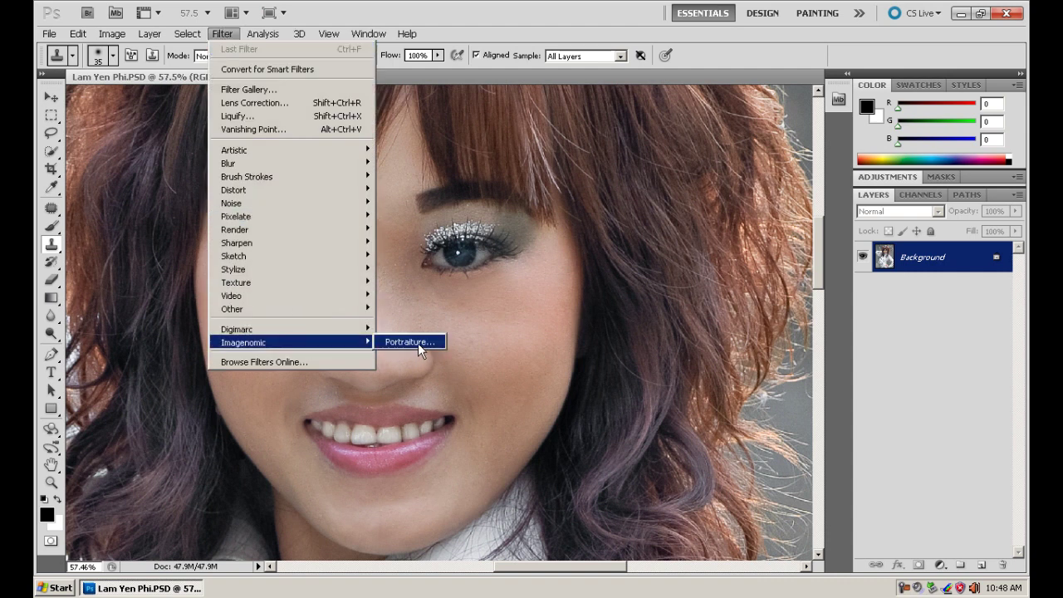
Step: Launch Portraiture with output to a New Layer and a transparency mask, previewing the face at 50%
{"action": "left_click", "coordinate": [418, 342]}
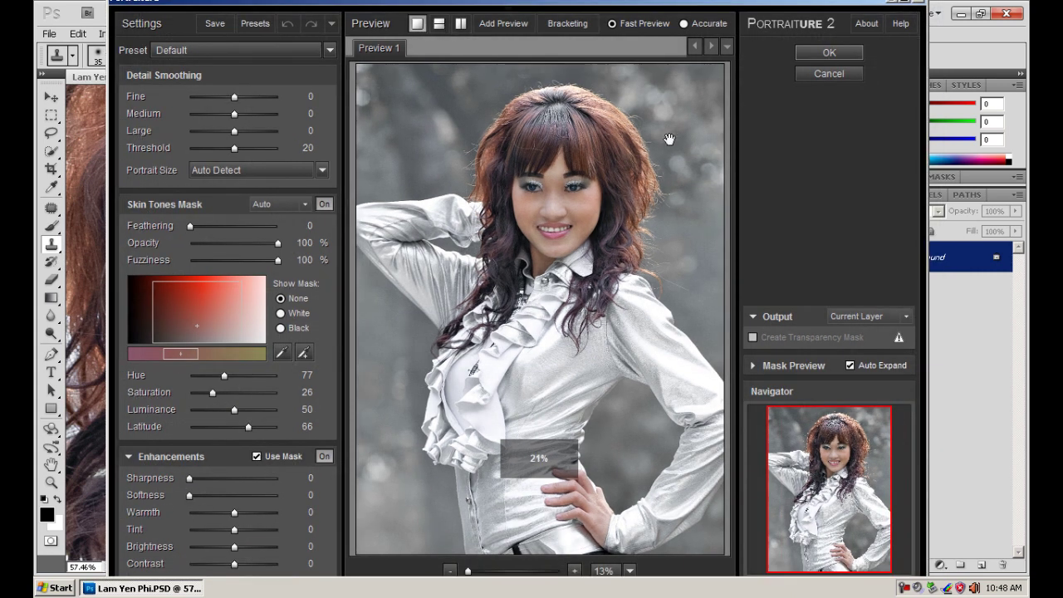
{"action": "left_click", "coordinate": [870, 316]}
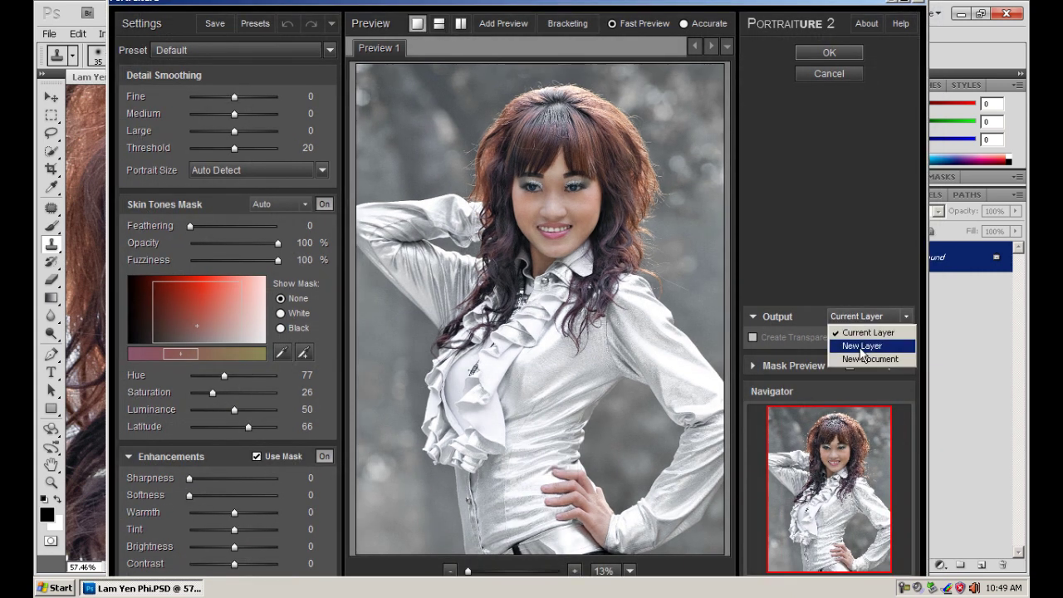
{"action": "left_click", "coordinate": [860, 347]}
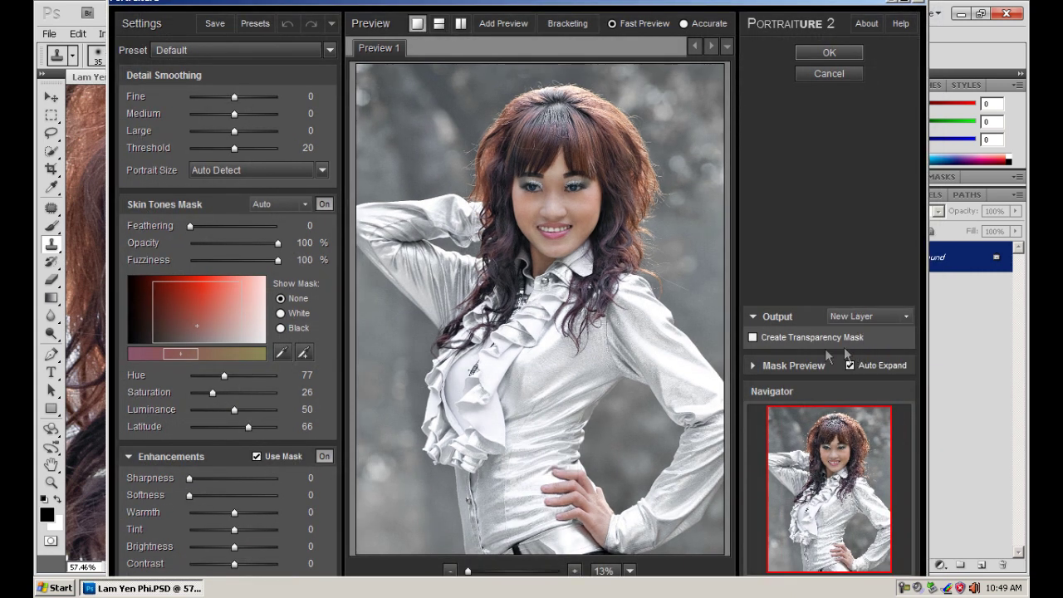
{"action": "left_click", "coordinate": [752, 337]}
{"action": "left_click", "coordinate": [199, 52]}
{"action": "left_click", "coordinate": [190, 111]}
{"action": "left_click", "coordinate": [574, 570]}
{"action": "left_click", "coordinate": [574, 570]}
{"action": "left_click", "coordinate": [574, 571]}
{"action": "left_click_drag", "start_coordinate": [536, 108], "coordinate": [502, 517]}
{"action": "left_click", "coordinate": [449, 570]}
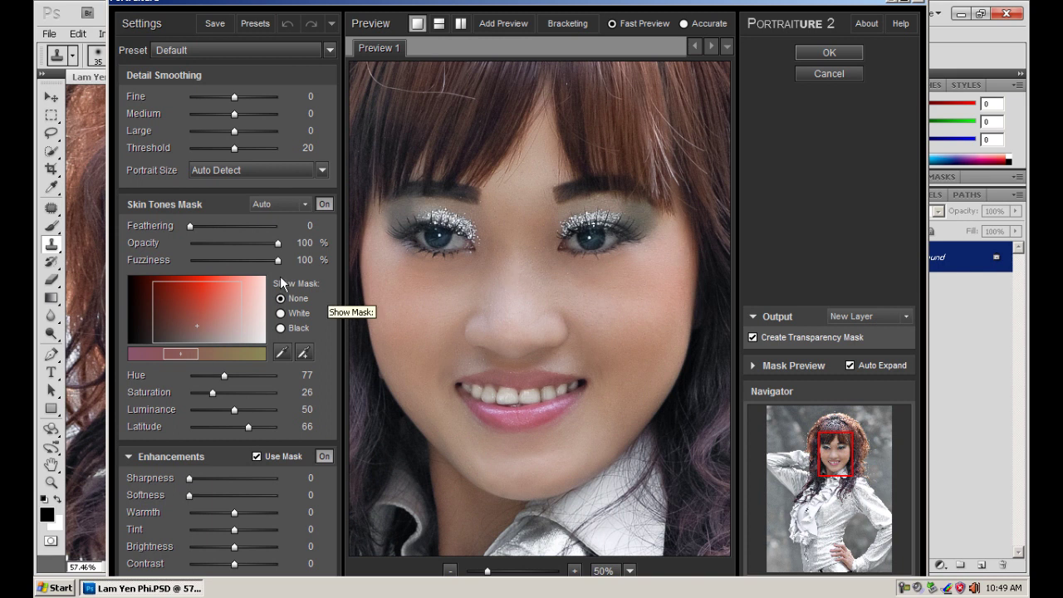
Step: Widen the skin-tone range, set Sharpness 20, Threshold 15, Warmth -2, Tint +2, and apply
{"action": "mouse_move", "coordinate": [211, 315]}
{"action": "left_mouse_down"}
{"action": "mouse_move", "coordinate": [253, 302]}
{"action": "mouse_move", "coordinate": [236, 306]}
{"action": "left_mouse_up"}
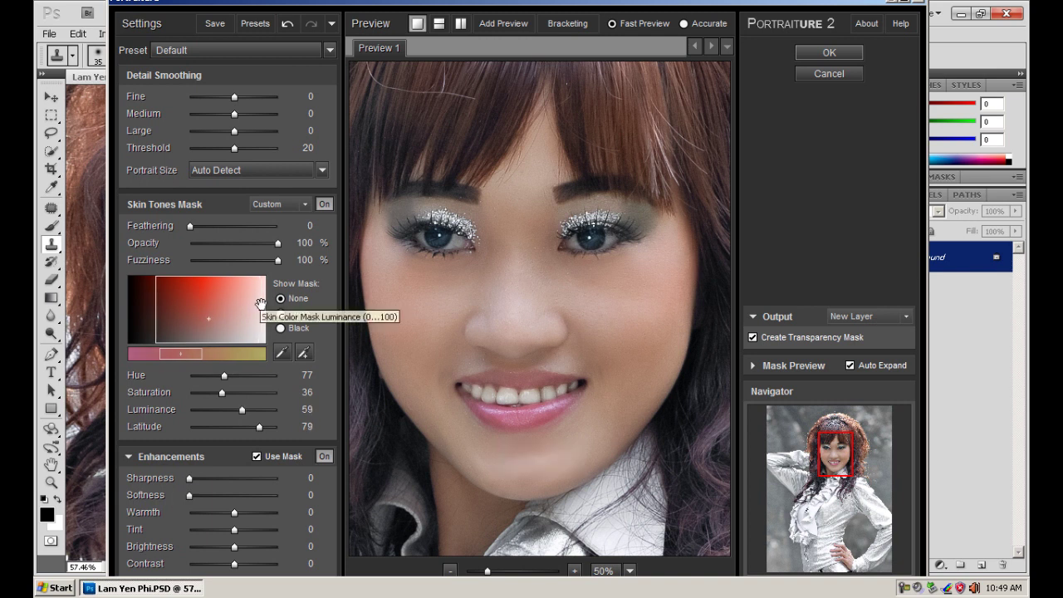
{"action": "left_click_drag", "start_coordinate": [261, 301], "coordinate": [240, 294]}
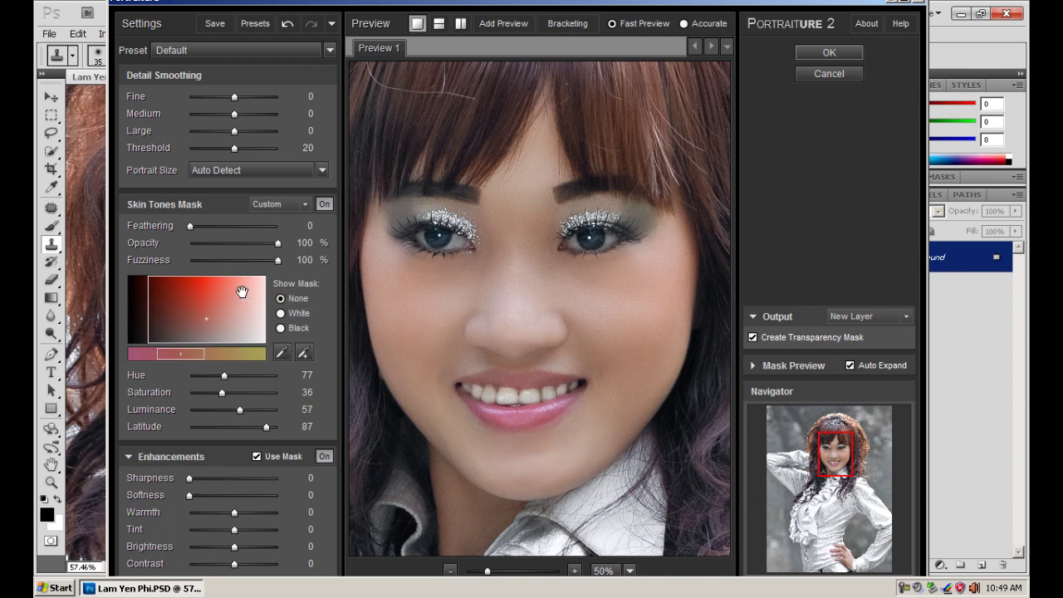
{"action": "left_click_drag", "start_coordinate": [190, 480], "coordinate": [234, 478]}
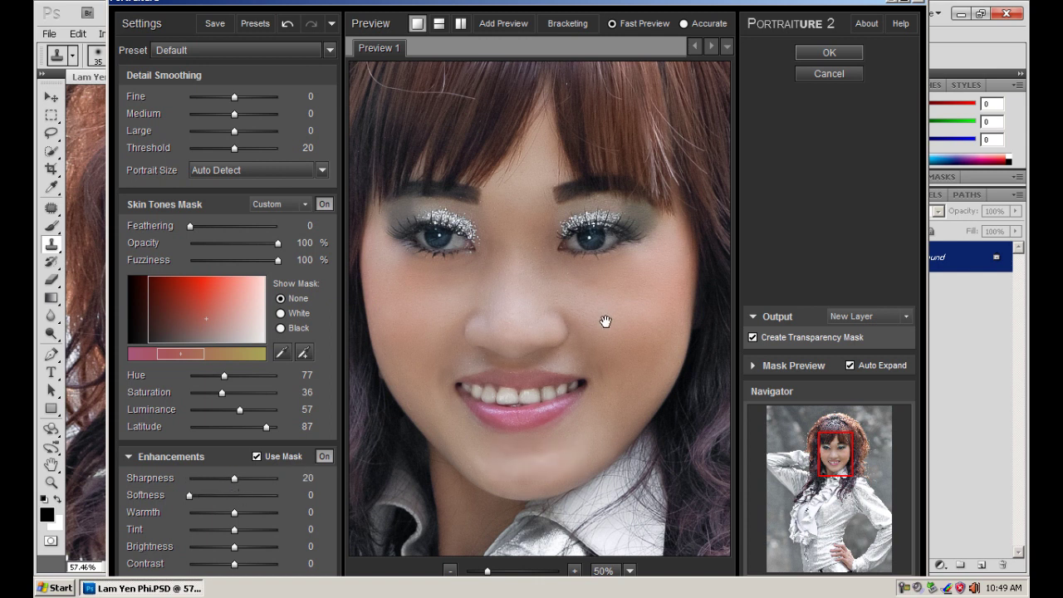
{"action": "left_click_drag", "start_coordinate": [234, 147], "coordinate": [223, 149]}
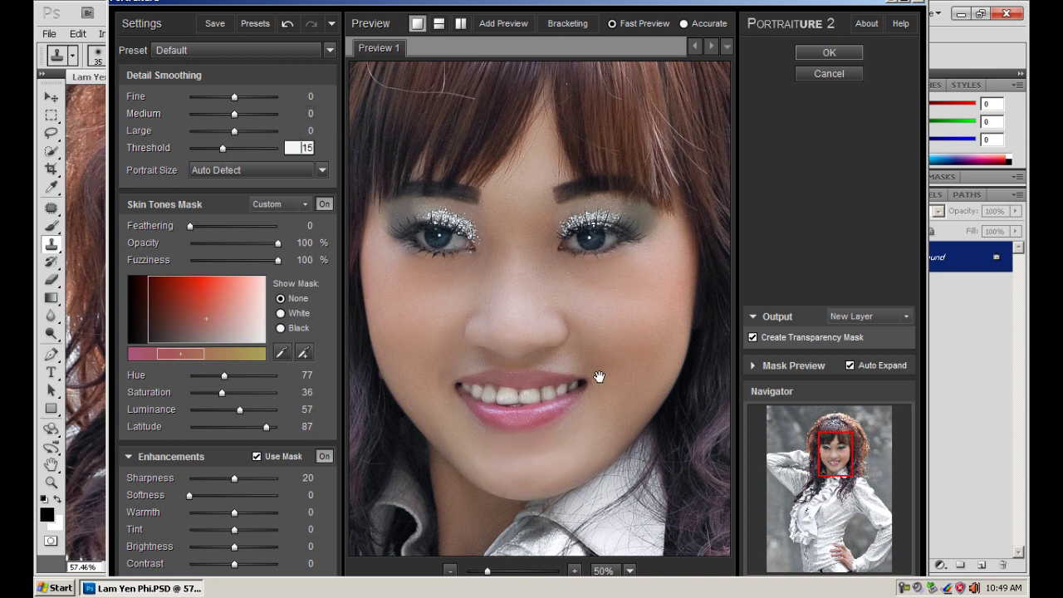
{"action": "left_click_drag", "start_coordinate": [235, 512], "coordinate": [230, 516]}
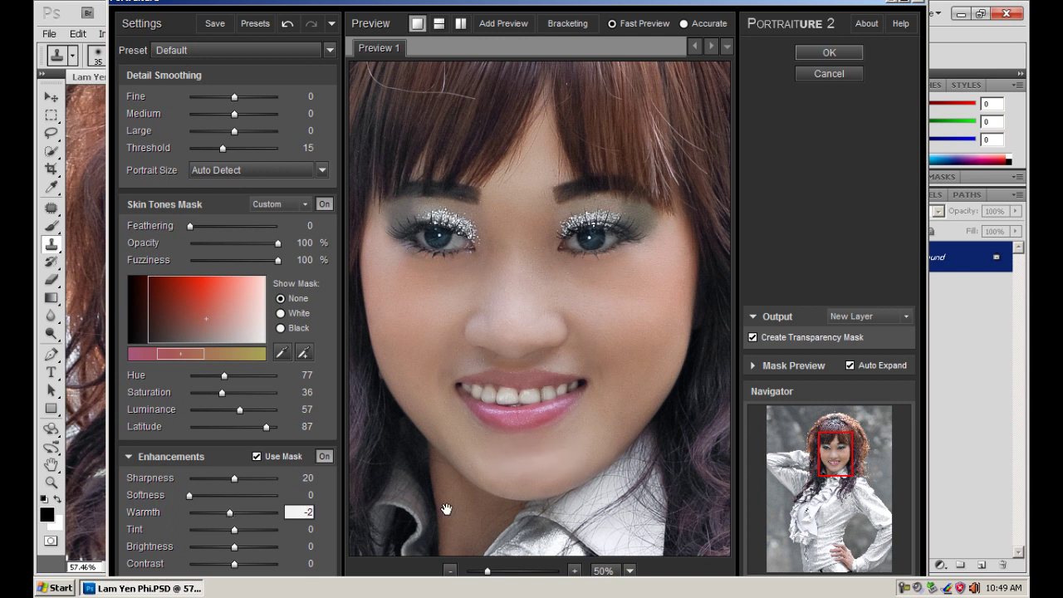
{"action": "left_click_drag", "start_coordinate": [234, 530], "coordinate": [235, 550]}
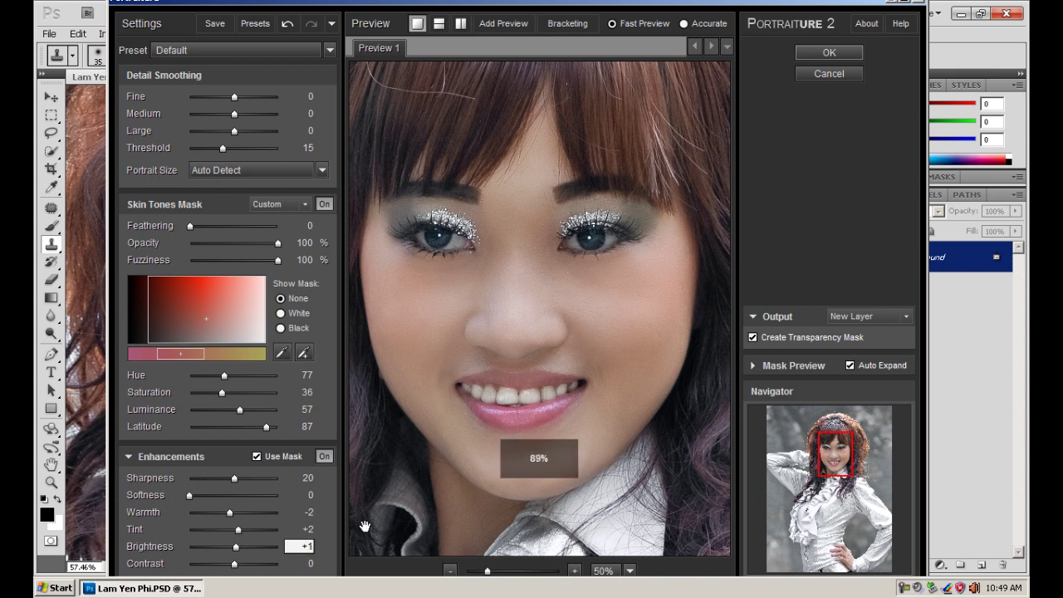
{"action": "left_click", "coordinate": [829, 52]}
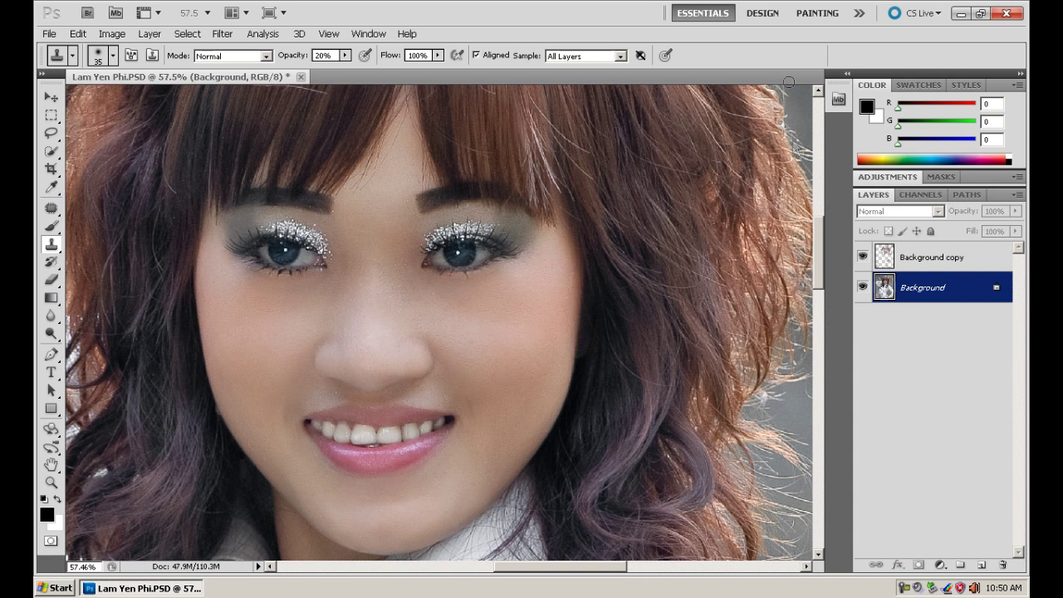
{"action": "left_click", "coordinate": [862, 286]}
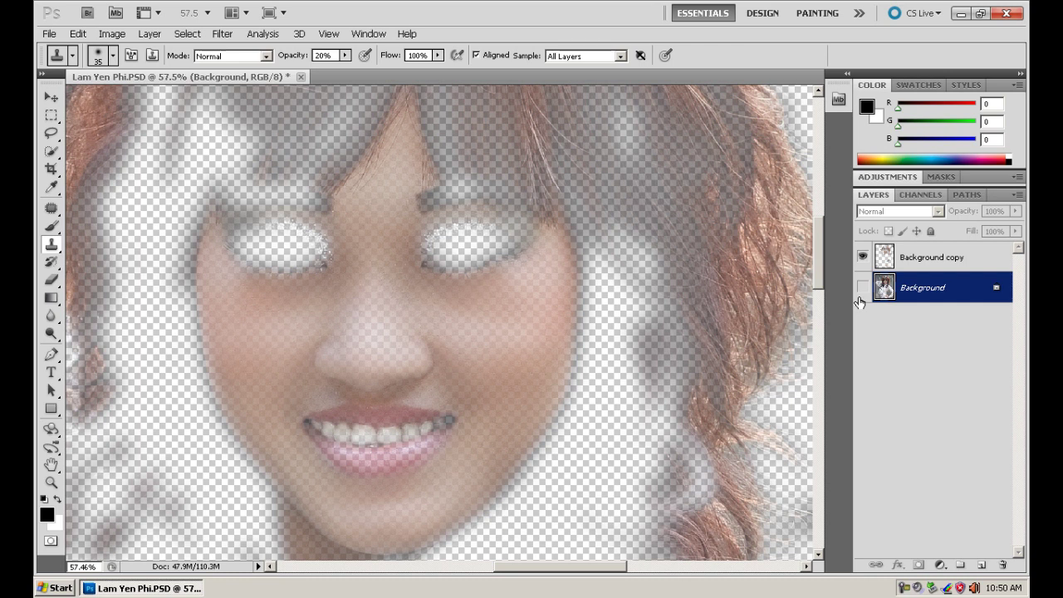
{"action": "left_click", "coordinate": [862, 286]}
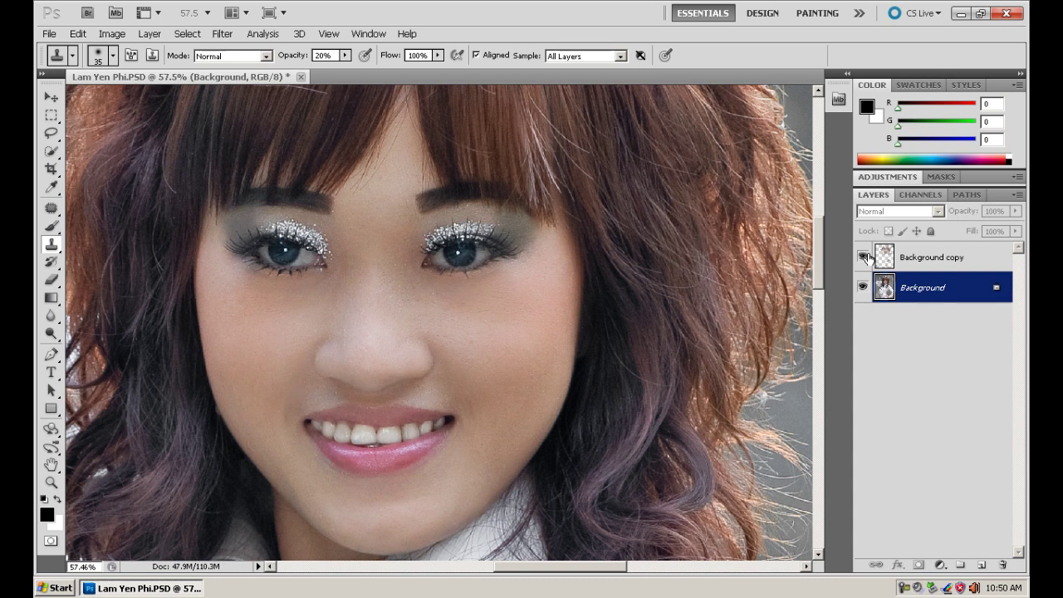
{"action": "key", "text": "ctrl+minus"}
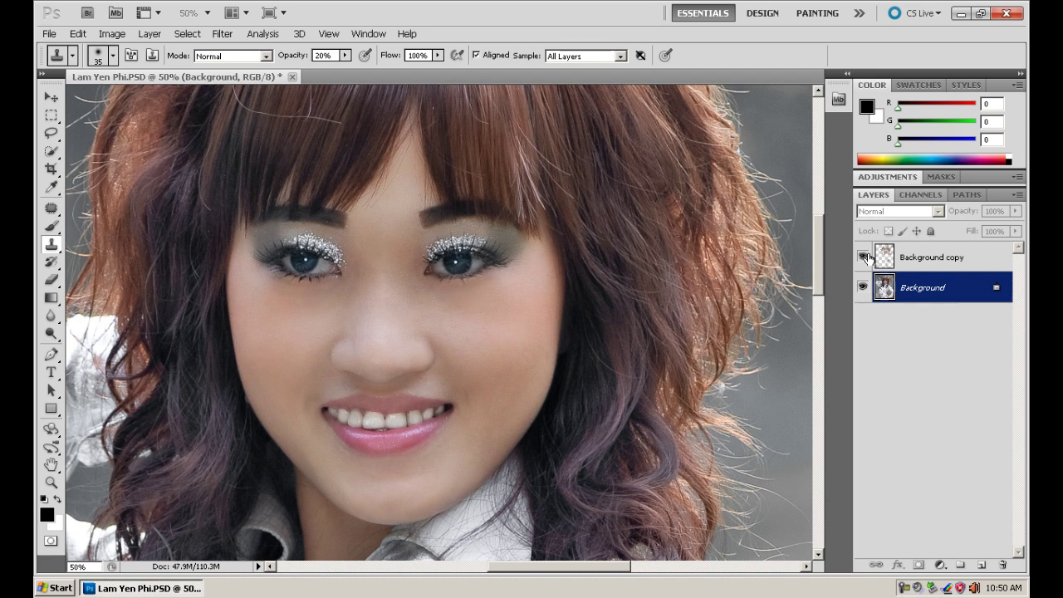
{"action": "key", "text": "ctrl+minus"}
{"action": "key", "text": "ctrl+minus"}
{"action": "key", "text": "ctrl+minus"}
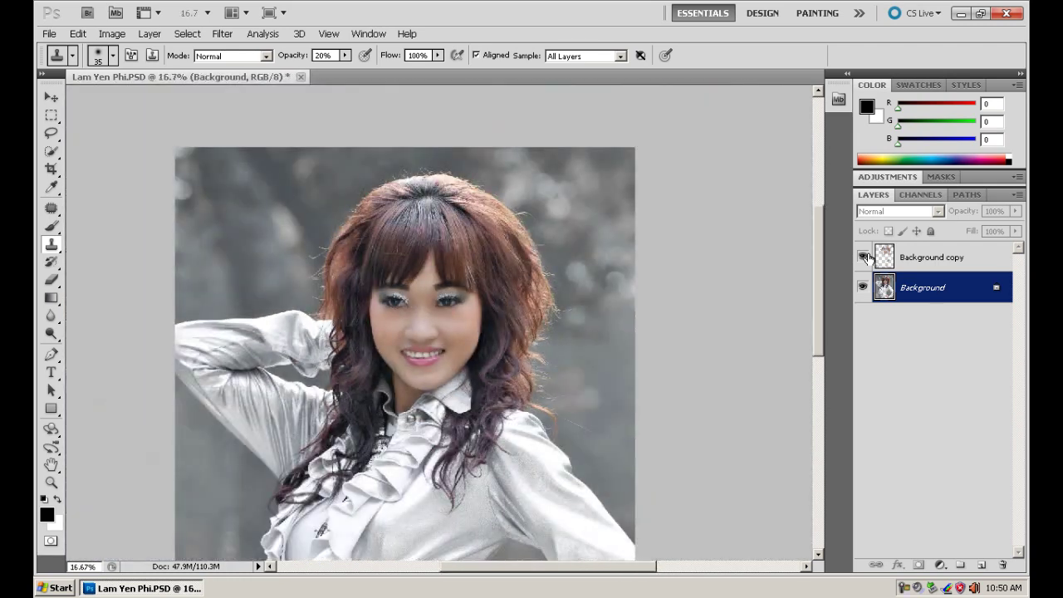
{"action": "key", "text": "ctrl+minus"}
{"action": "key", "text": "ctrl+minus"}
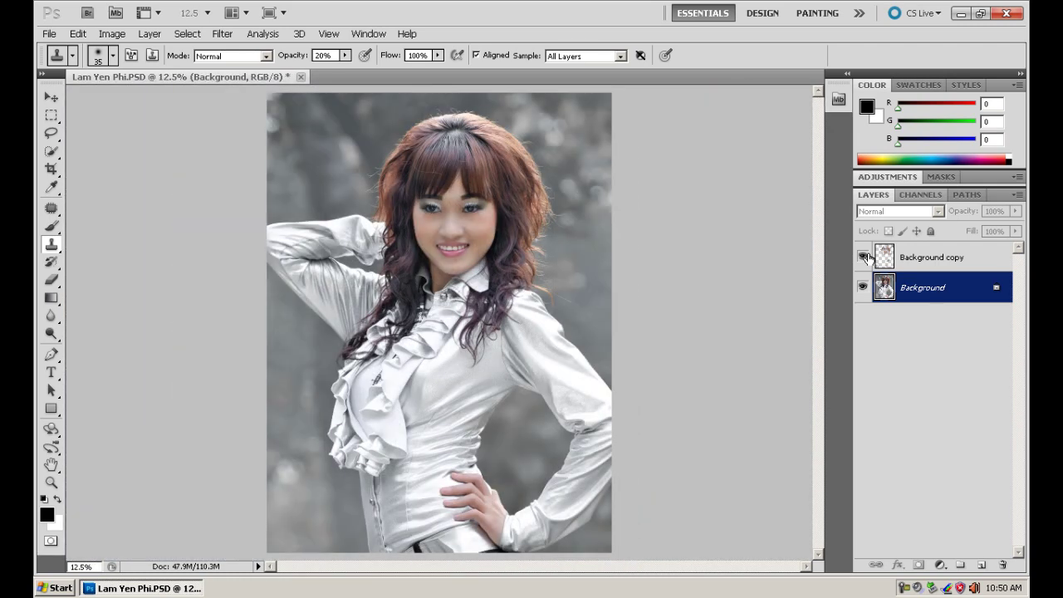
{"action": "left_click", "coordinate": [905, 257]}
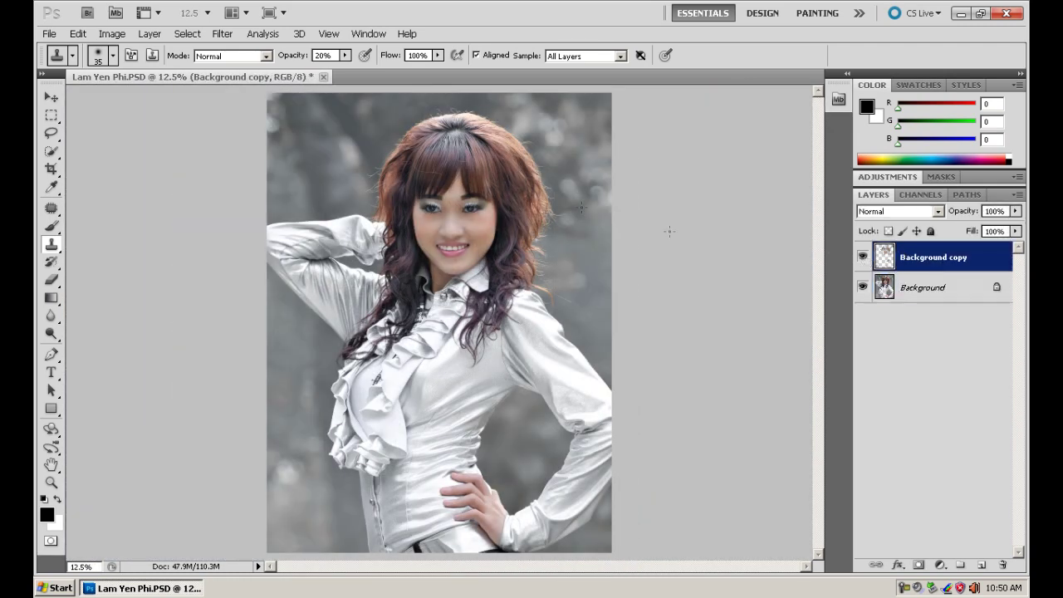
Step: Compare the Background copy hidden and shown, then add and undo a layer mask
{"action": "scroll", "coordinate": [522, 256], "scroll_direction": "up", "scroll_amount": 5}
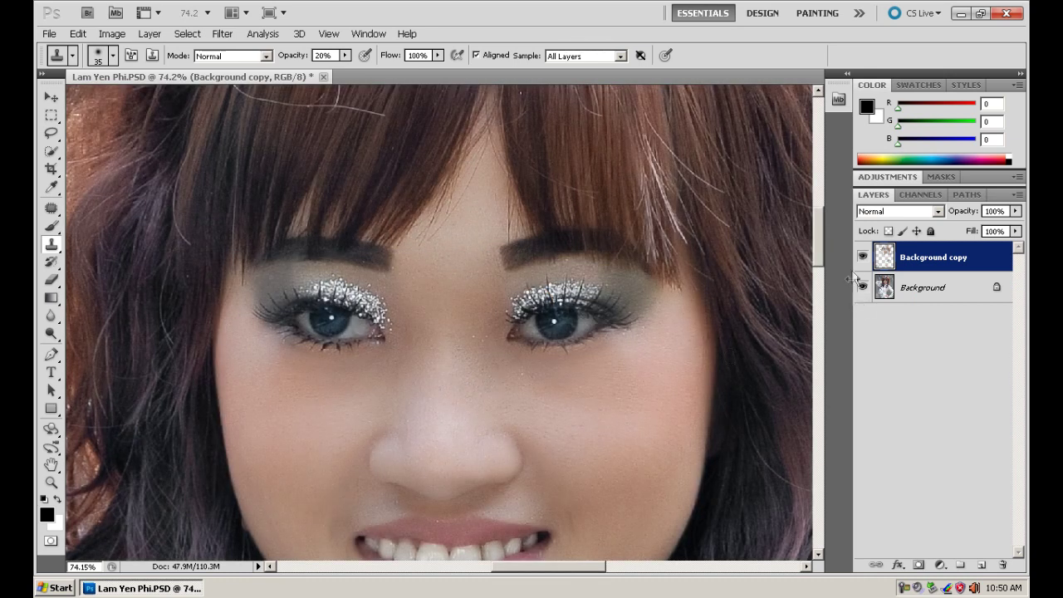
{"action": "left_click", "coordinate": [861, 258]}
{"action": "left_click", "coordinate": [861, 258]}
{"action": "left_click", "coordinate": [919, 565]}
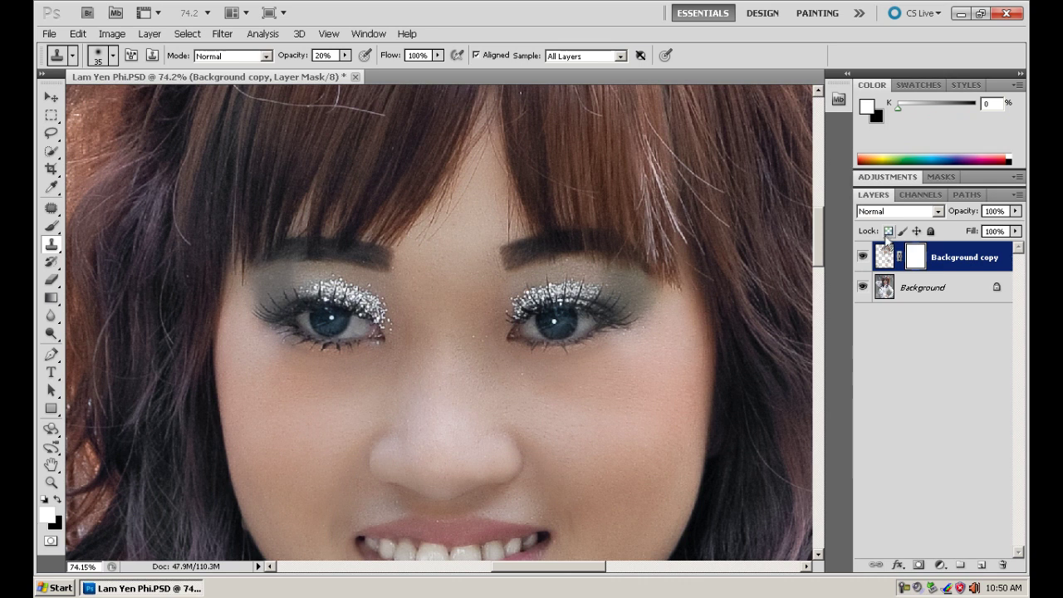
{"action": "key", "text": "ctrl+z"}
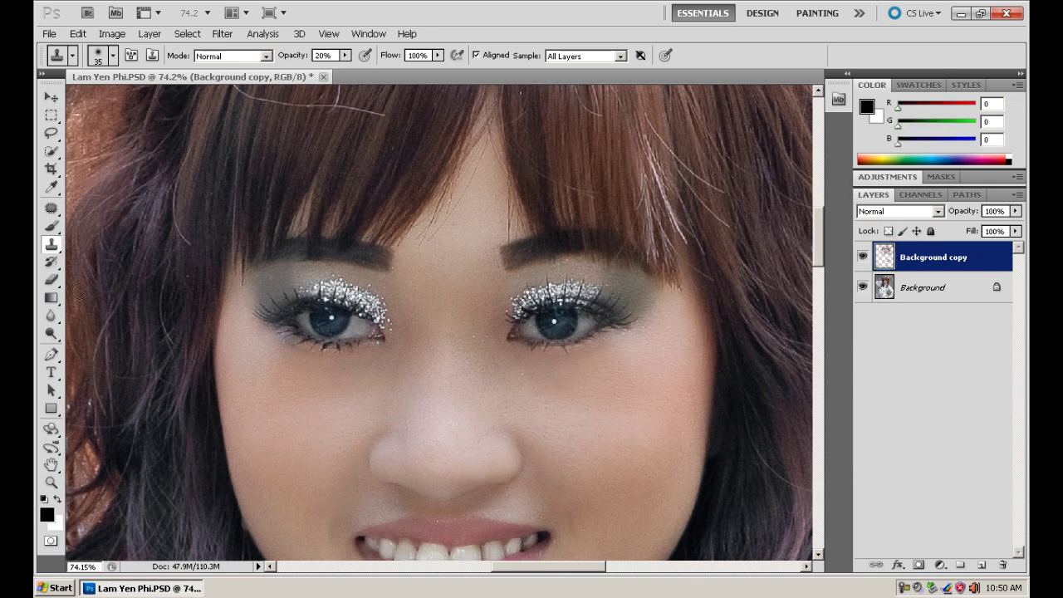
Step: Set up the Eraser with a soft round brush, 30% opacity and size 125, then zoom out
{"action": "left_click", "coordinate": [50, 279]}
{"action": "left_click", "coordinate": [113, 55]}
{"action": "left_click", "coordinate": [67, 161]}
{"action": "left_click", "coordinate": [412, 239]}
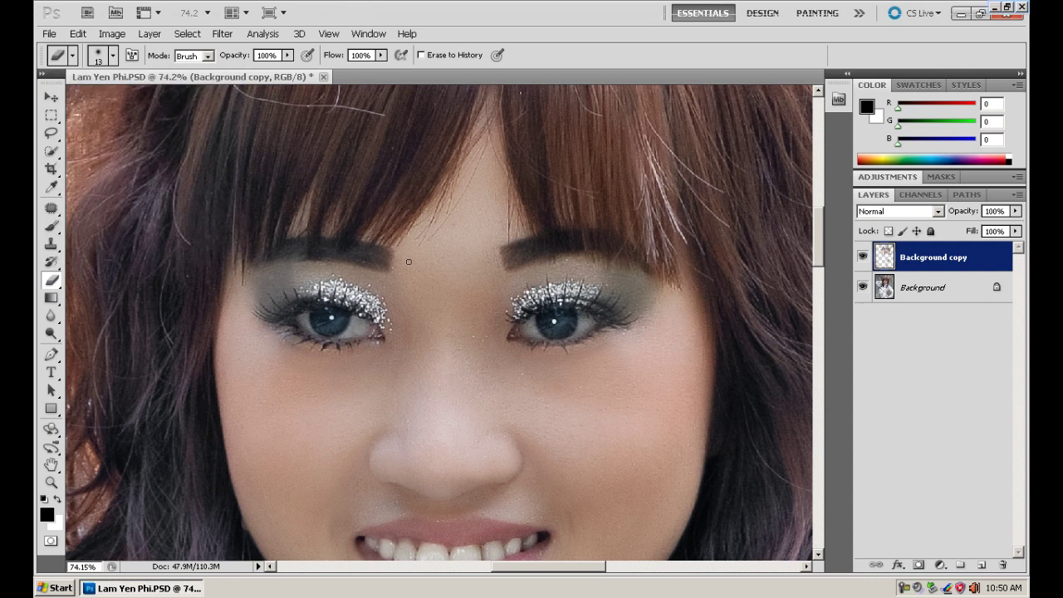
{"action": "key", "text": "Return"}
{"action": "type", "text": "30"}
{"action": "key", "text": "bracketright"}
{"action": "key", "text": "bracketright"}
{"action": "key", "text": "bracketright"}
{"action": "key", "text": "bracketright"}
{"action": "key", "text": "bracketright"}
{"action": "key", "text": "bracketright"}
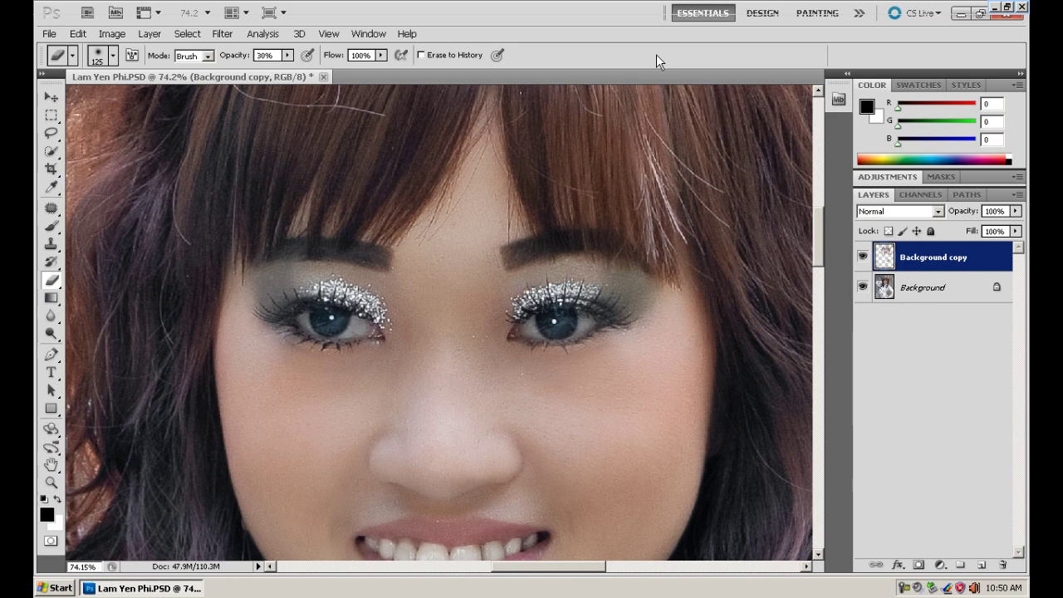
{"action": "key", "text": "ctrl+minus"}
{"action": "key", "text": "ctrl+minus"}
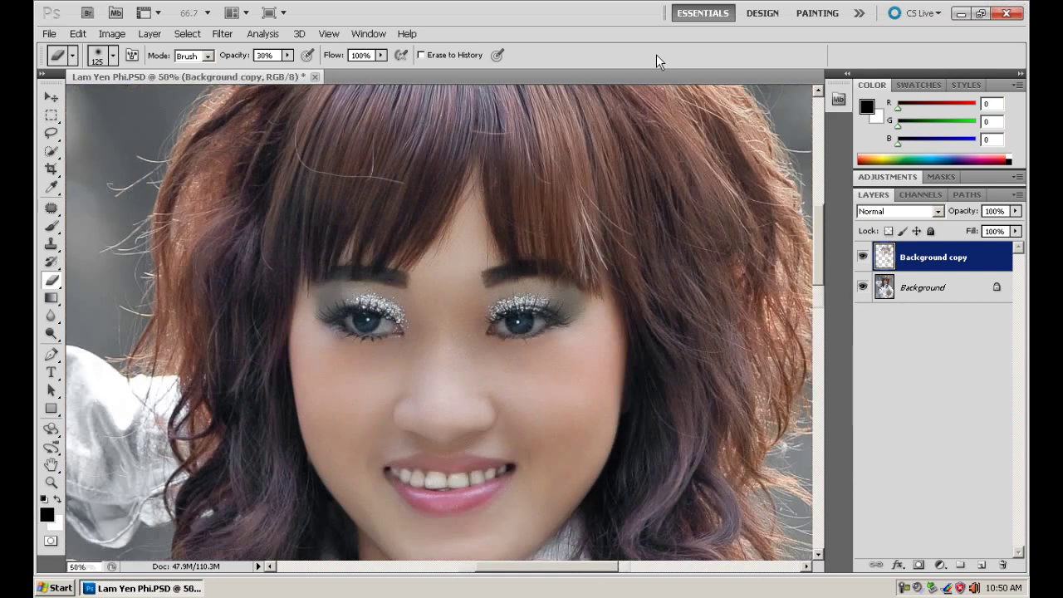
{"action": "key", "text": "ctrl+minus"}
{"action": "key", "text": "ctrl+minus"}
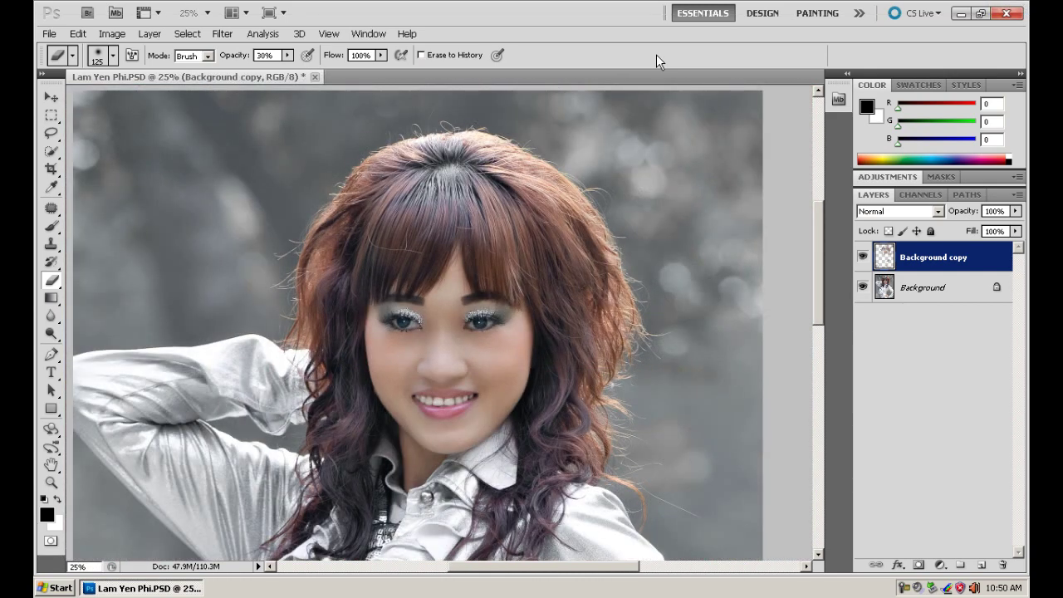
Step: Check the erased copy against the original, then merge everything into a single Background layer
{"action": "left_click", "coordinate": [861, 287]}
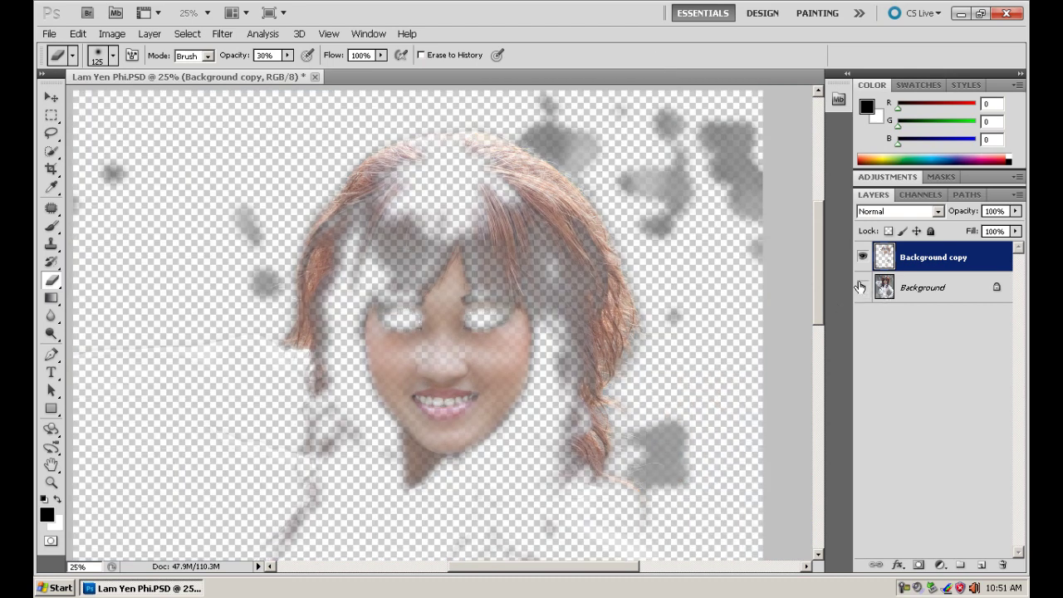
{"action": "left_click", "coordinate": [861, 287]}
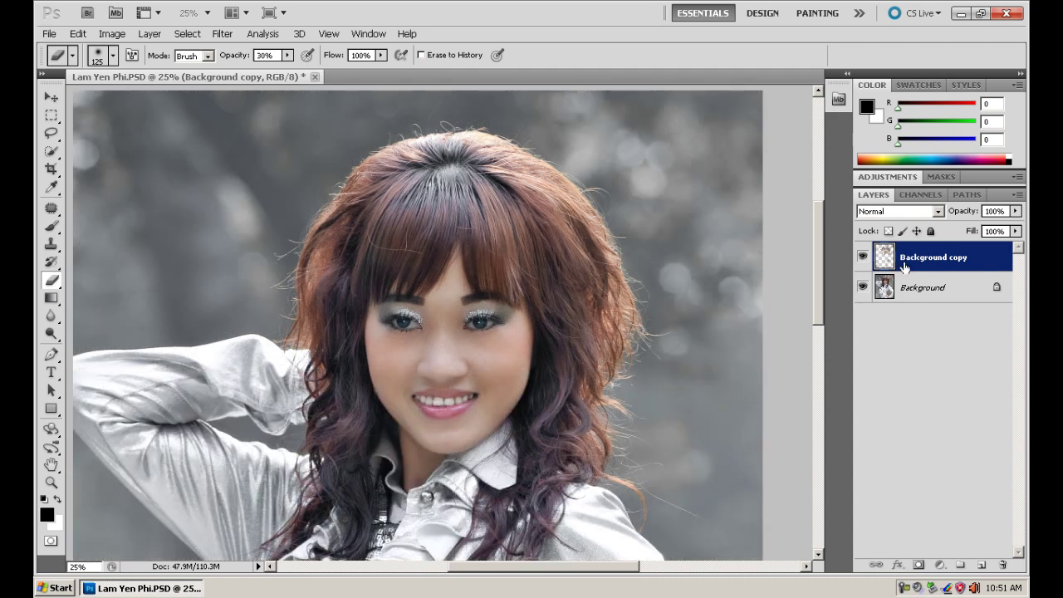
{"action": "key", "text": "ctrl+minus"}
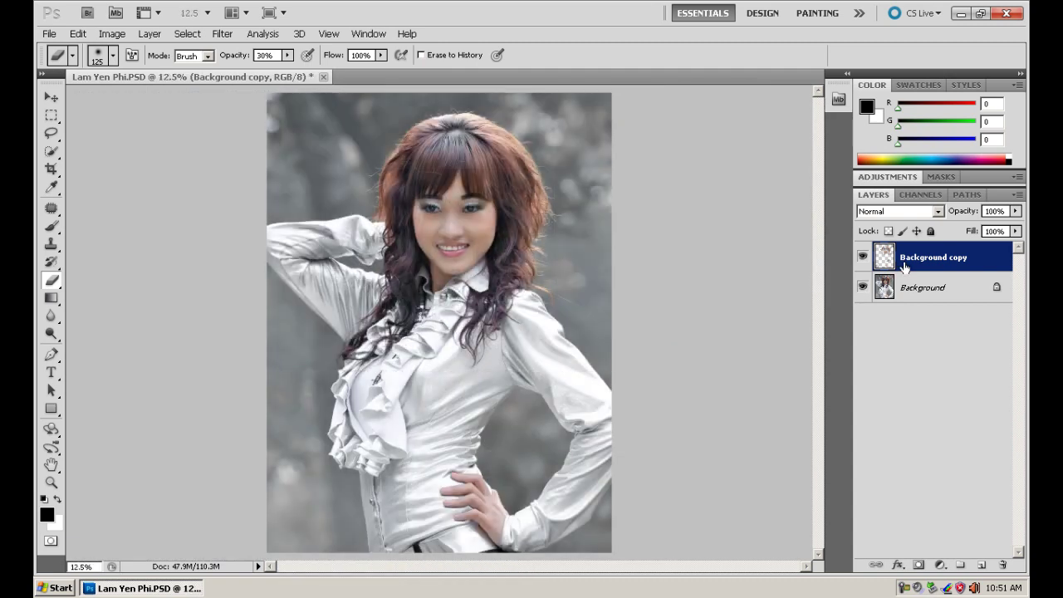
{"action": "key", "text": "ctrl+e"}
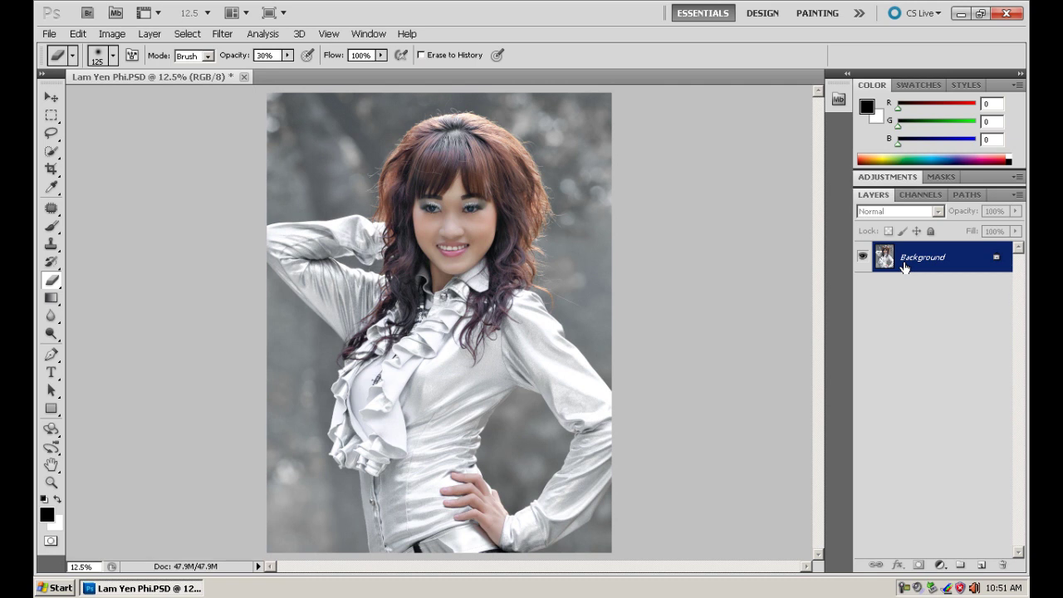
Step: Save the portrait as a new PSD with ' edit' appended to the file name
{"action": "key", "text": "ctrl+shift+s"}
{"action": "key", "text": "End"}
{"action": "type", "text": "t"}
{"action": "key", "text": "Return"}
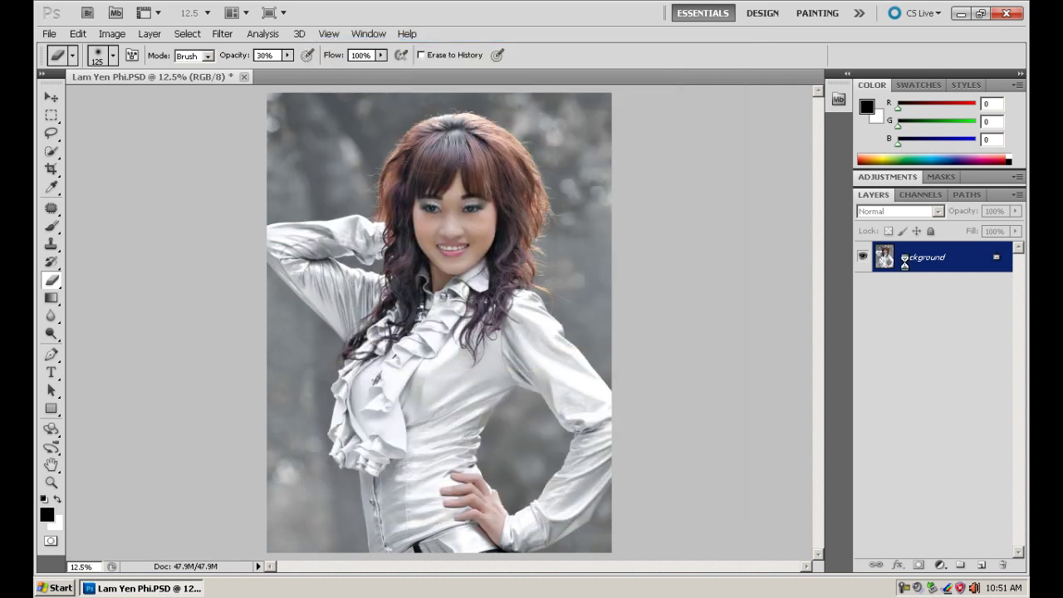